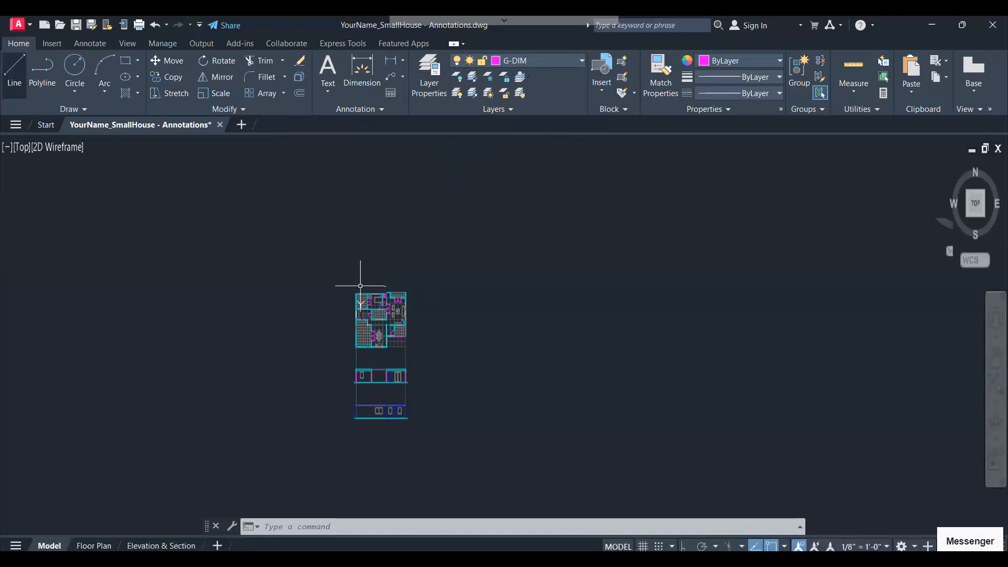
- Draw a rectangle around the floor plan from the lower-left outer wall corner to the upper-right outer wall corner
scroll(362, 282, "up", 4)
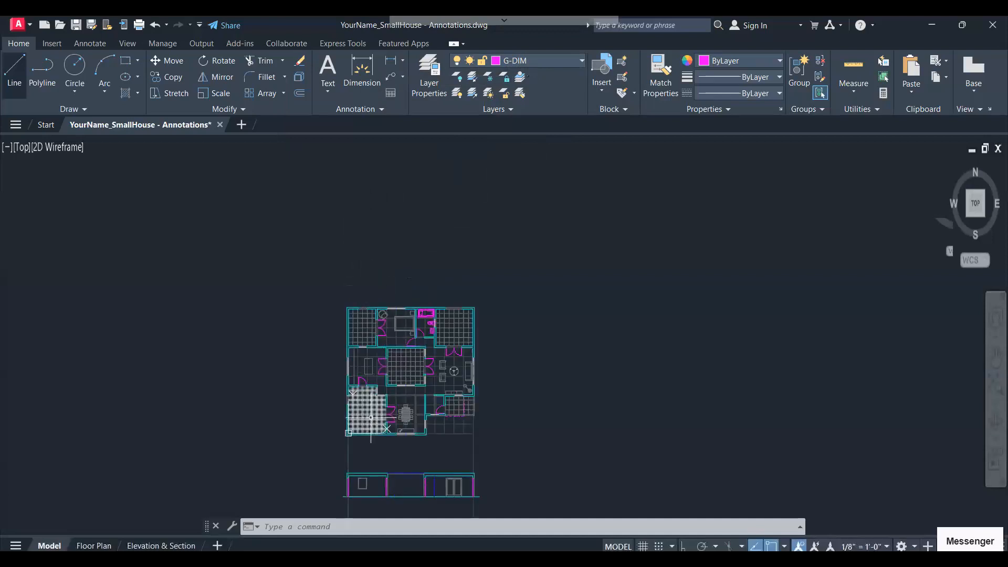
scroll(371, 417, "up", 4)
scroll(370, 417, "down", 4)
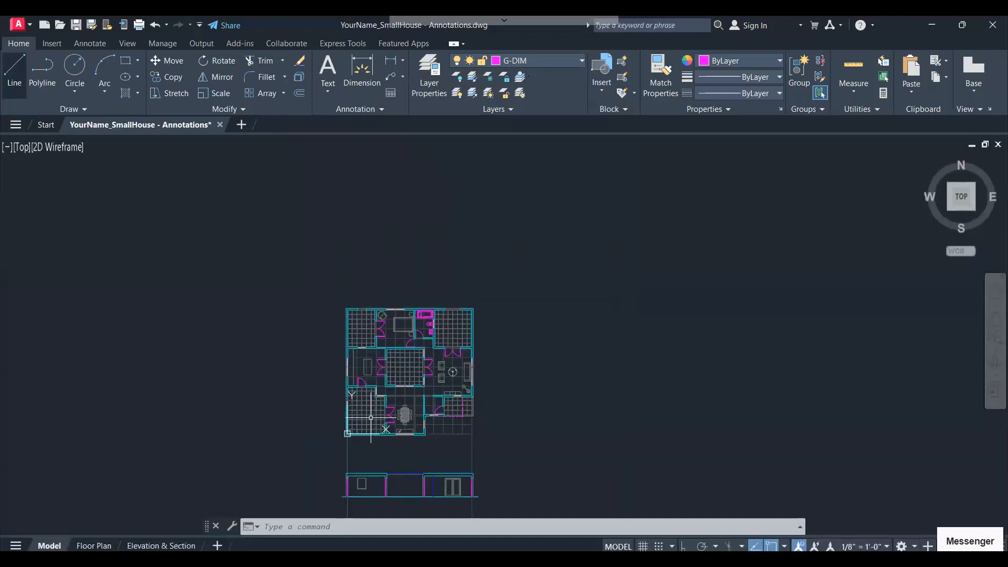
middle_click_drag(370, 418, 306, 390)
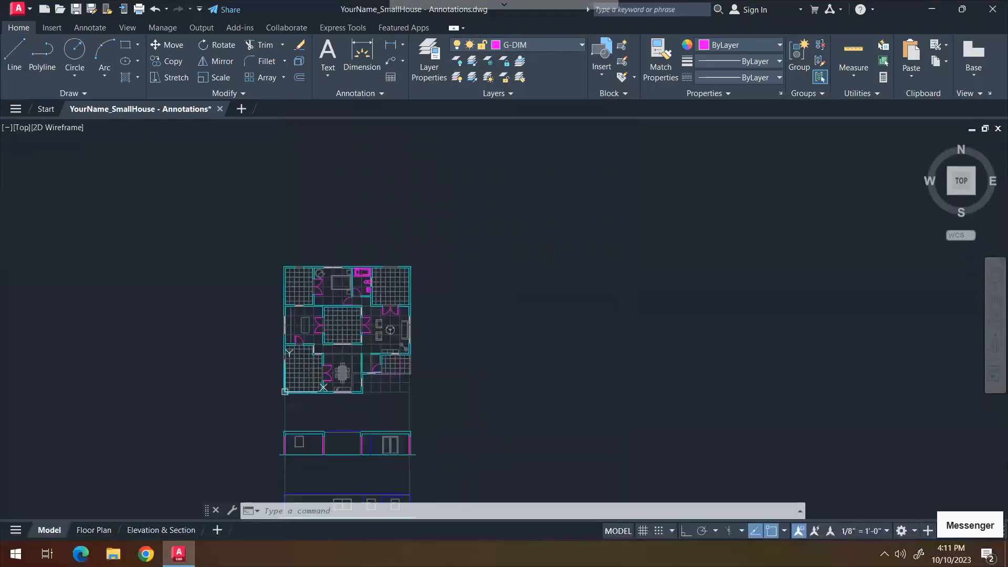
key("Return")
scroll(275, 398, "up", 4)
scroll(322, 369, "up", 4)
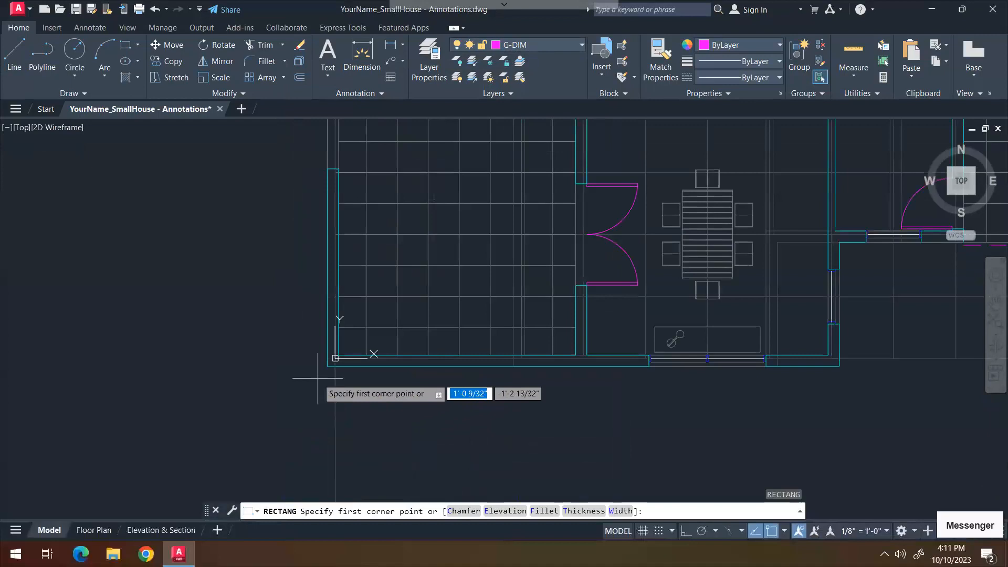
left_click(327, 364)
scroll(327, 366, "down", 15)
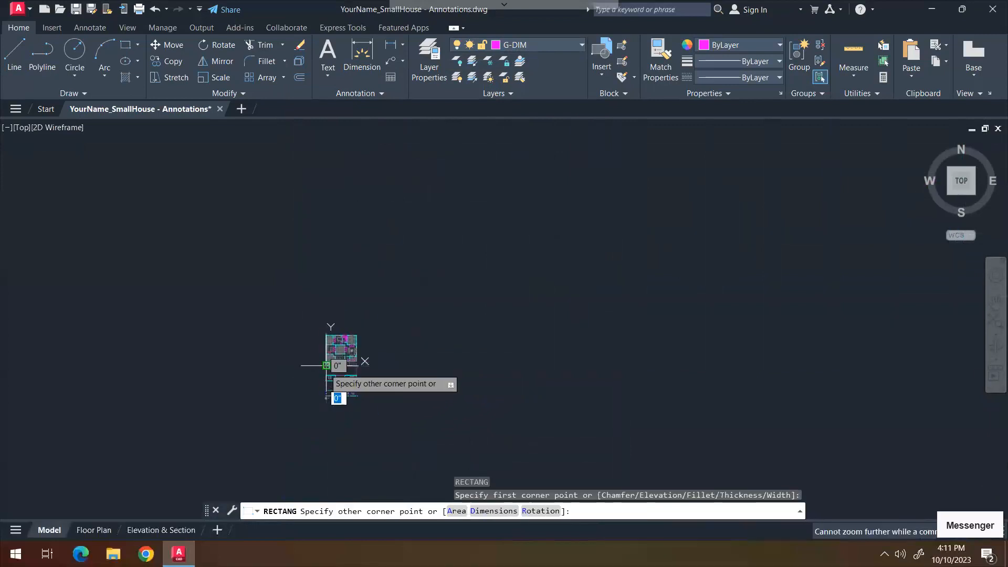
scroll(327, 365, "up", 5)
middle_click_drag(401, 317, 245, 491)
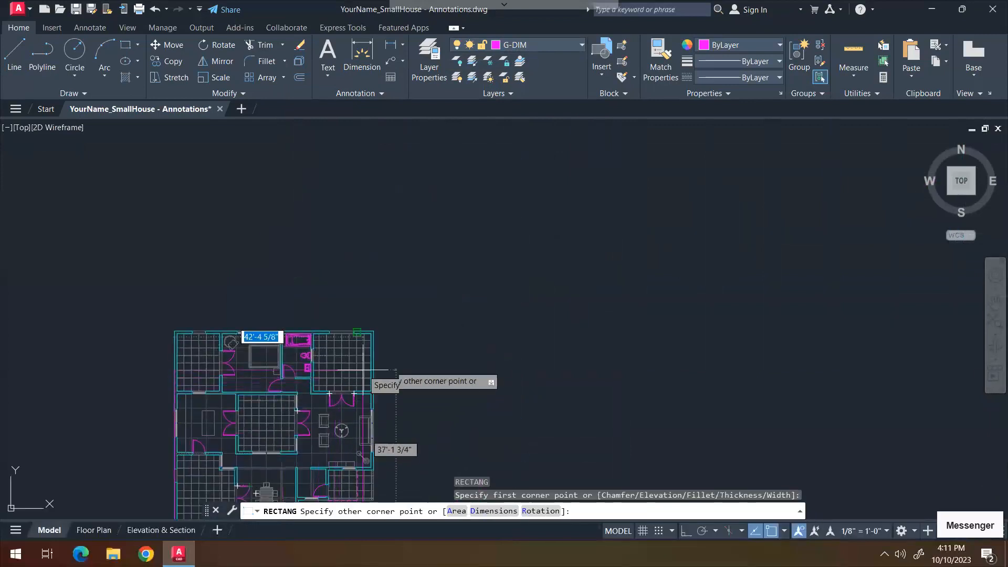
left_click(373, 331)
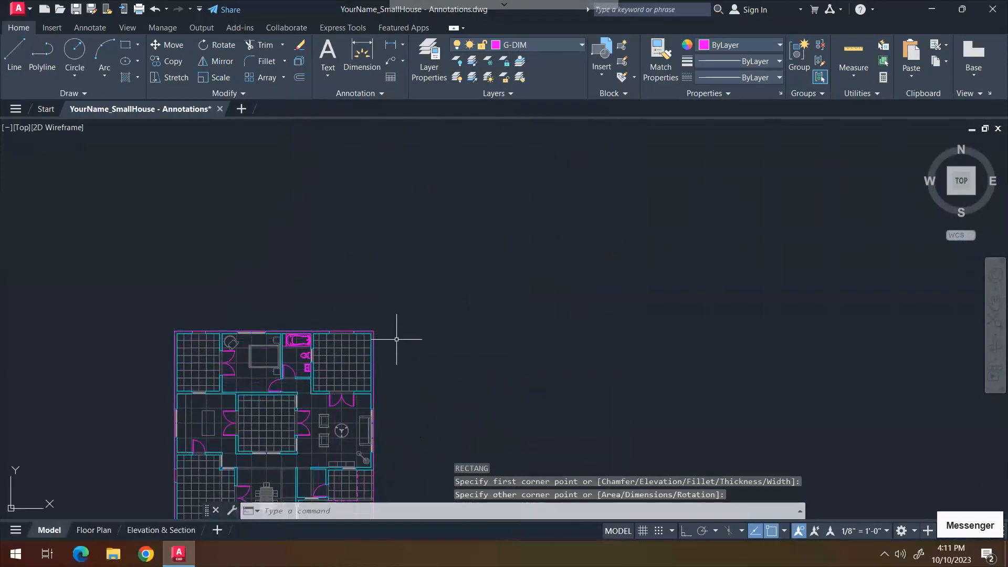
- Offset the floor plan's boundary rectangle outward by 36, then offset the resulting rectangle outward by the same distance
key("Return")
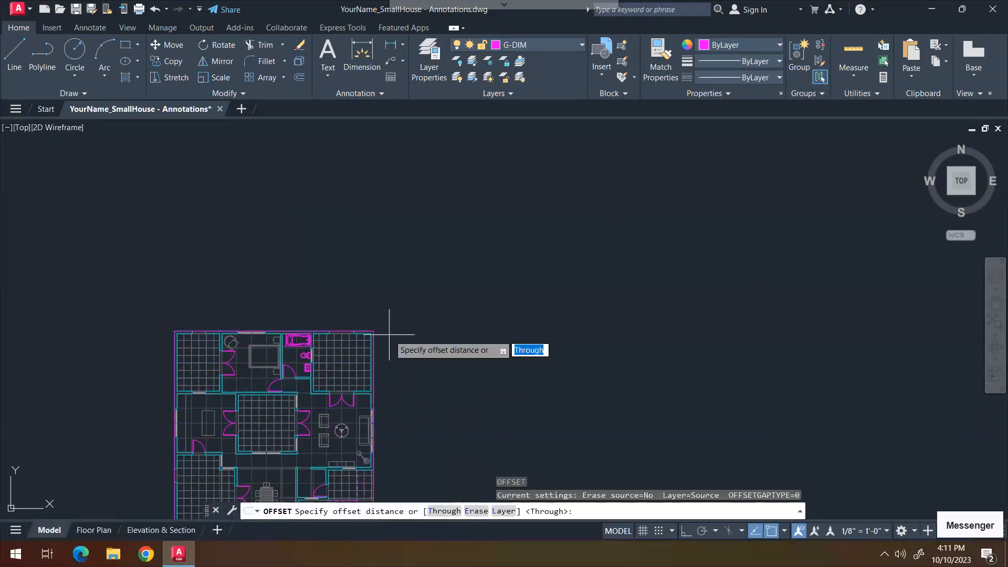
key("Return")
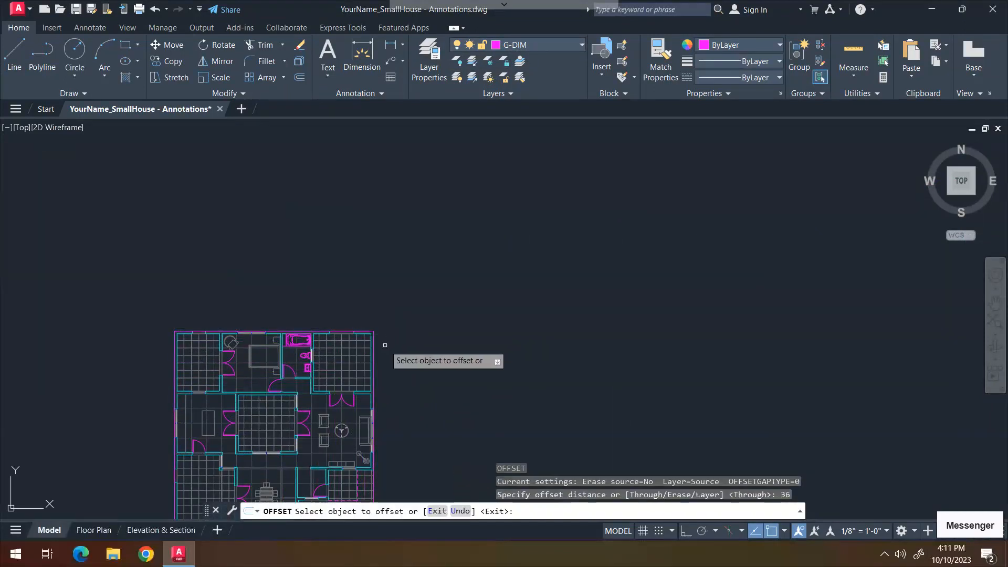
left_click(374, 362)
left_click(415, 362)
left_click(386, 367)
left_click(412, 366)
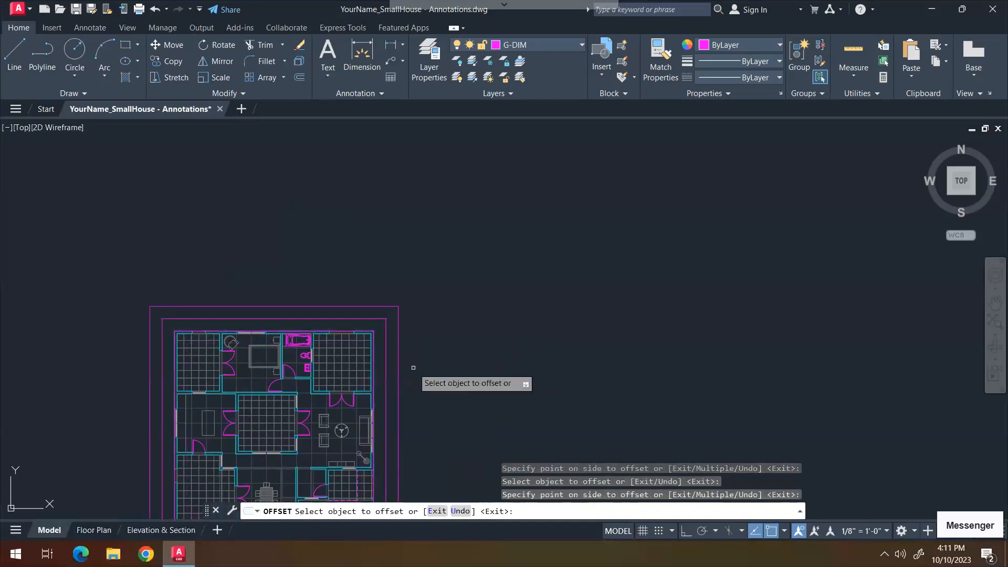
key("Escape")
- Delete the original rectangle that lies on the outer walls, keeping the two offset guide rectangles
scroll(363, 360, "up", 4)
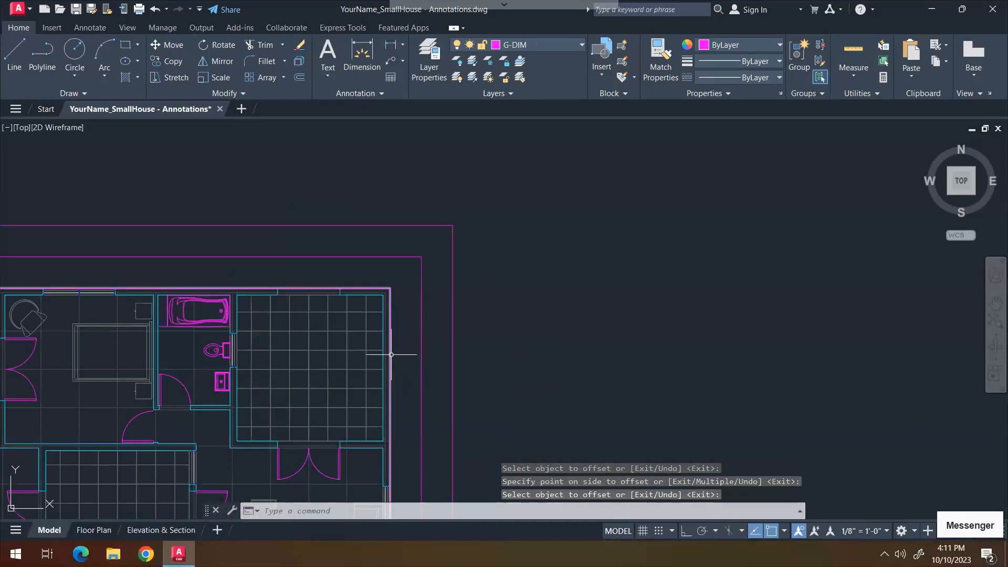
left_click(390, 355)
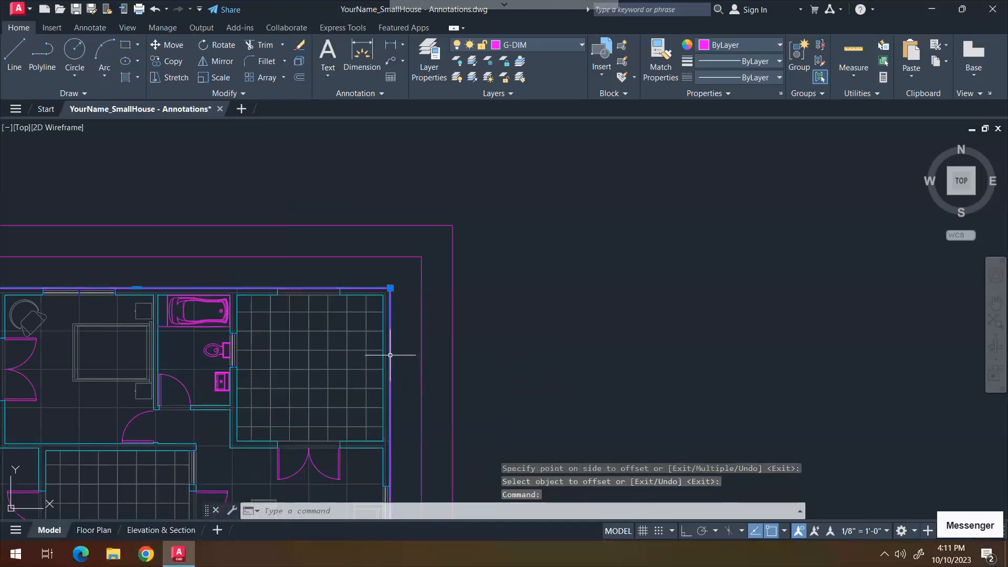
key("Delete")
key("Escape")
key("Escape")
scroll(390, 355, "down", 4)
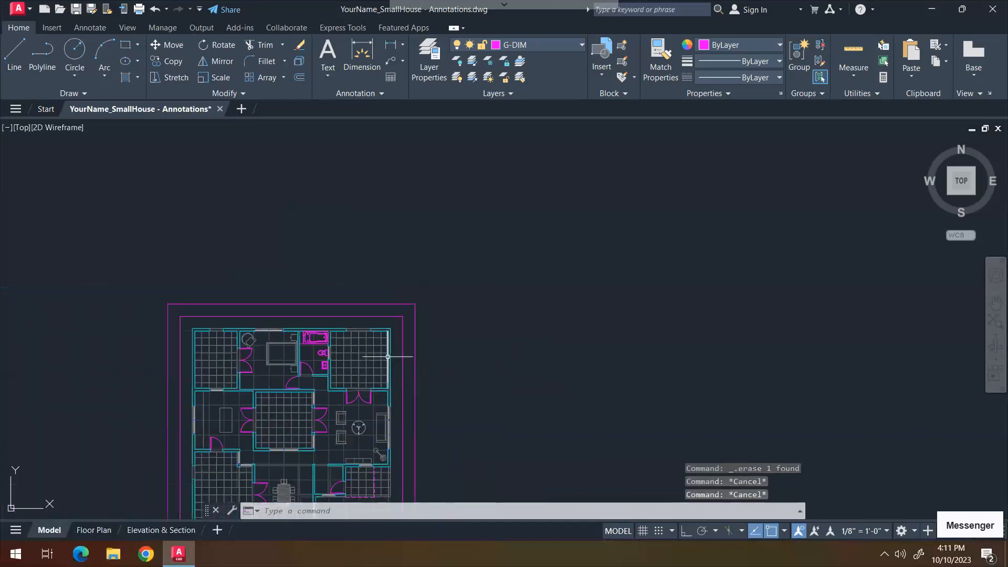
middle_click_drag(218, 380, 297, 306)
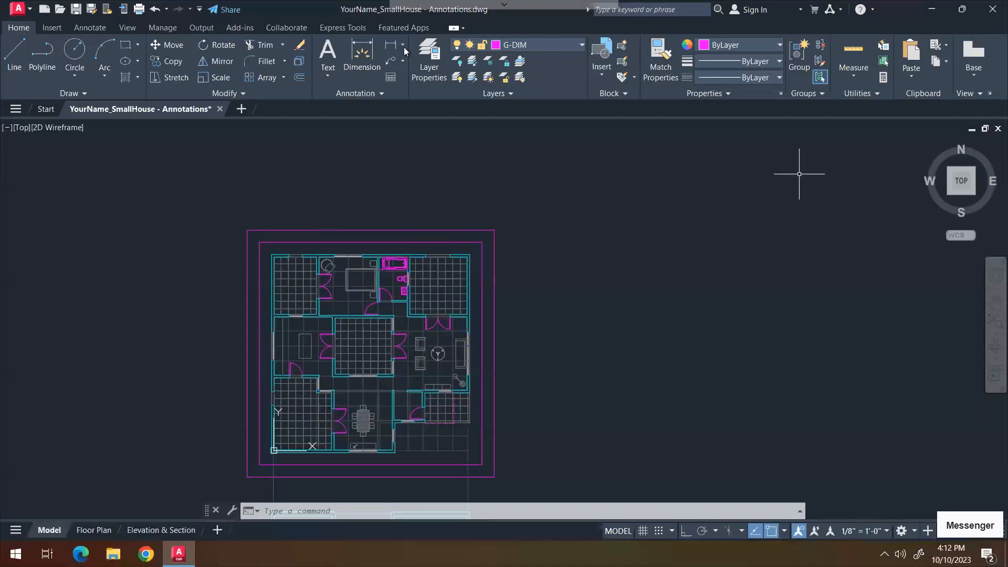
- Start a linear dimension between the two outer corners of the floor plan's upper exterior wall
left_click(402, 60)
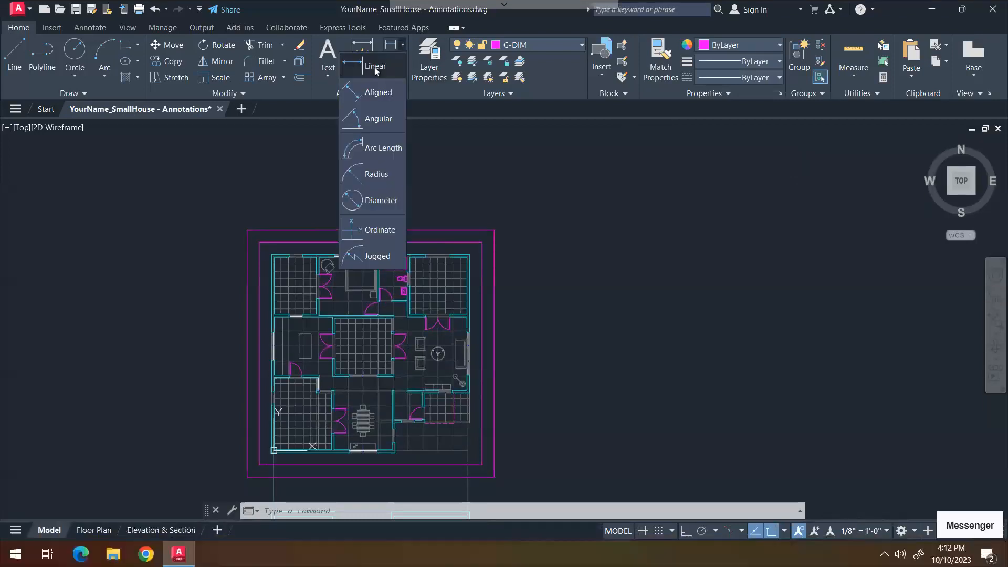
left_click(378, 97)
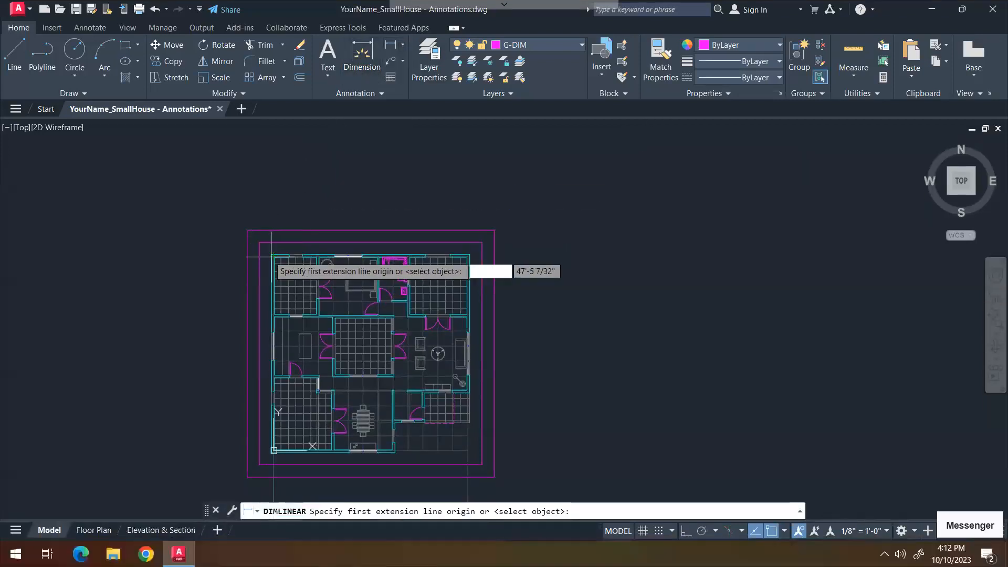
scroll(274, 250, "up", 2)
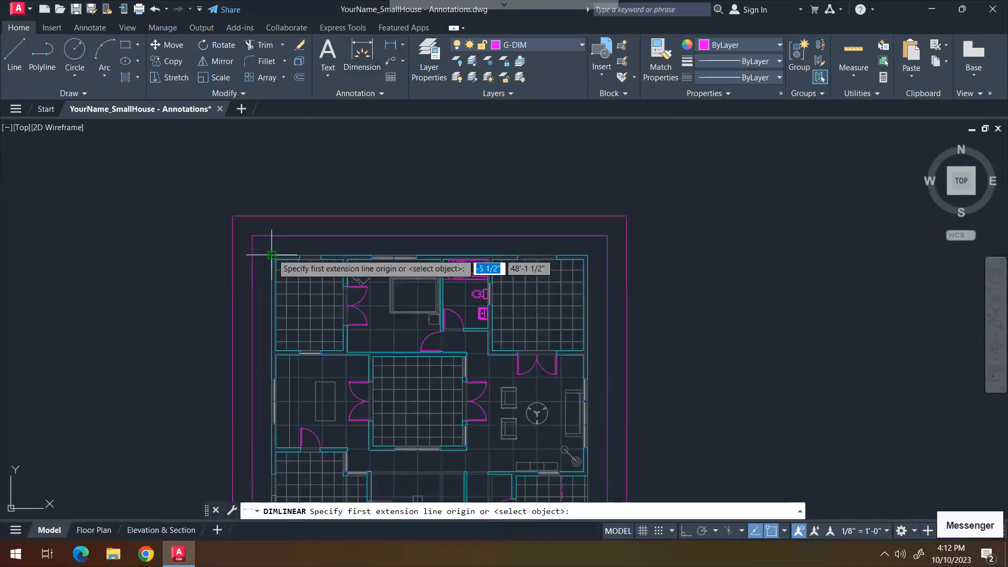
left_click(272, 255)
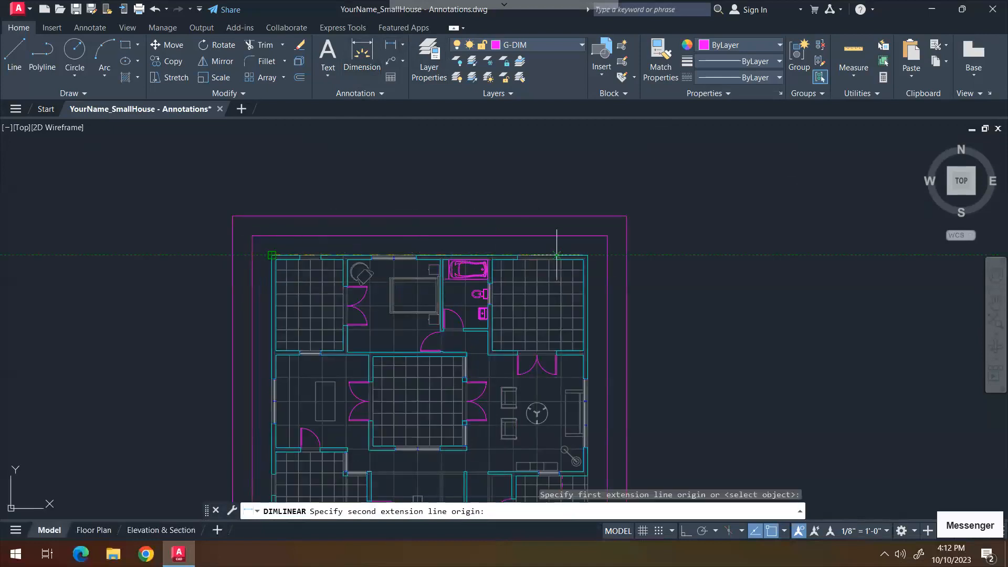
left_click(587, 256)
scroll(587, 256, "up", 2)
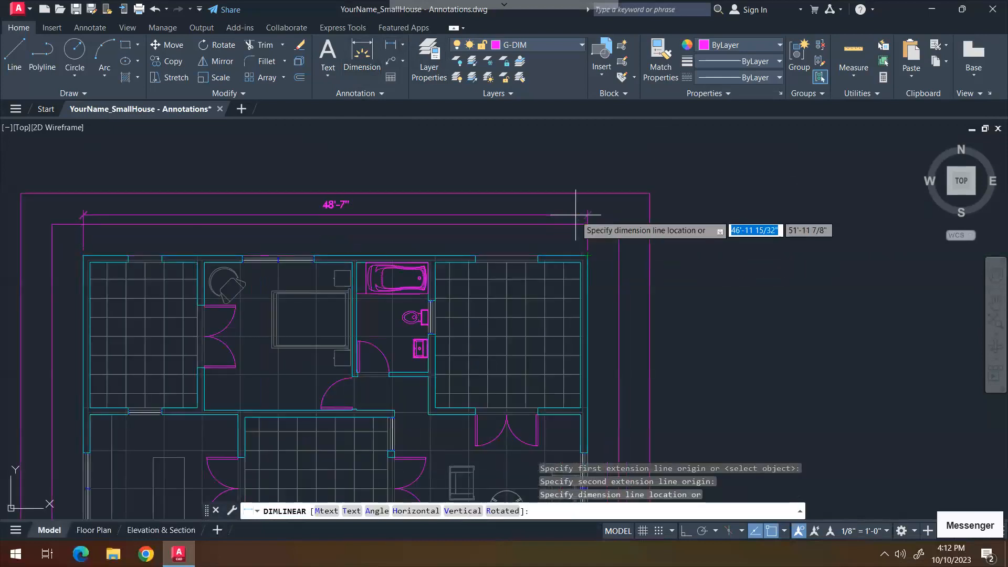
middle_click_drag(367, 189, 359, 266)
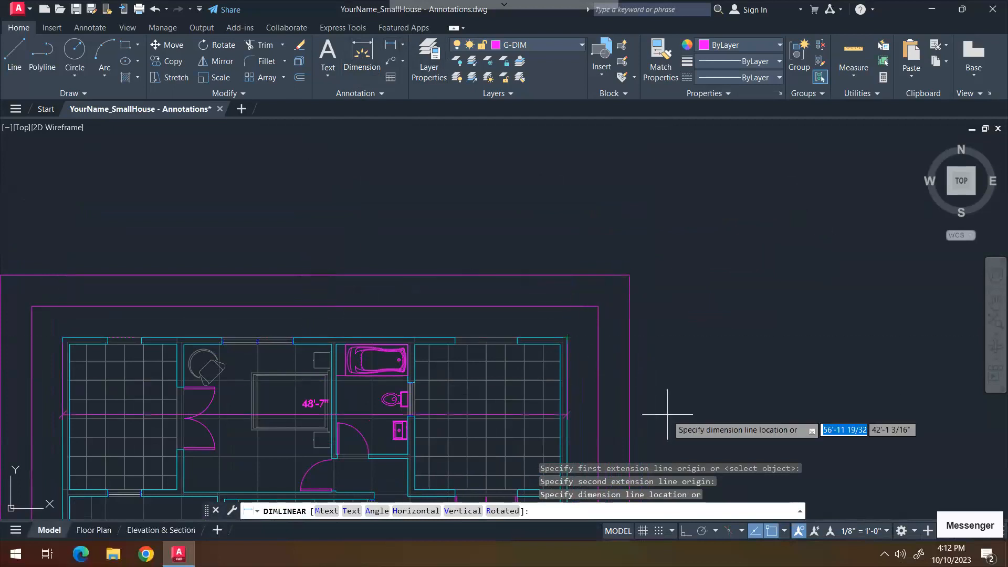
- Enable the Perpendicular object snap and place the overall width dimension line on the outermost guide rectangle
left_click(784, 531)
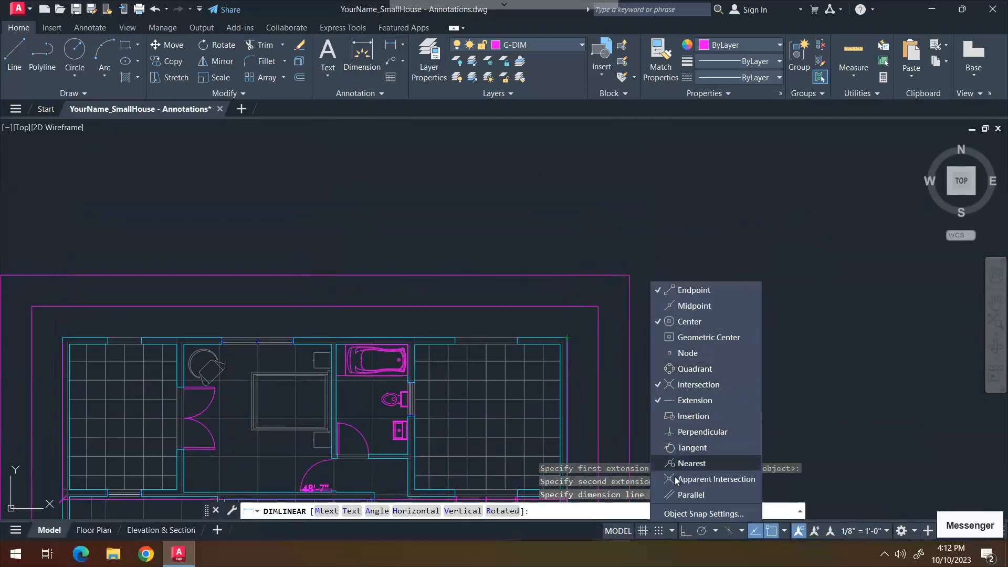
left_click(660, 431)
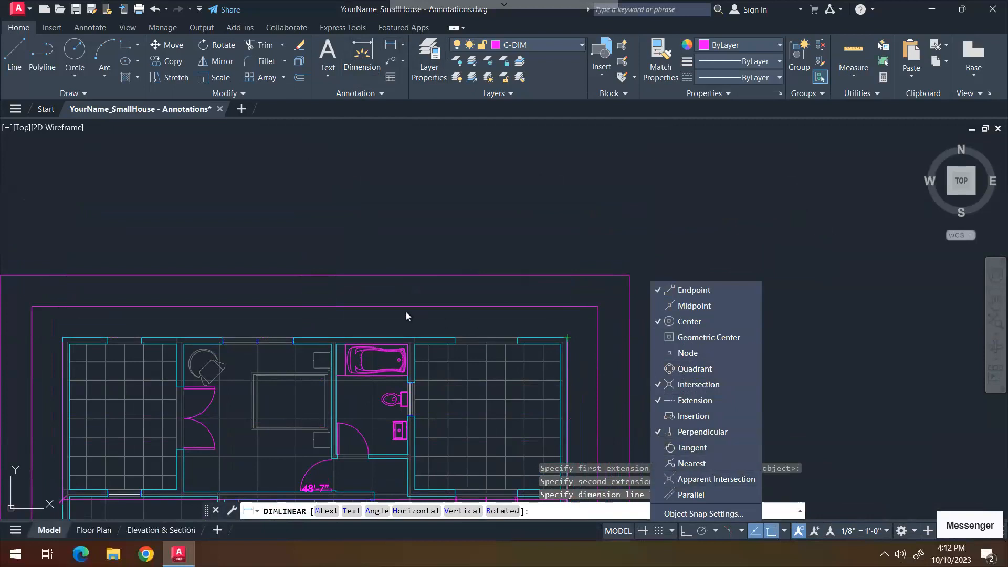
left_click(544, 294)
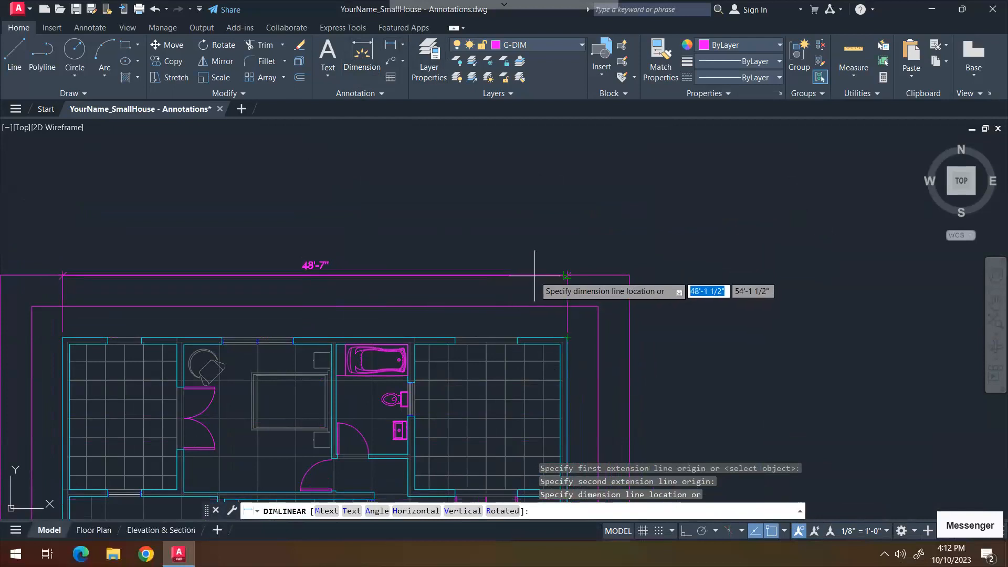
left_click(564, 276)
key("Escape")
key("Escape")
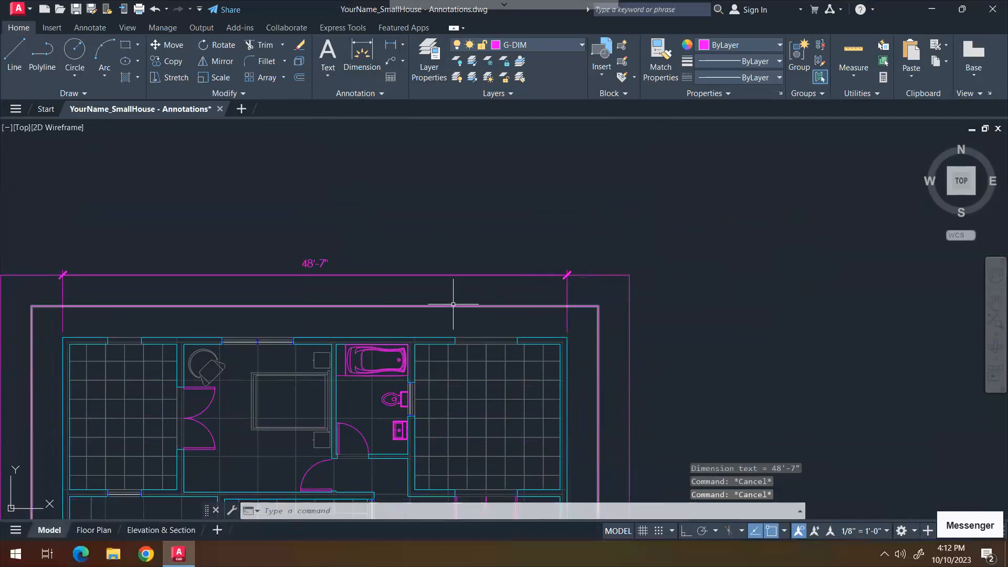
scroll(457, 289, "down", 4)
scroll(397, 296, "up", 8)
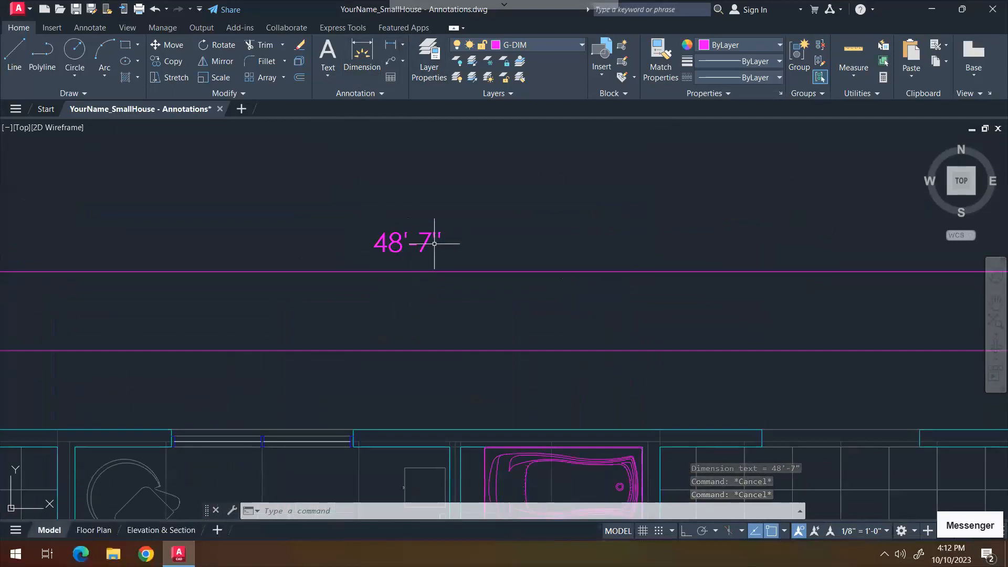
scroll(430, 265, "down", 4)
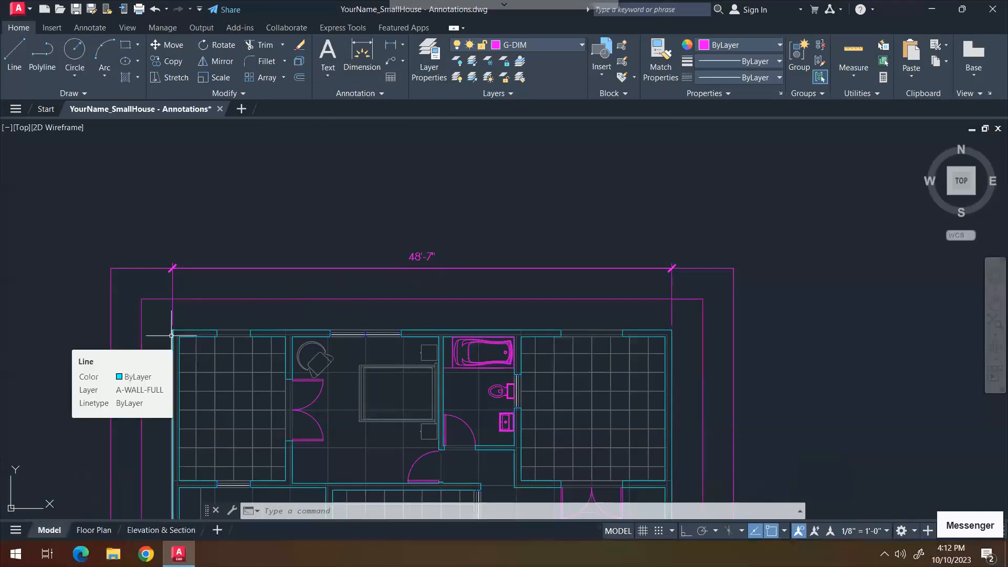
scroll(216, 346, "down", 2)
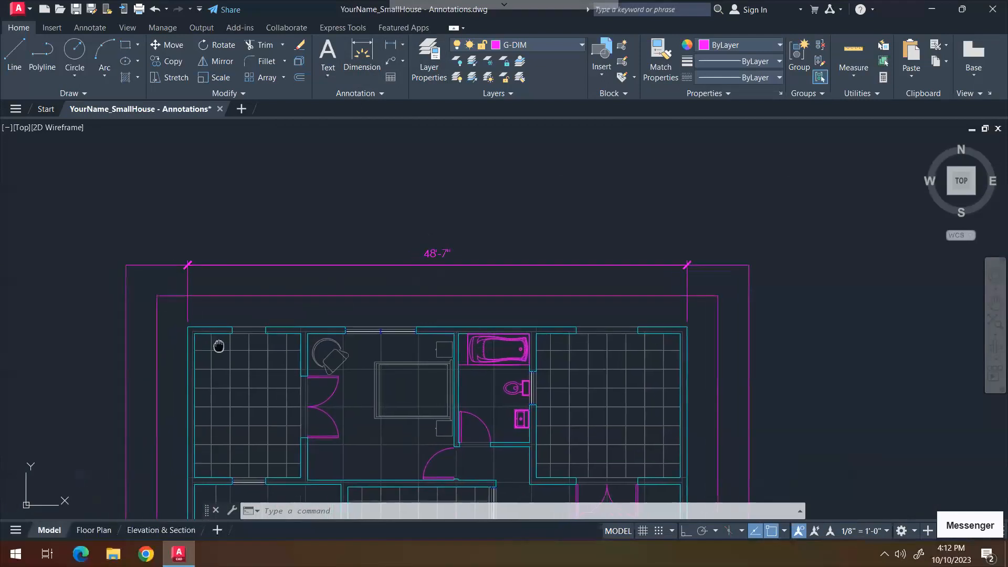
scroll(236, 345, "down", 4)
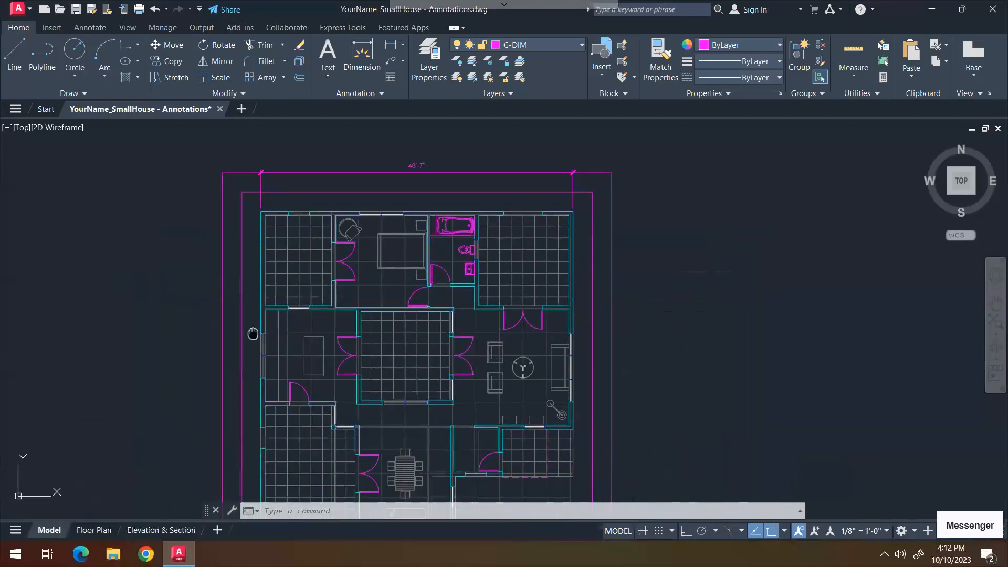
type("dim")
key("Return")
key("Escape")
- Add a vertical linear dimension between the outer corners of the floor plan's left wall, placing its line on the outermost guide rectangle
left_click(403, 46)
left_click(374, 67)
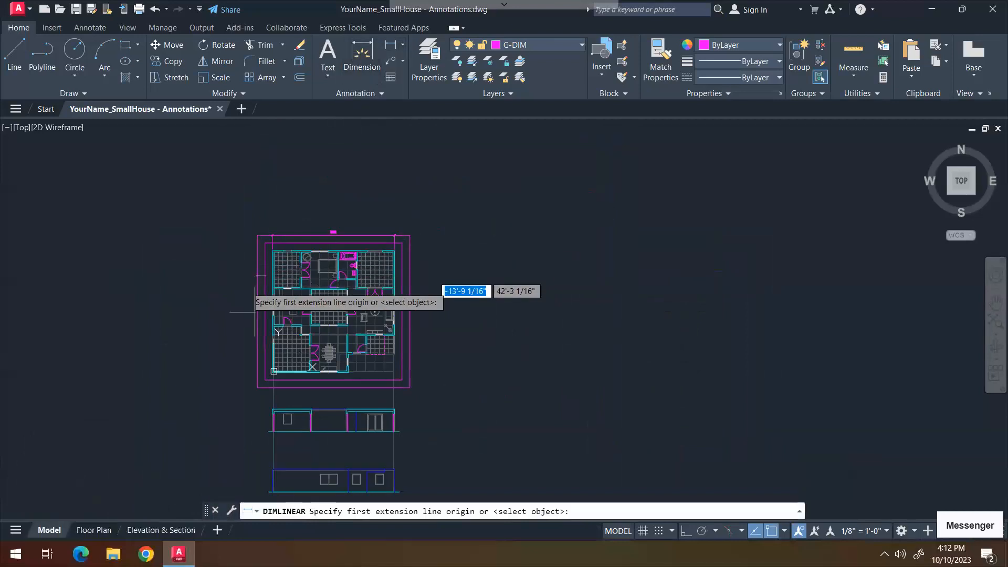
scroll(273, 373, "up", 5)
left_click(338, 388)
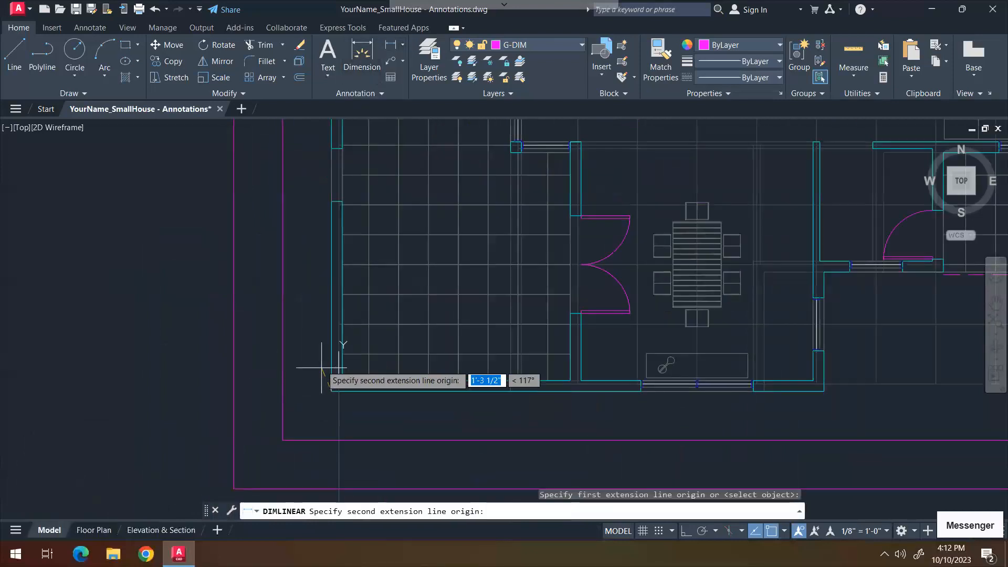
scroll(321, 367, "down", 6)
scroll(328, 252, "up", 3)
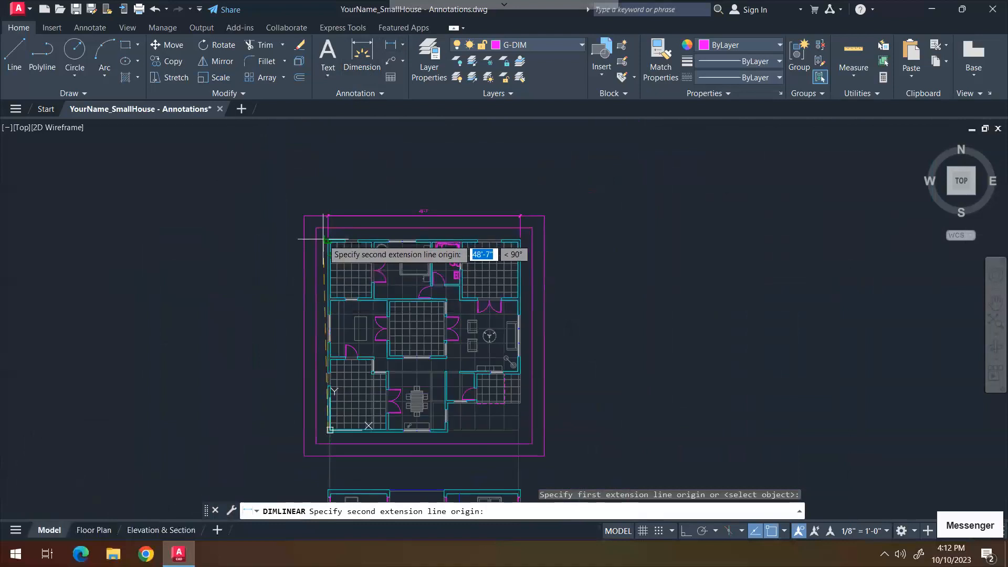
left_click(327, 240)
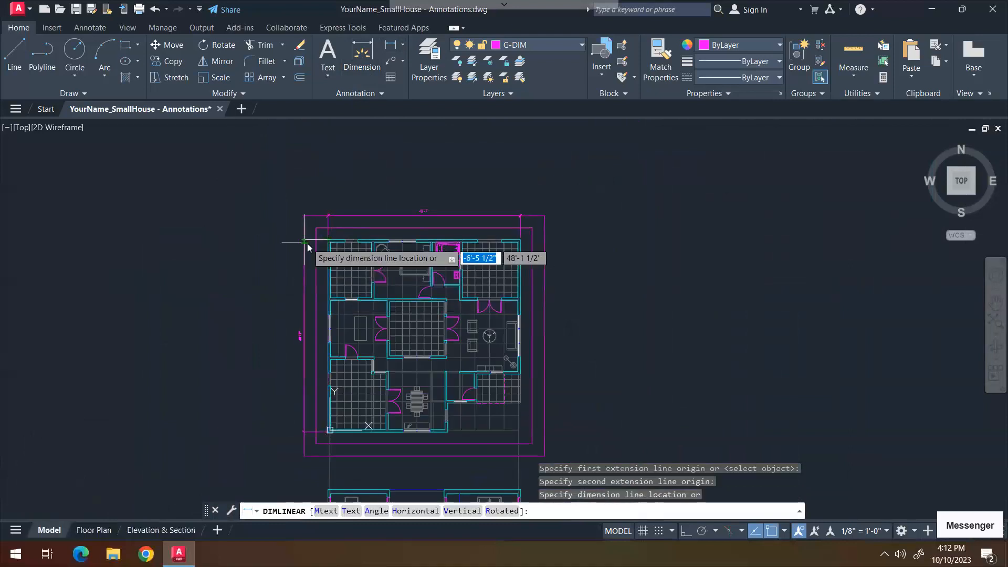
left_click(306, 247)
scroll(294, 346, "up", 5)
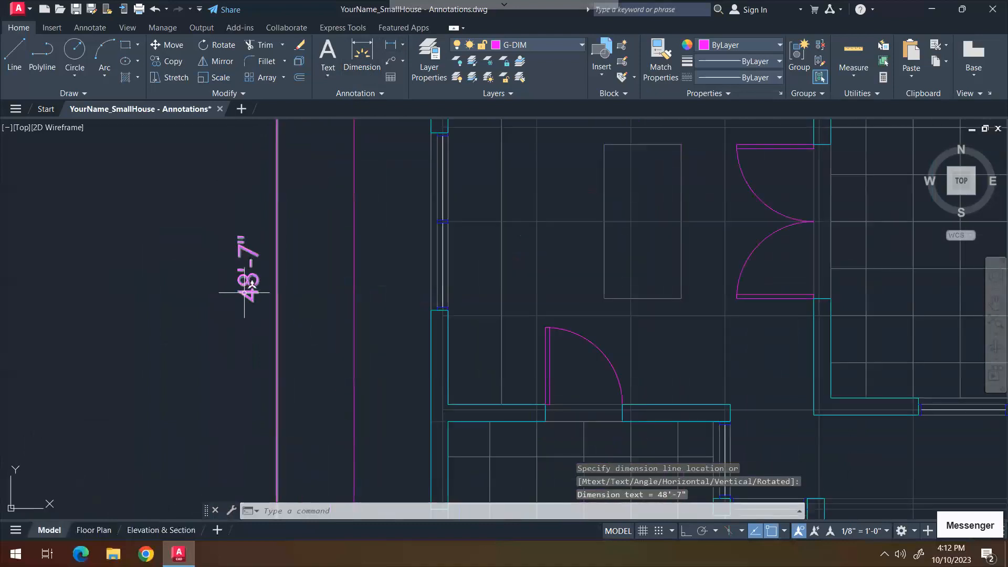
scroll(332, 315, "down", 5)
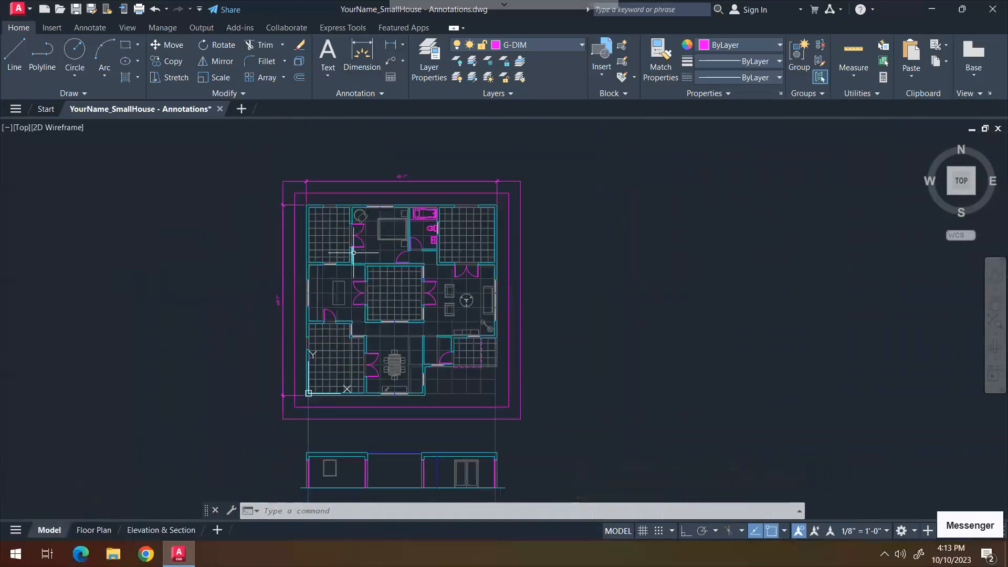
middle_click_drag(354, 258, 355, 295)
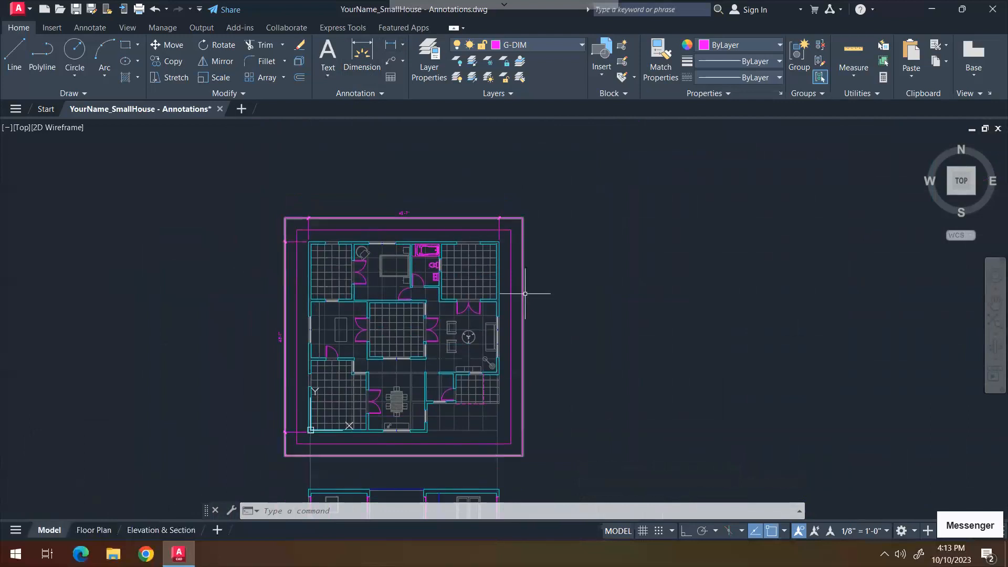
- Start a linear dimension at the floor plan's upper-left outer wall corner
mouse_move(383, 428)
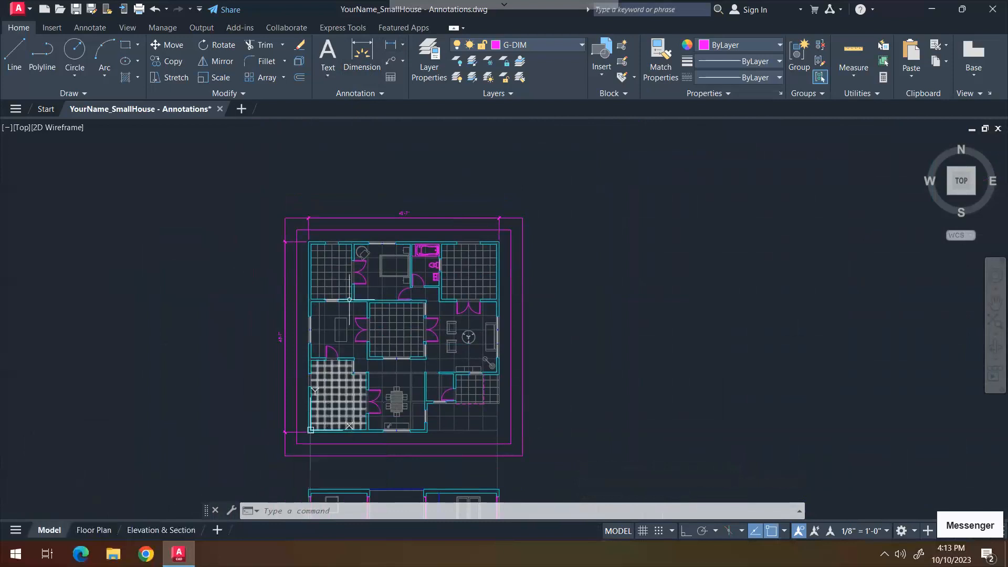
scroll(318, 263, "up", 4)
scroll(357, 278, "down", 4)
middle_click_drag(357, 278, 330, 257)
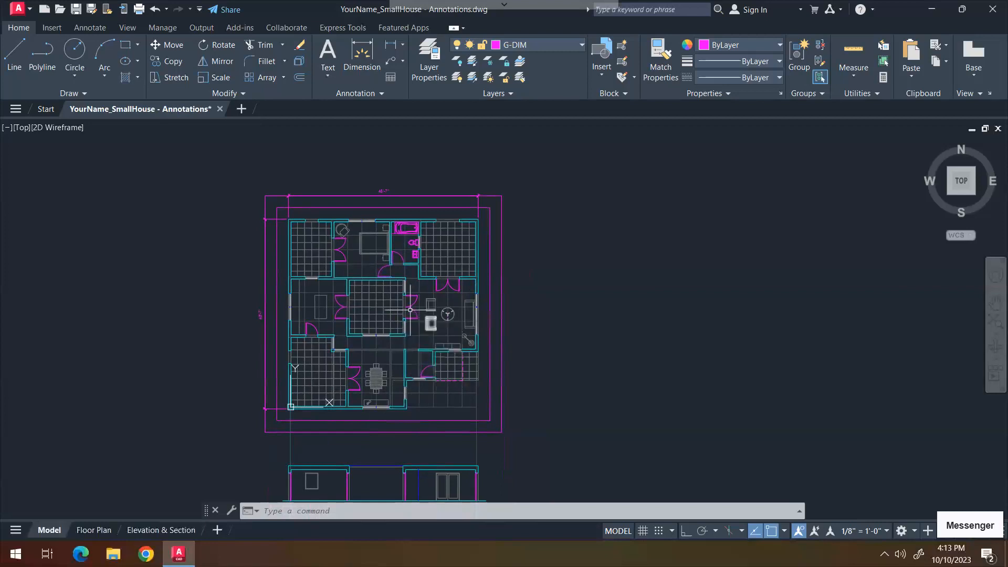
middle_click_drag(323, 239, 332, 286)
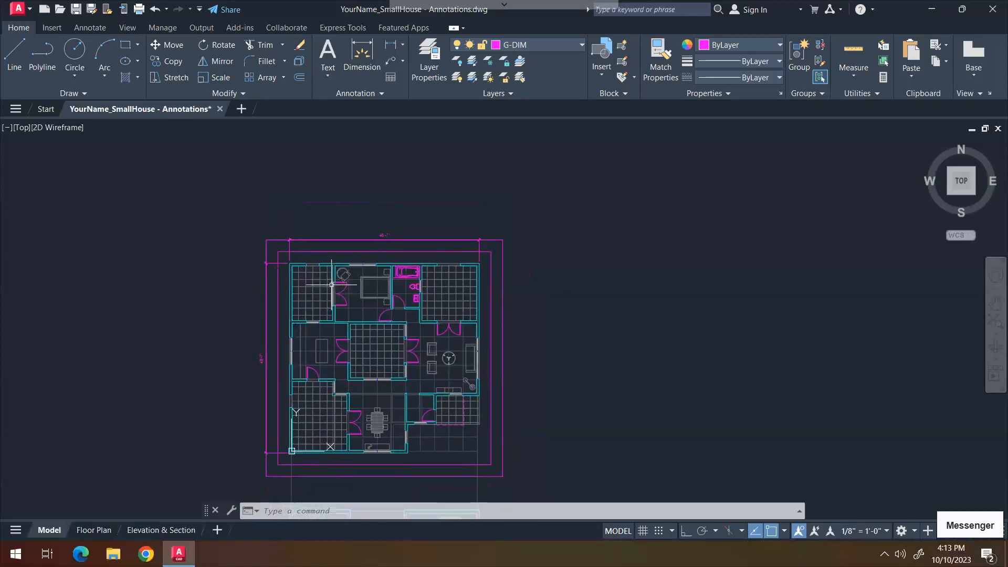
scroll(304, 247, "up", 8)
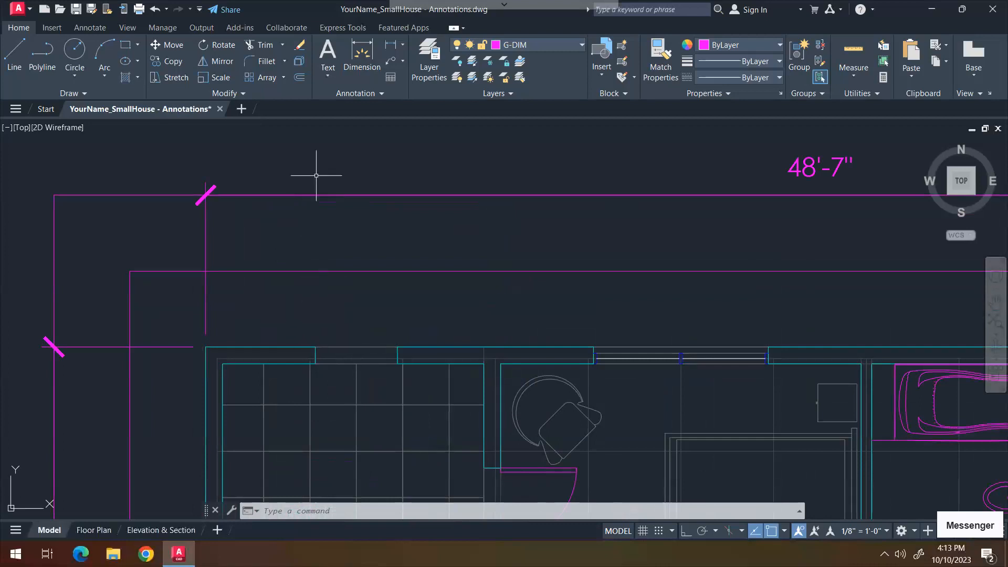
left_click(402, 46)
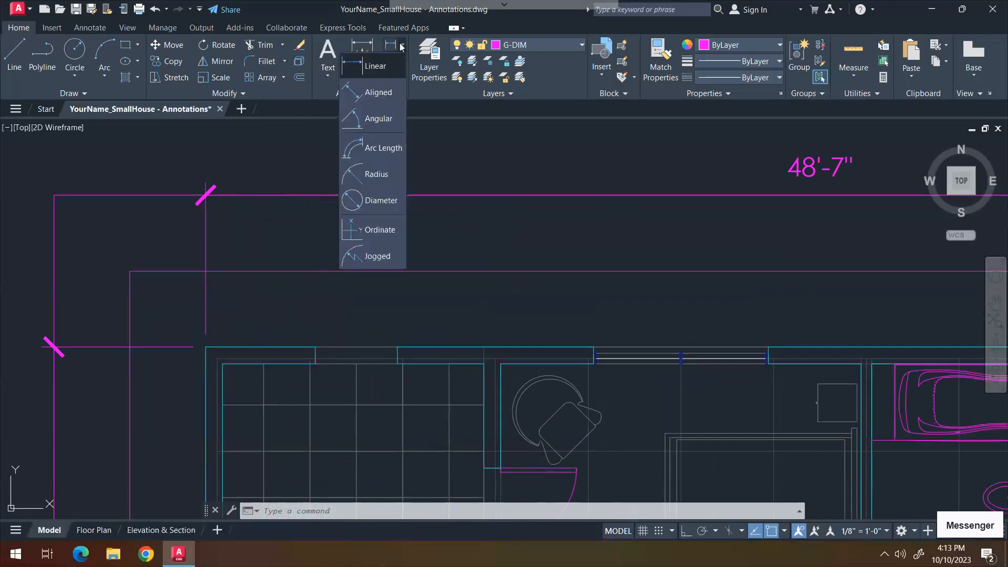
left_click(402, 46)
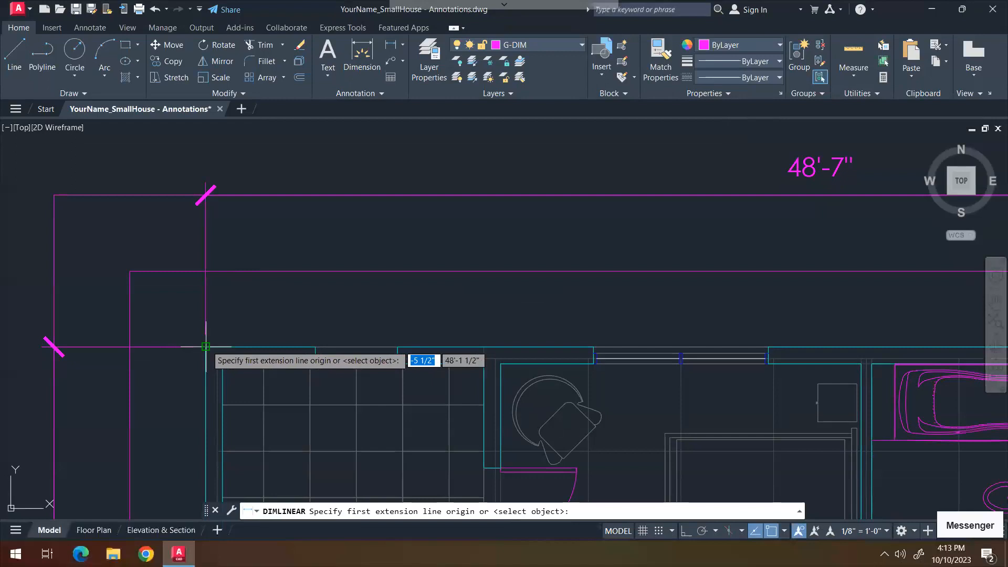
left_click(205, 362)
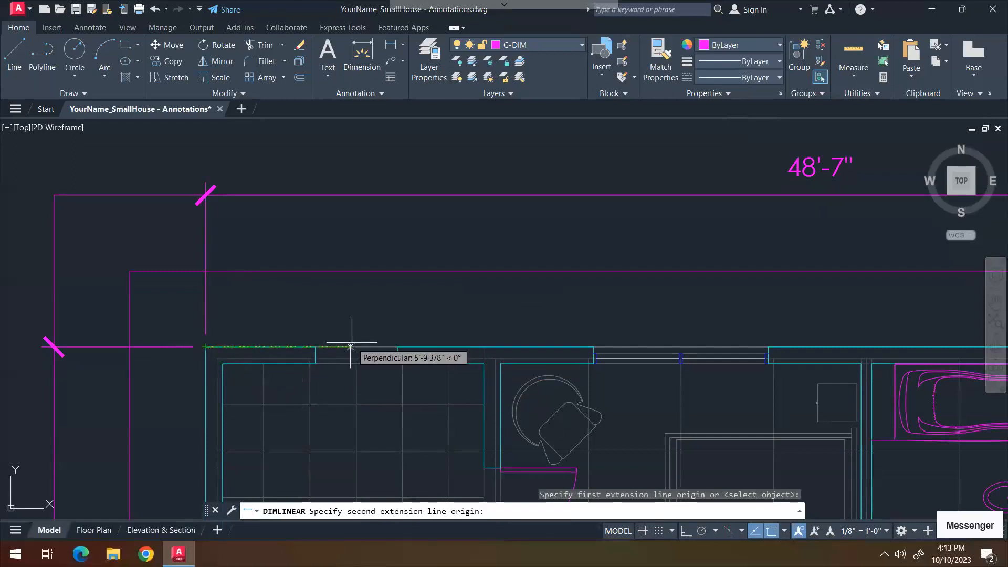
- Enable the Midpoint object snap and dimension to the middle of the upper wall's first opening, placing the line on the inner guide rectangle
left_click(784, 531)
left_click(695, 306)
left_click(424, 315)
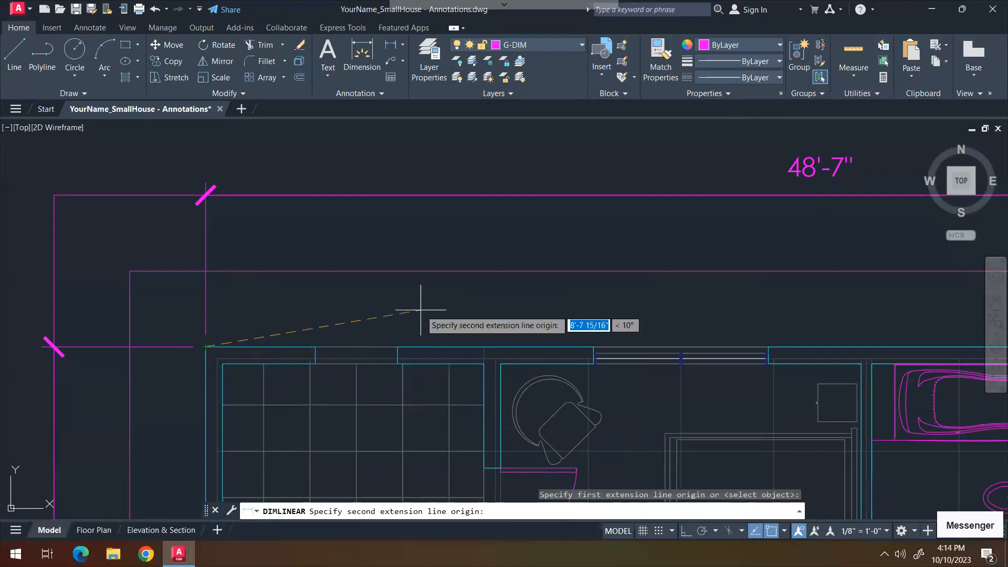
left_click(357, 346)
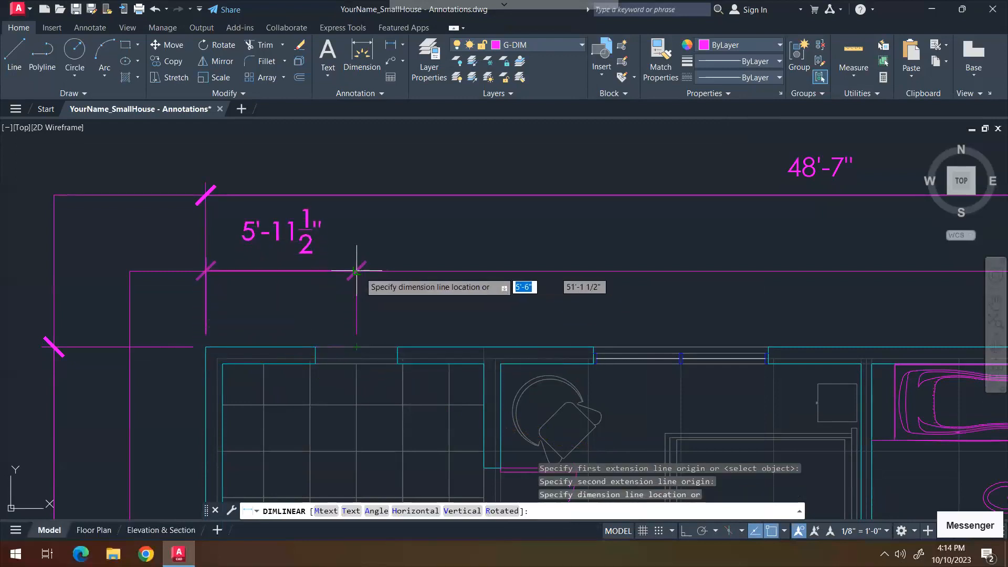
left_click(364, 270)
- Add a linear dimension from the first opening's midpoint to the bedroom window's midpoint in the upper wall, aligned on the inner guide rectangle
key("Return")
left_click(357, 346)
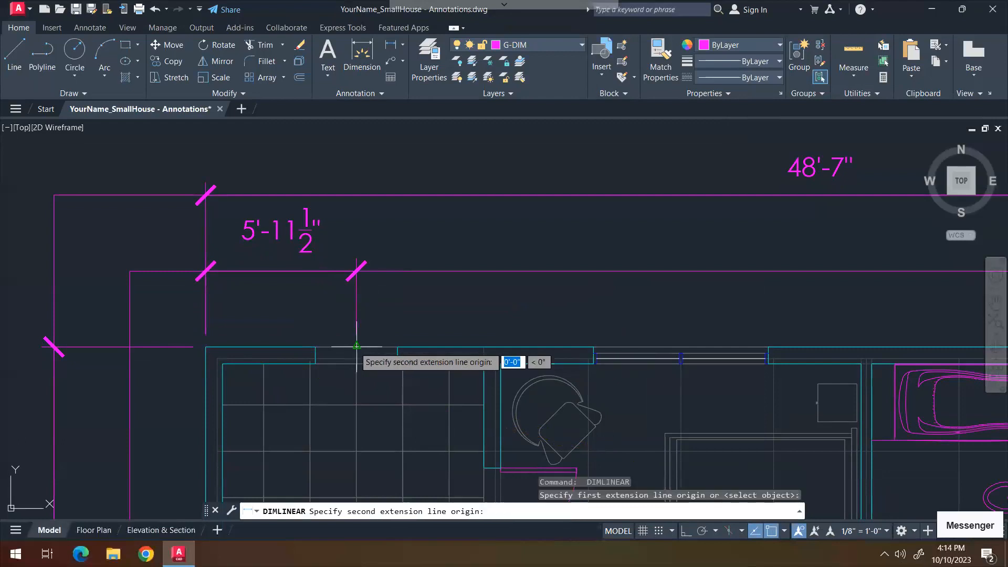
left_click(681, 347)
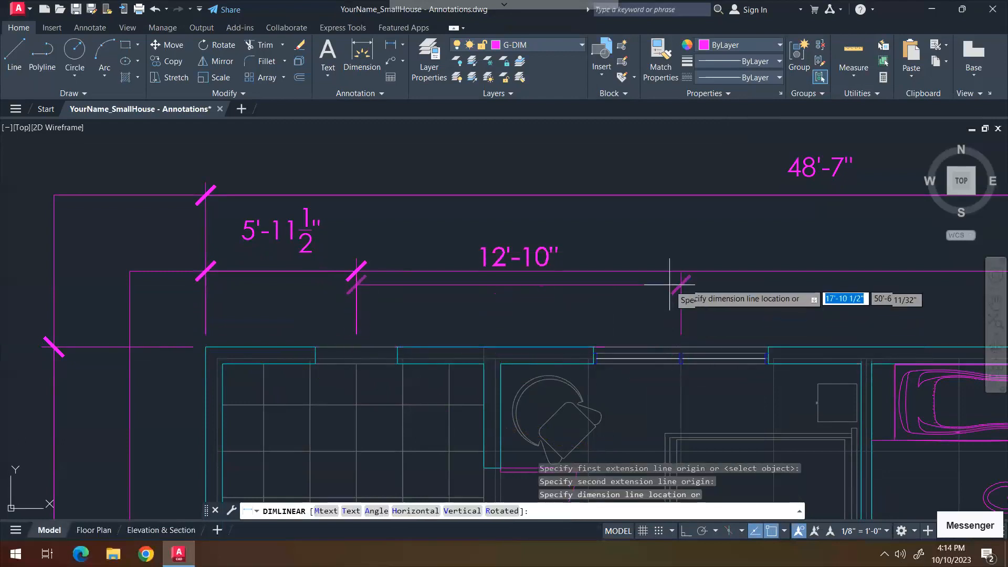
left_click(669, 271)
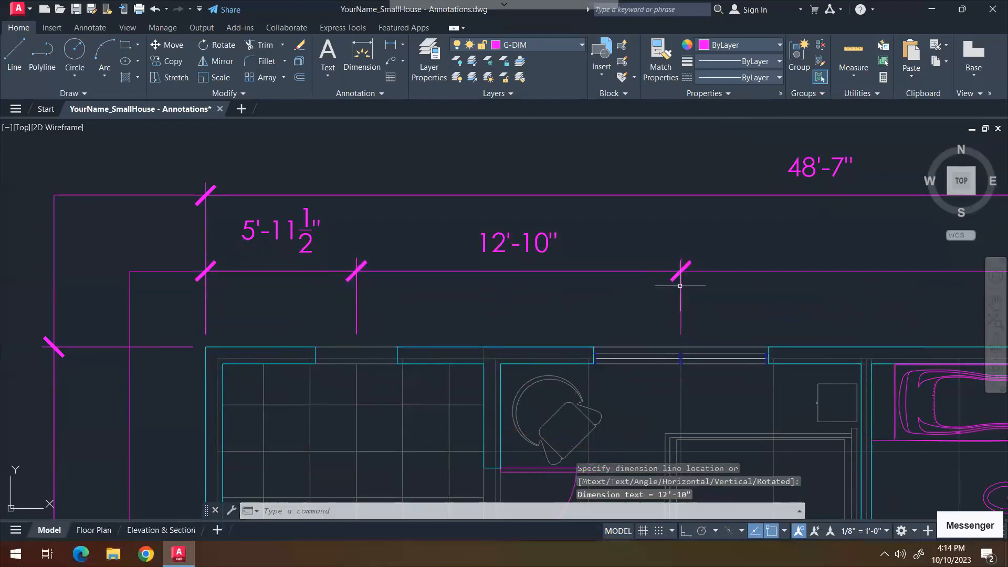
scroll(668, 273, "down", 5)
middle_click_drag(667, 273, 349, 330)
scroll(465, 323, "up", 1)
scroll(337, 344, "up", 8)
key("Return")
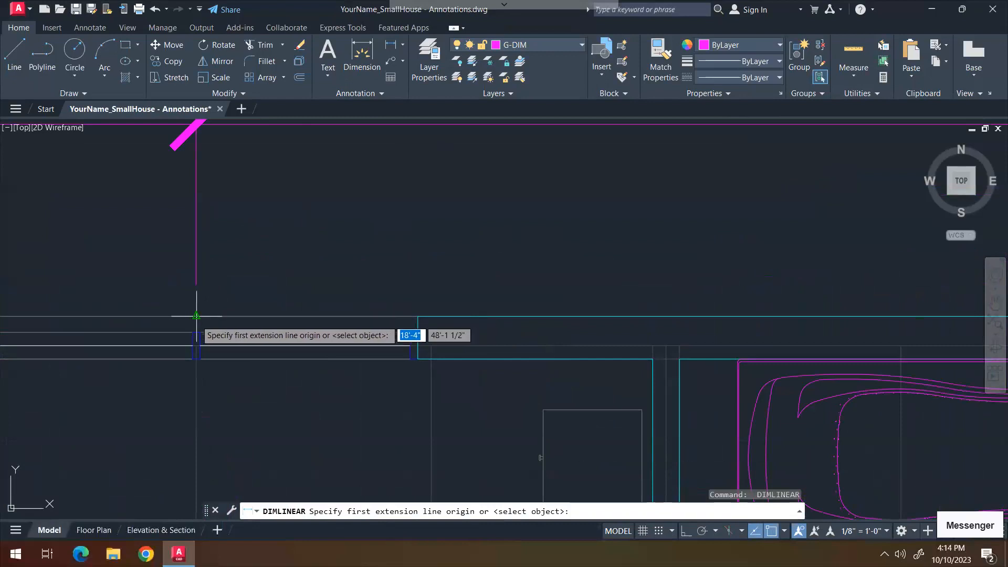
key("Return")
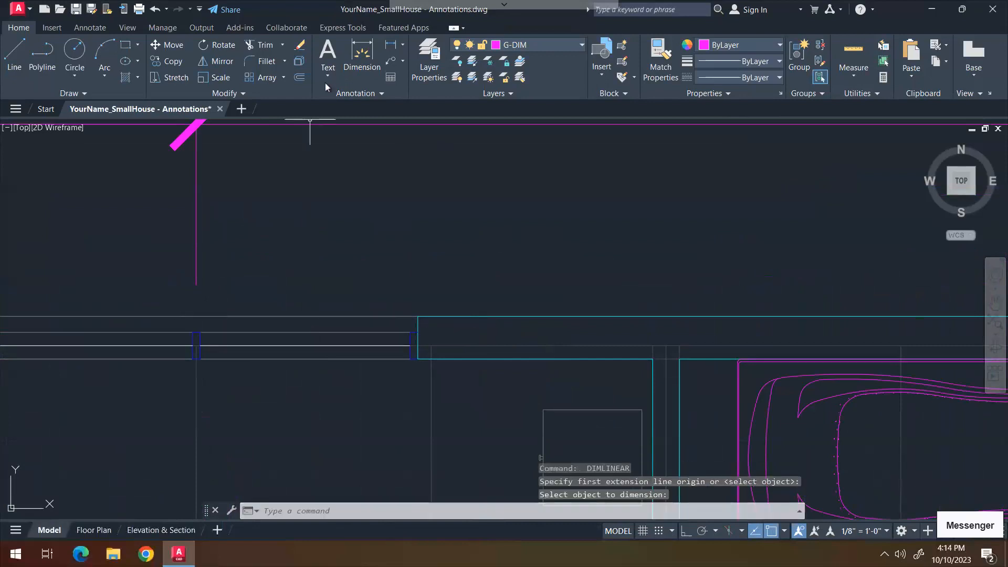
left_click(390, 46)
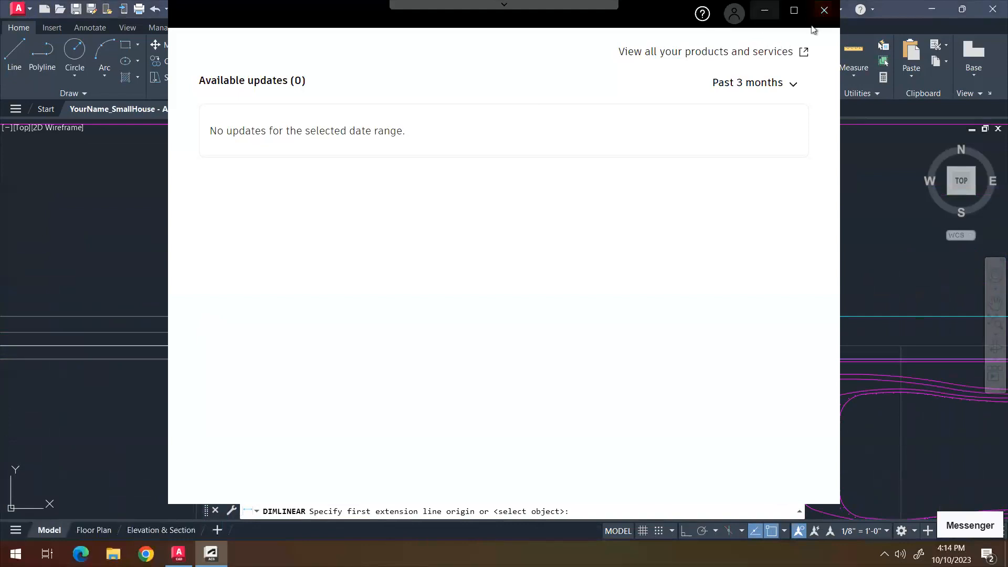
left_click(823, 10)
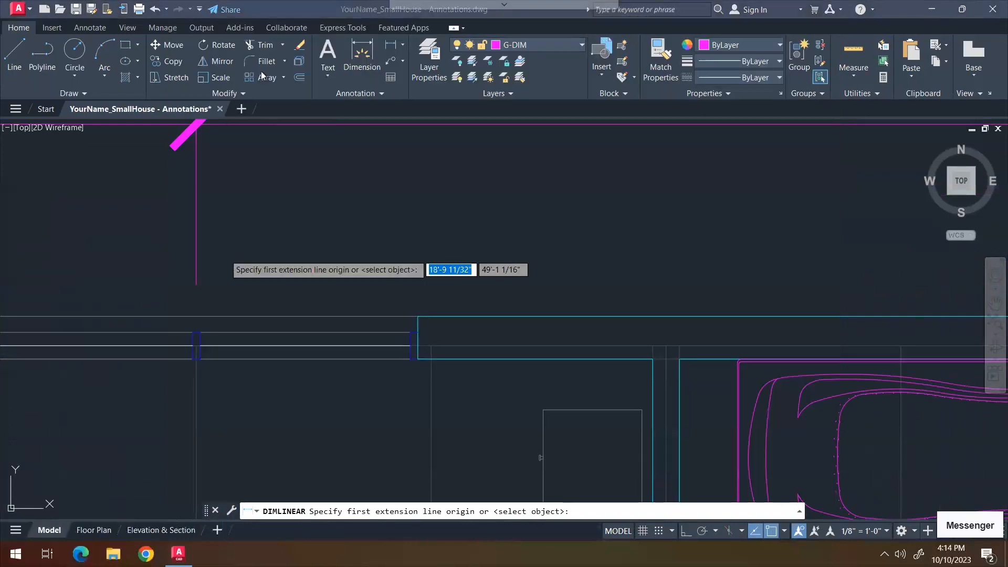
- Add a linear dimension from the bedroom window's midpoint to the midpoint of the upper wall's last opening, aligned on the inner guide rectangle
left_click(390, 46)
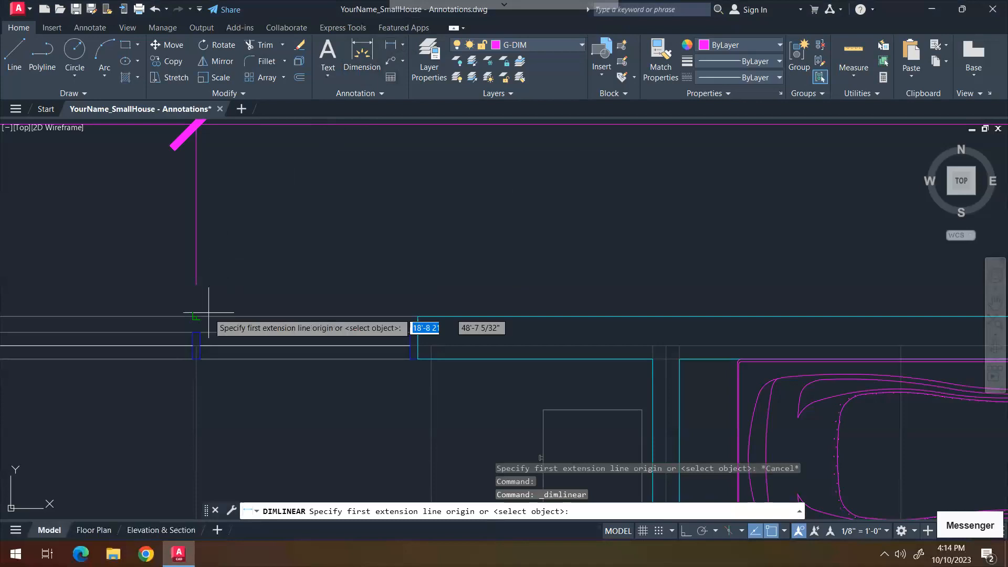
left_click(197, 332)
scroll(385, 310, "up", 2)
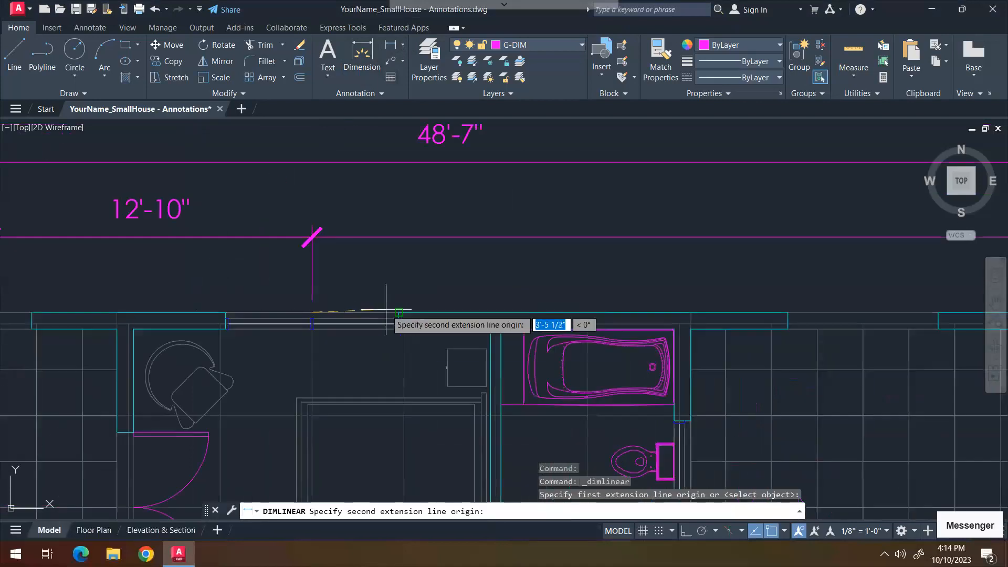
scroll(385, 309, "down", 3)
scroll(597, 289, "up", 3)
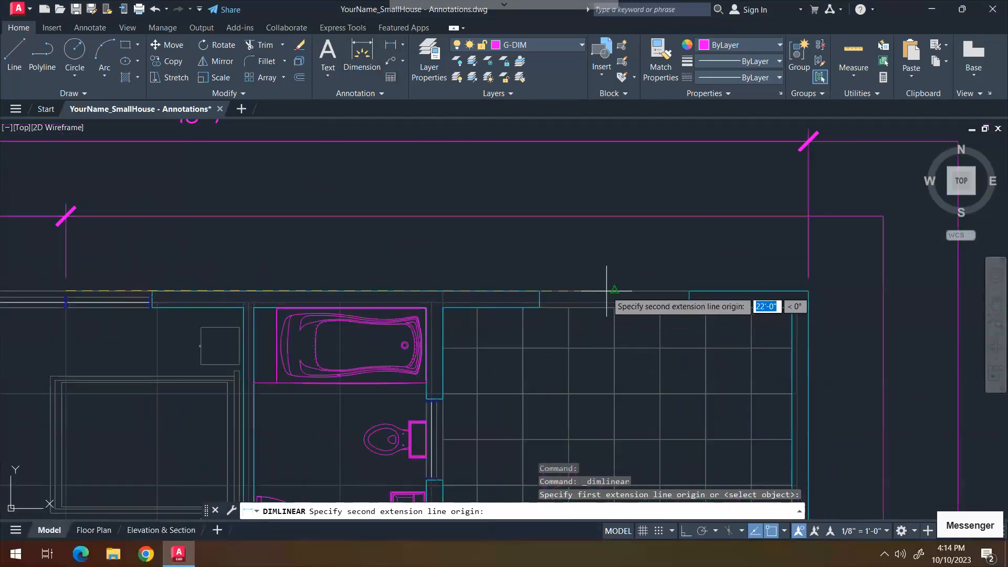
left_click(608, 290)
left_click(607, 215)
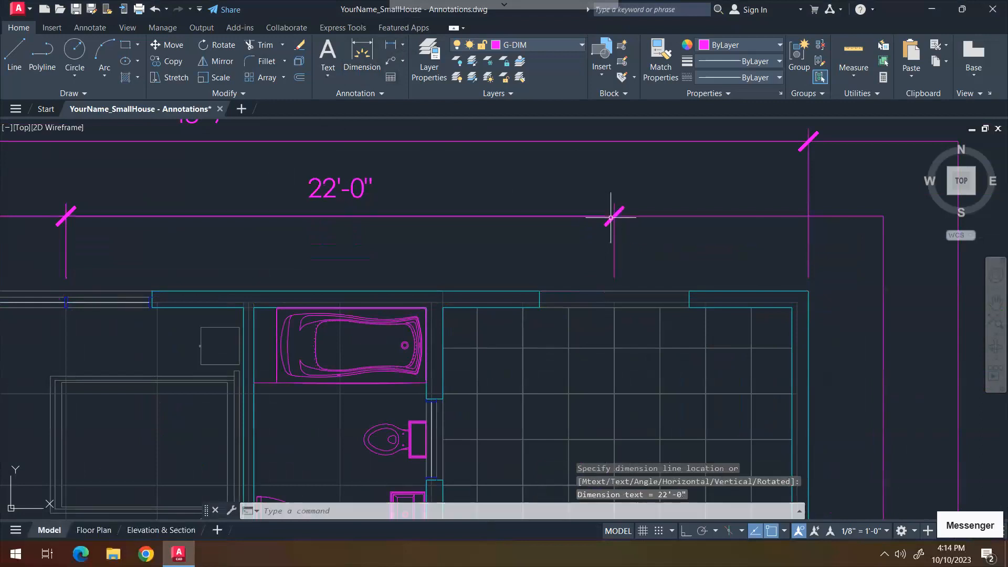
- Add a linear dimension from the last opening's midpoint to the upper-right outer wall corner, with its line on the inner guide rectangle
key("Return")
left_click(614, 289)
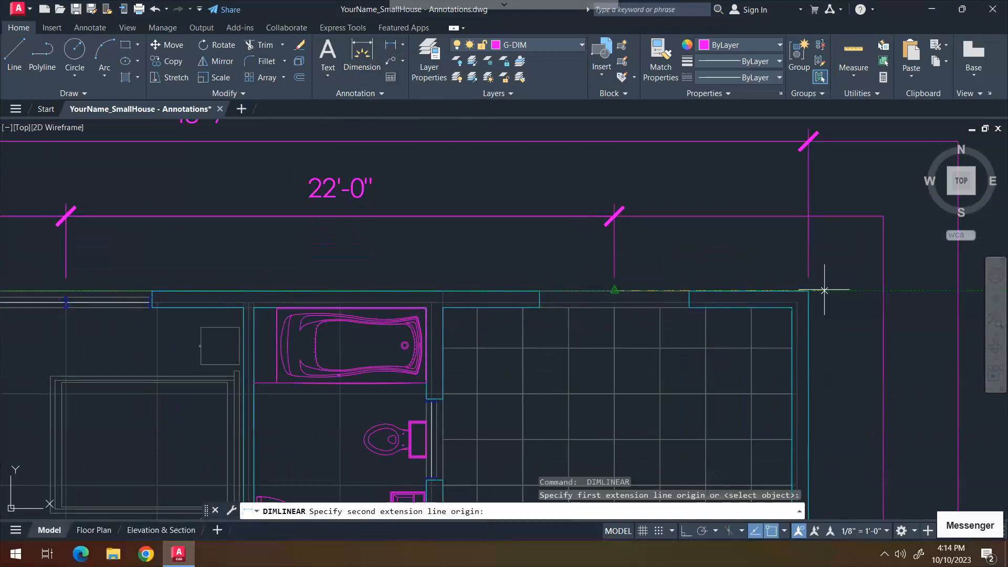
left_click(808, 289)
left_click(809, 215)
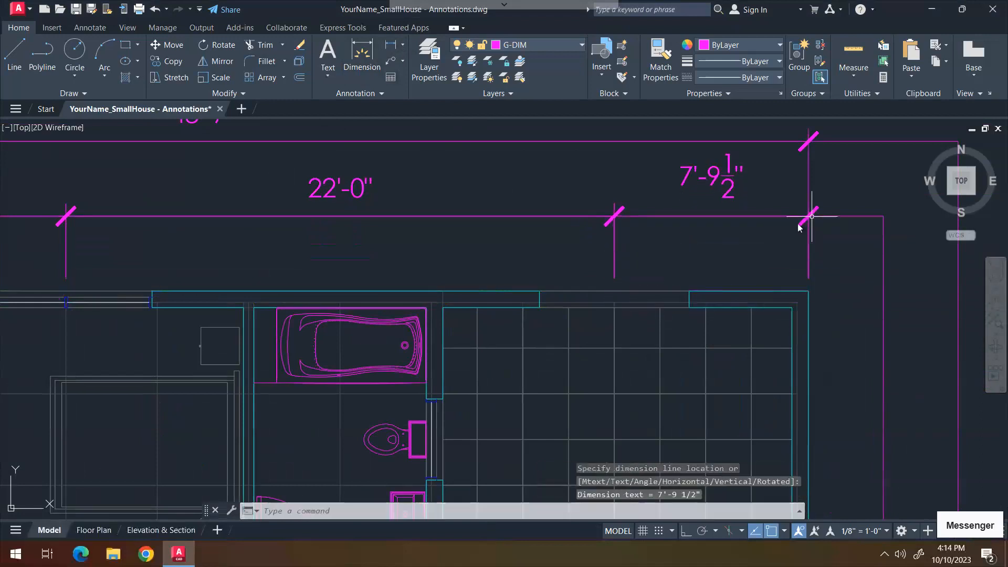
key("Escape")
key("Escape")
key("Escape")
- Add a vertical linear dimension from the lower-left outer corner to the midpoint of the left wall's lowest opening, placed on the inner guide rectangle
scroll(698, 210, "down", 8)
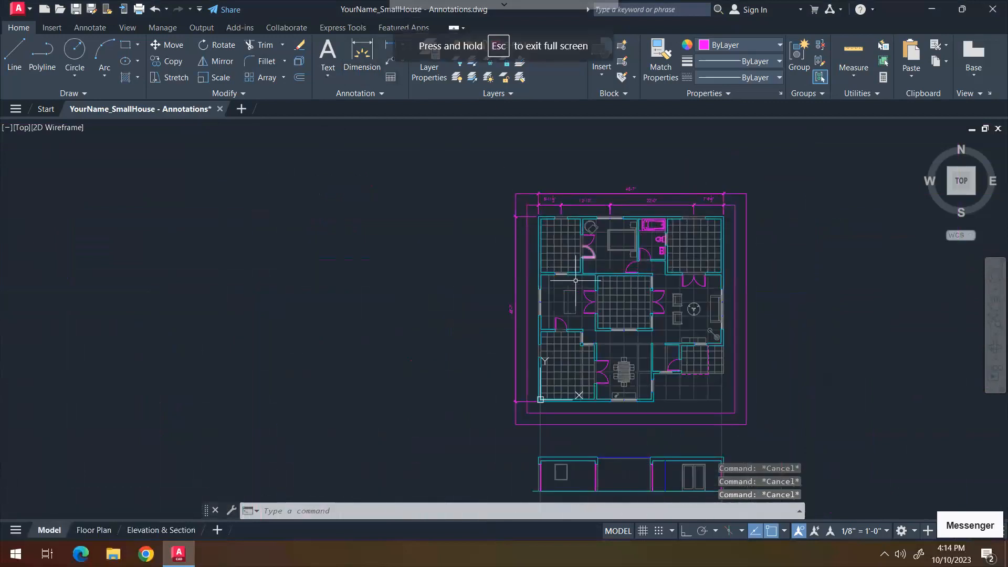
scroll(504, 317, "up", 2)
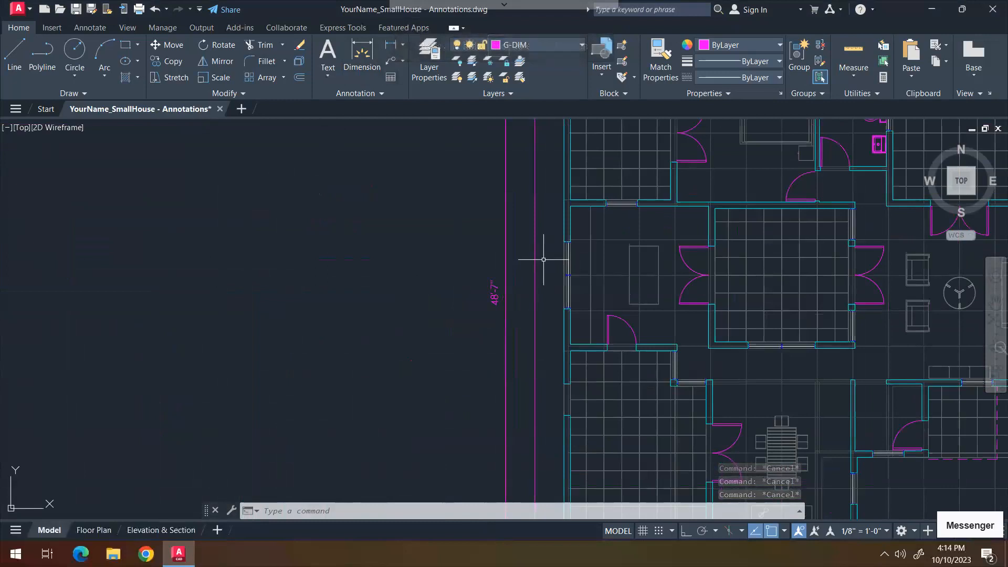
scroll(543, 259, "down", 5)
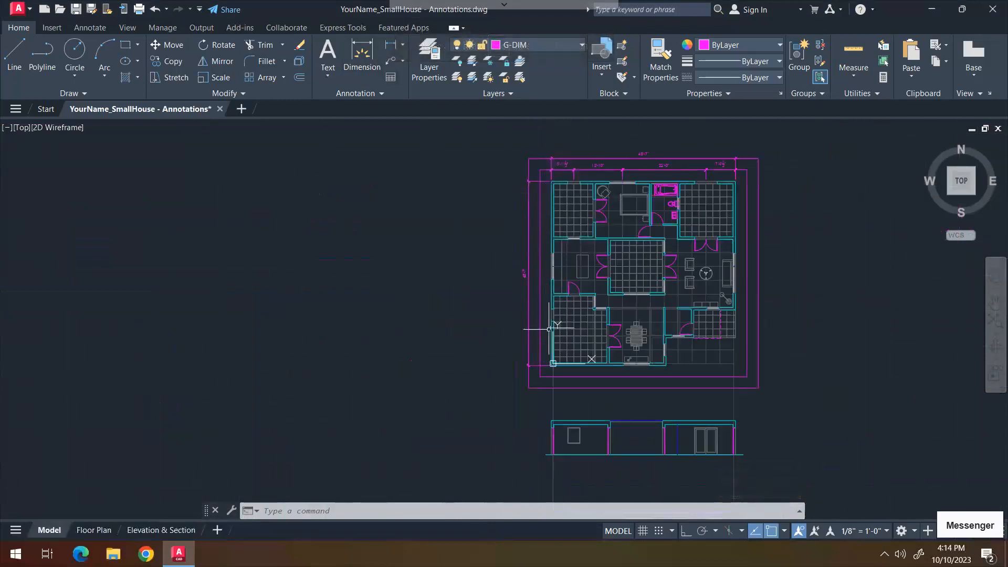
scroll(542, 357, "up", 4)
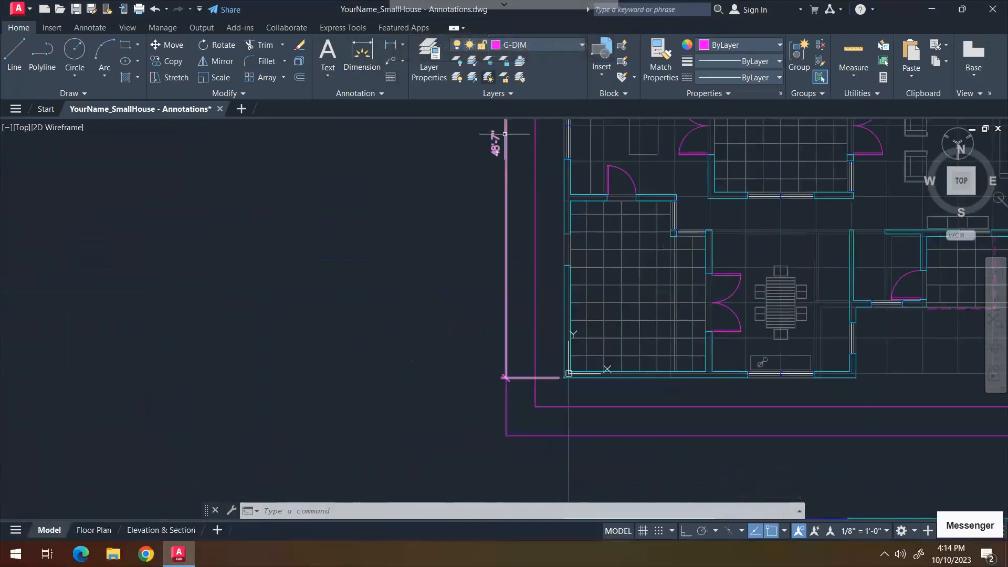
left_click(403, 45)
left_click(380, 67)
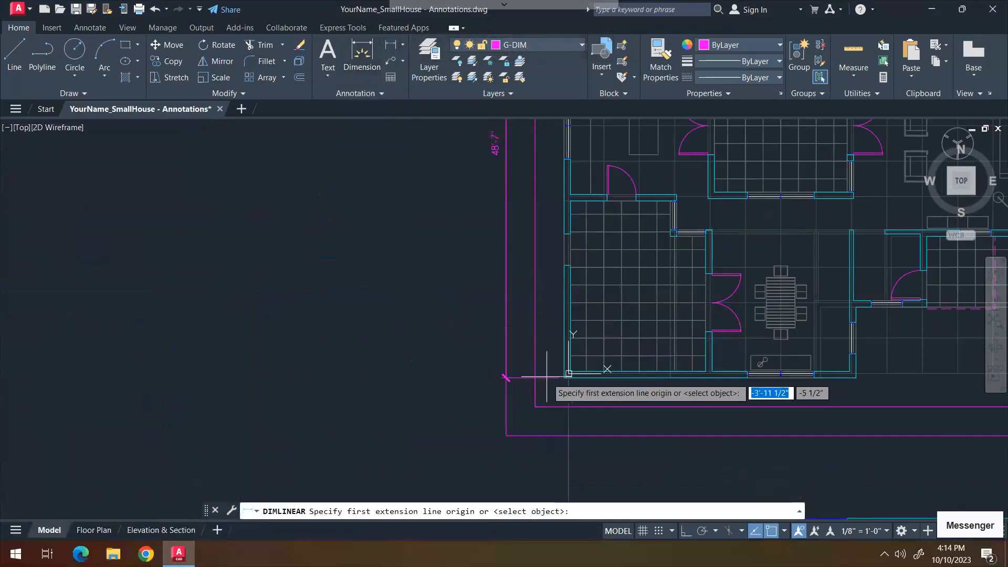
left_click(564, 376)
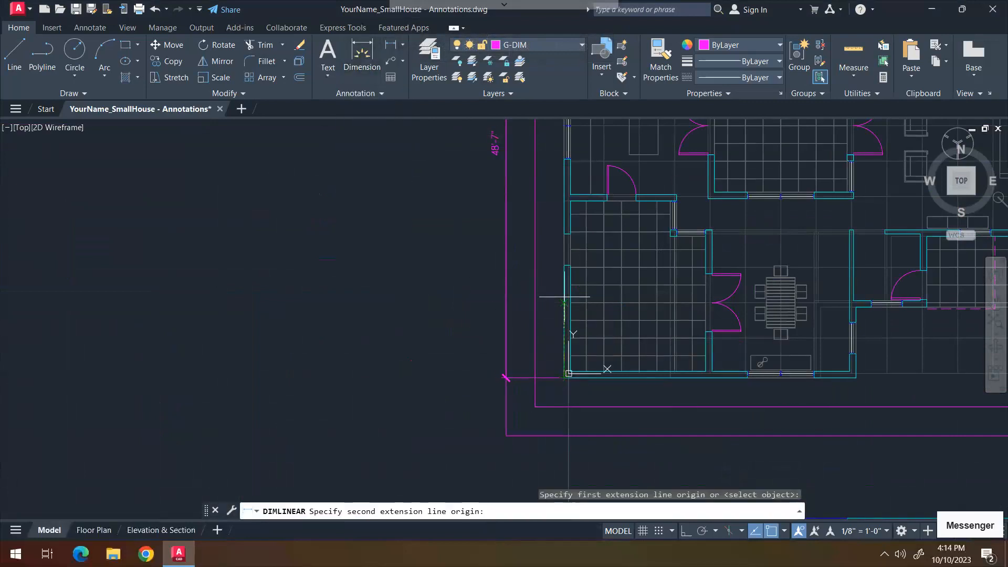
left_click(566, 252)
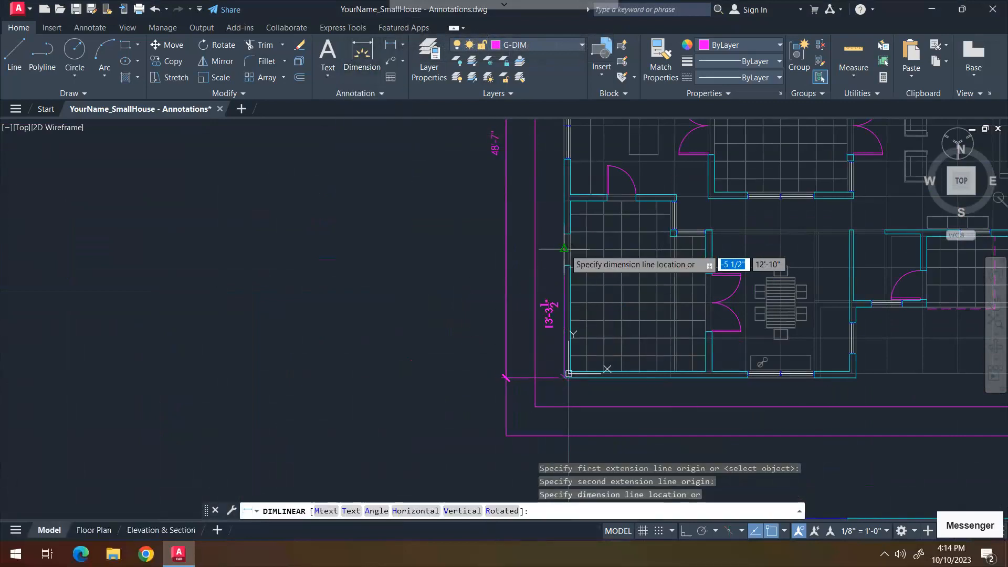
left_click(536, 253)
mouse_move(535, 250)
middle_mouse_down()
mouse_move(513, 315)
mouse_move(490, 337)
middle_mouse_up()
key("Return")
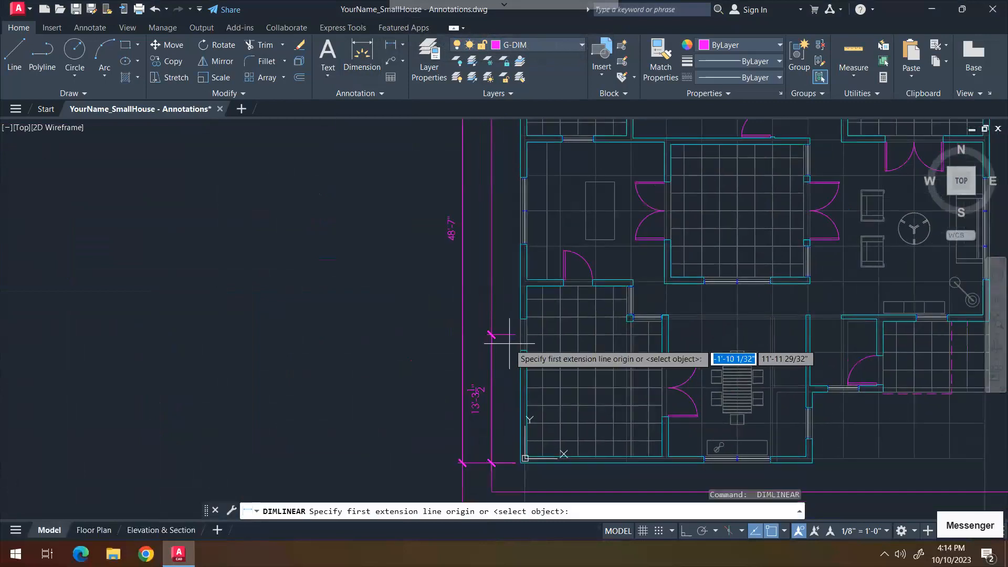
key("Return")
key("Escape")
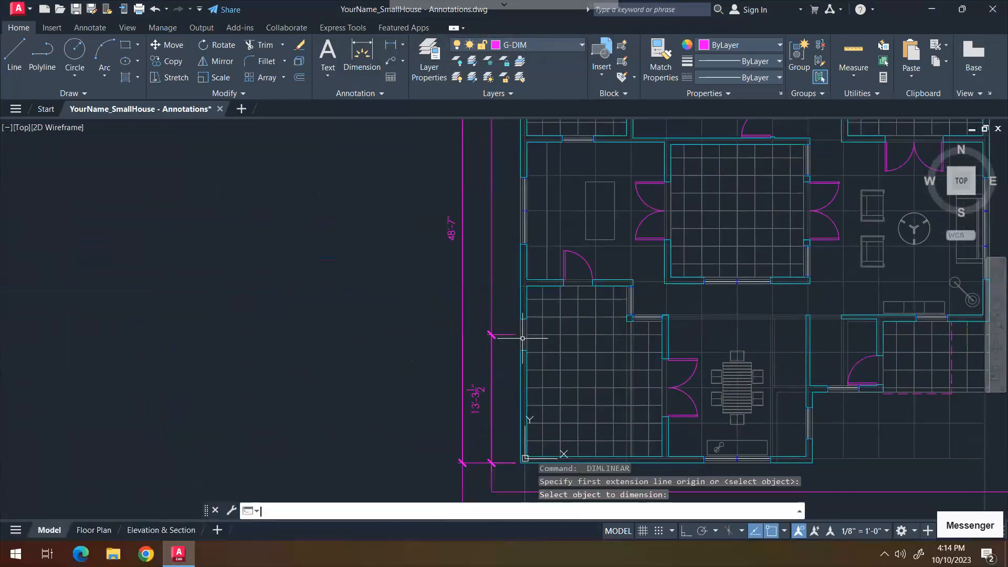
- Add a vertical linear dimension from the left wall's lowest opening to the middle of the window above it, on the inner guide rectangle
key("Return")
left_click(520, 334)
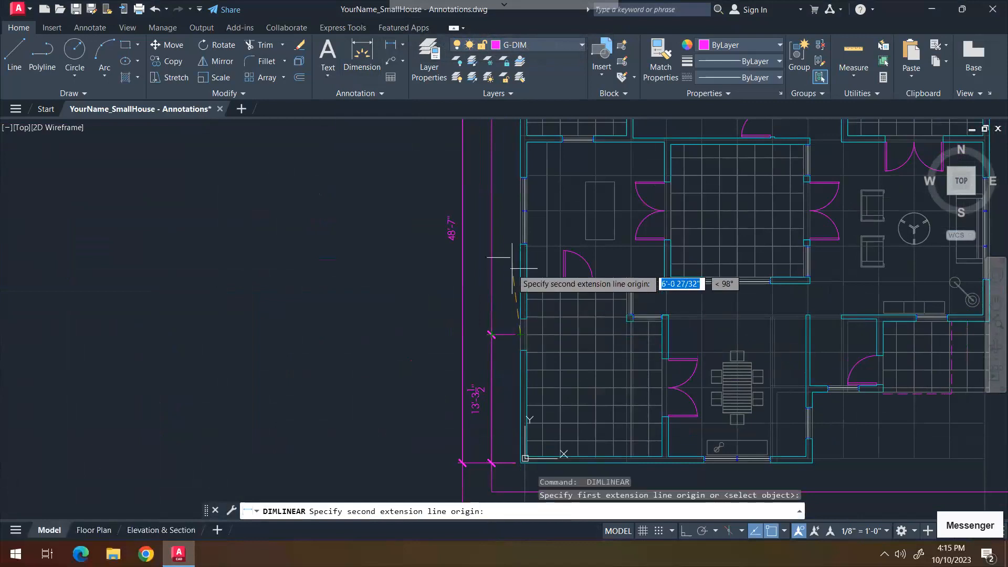
left_click(522, 211)
left_click(490, 218)
- Add a vertical linear dimension from the left wall's upper window midpoint to the upper-left outer corner, with its line on the inner guide rectangle
middle_click_drag(491, 217, 481, 331)
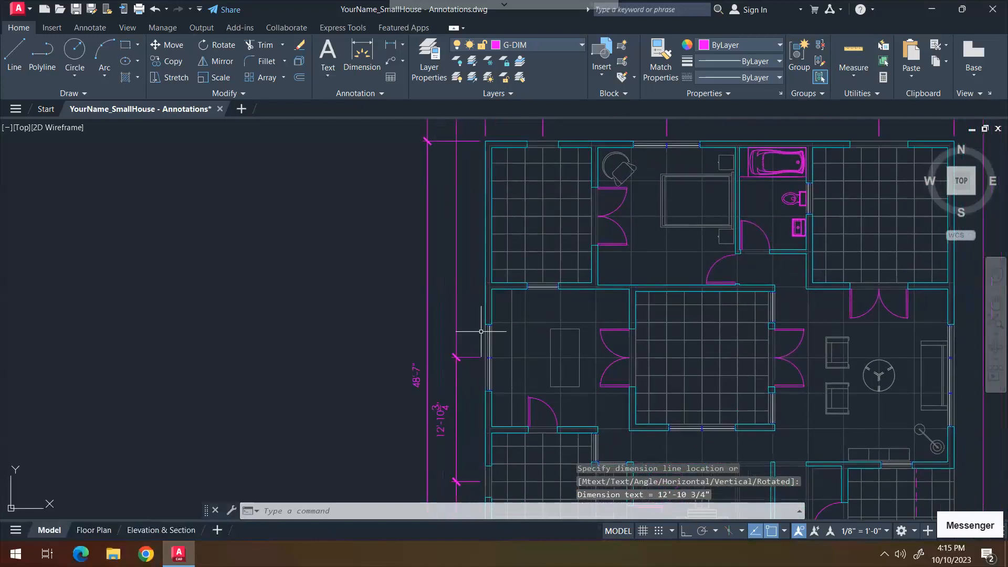
key("Return")
left_click(484, 358)
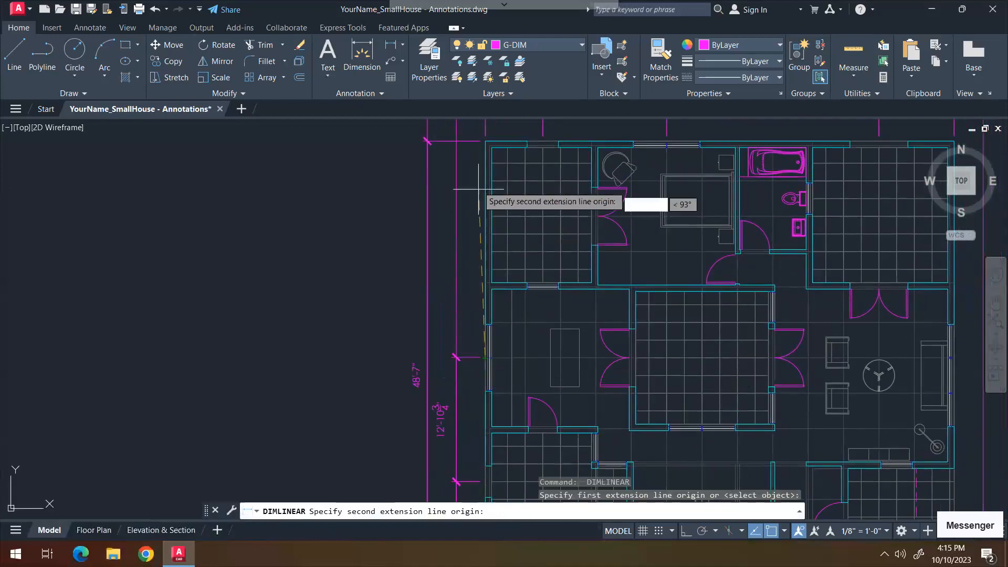
left_click(484, 141)
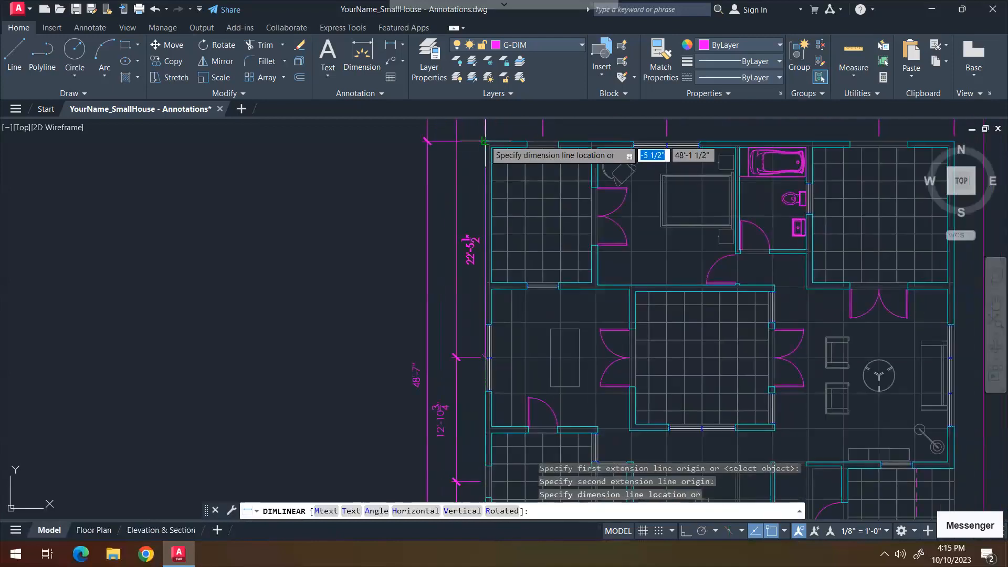
left_click(456, 141)
key("Escape")
key("Escape")
- Move the upper origin of the left wall's middle dimension onto the window midpoint used by the dimension above it
mouse_move(457, 304)
scroll(462, 305, "up", 5)
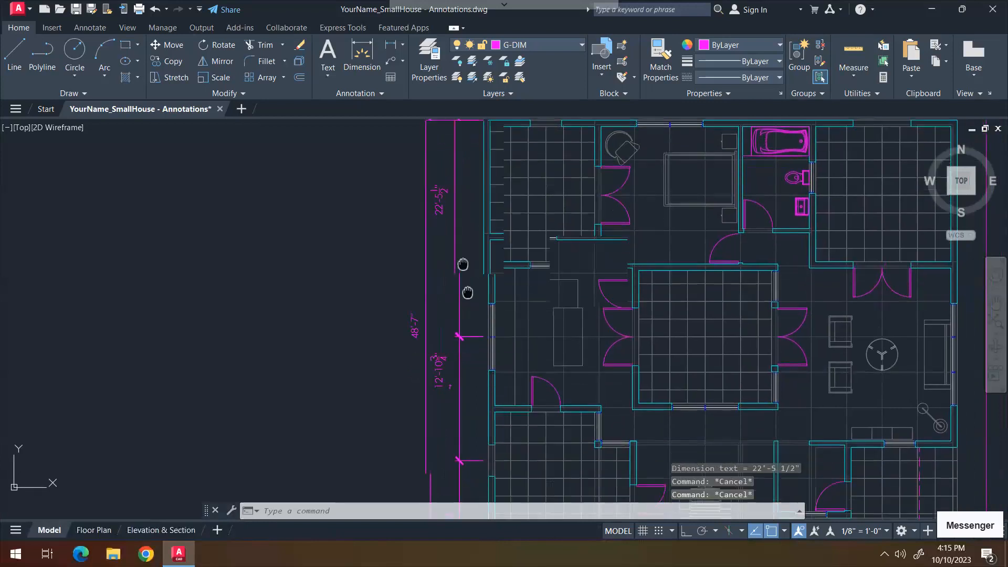
scroll(469, 312, "up", 4)
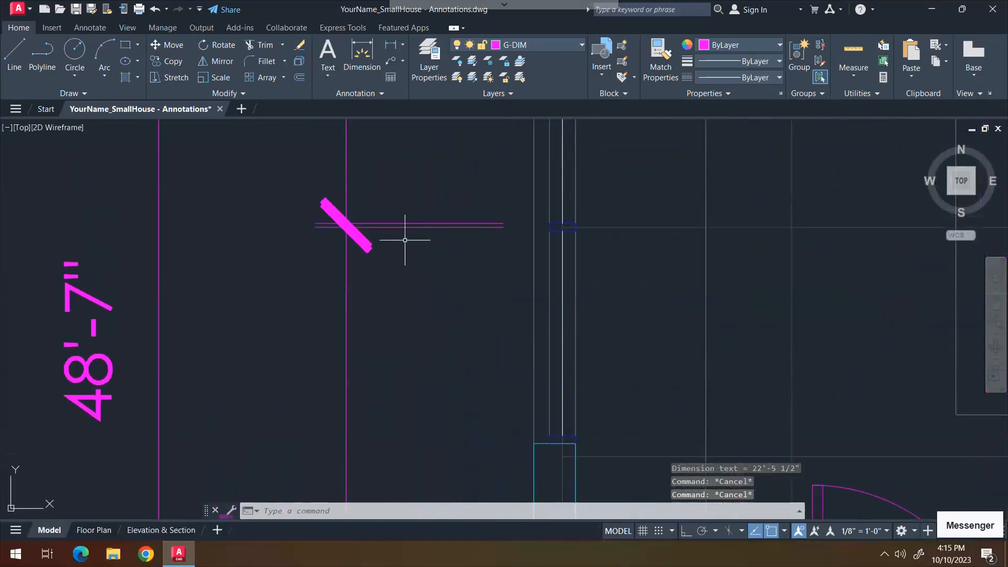
left_click(367, 239)
scroll(525, 251, "up", 4)
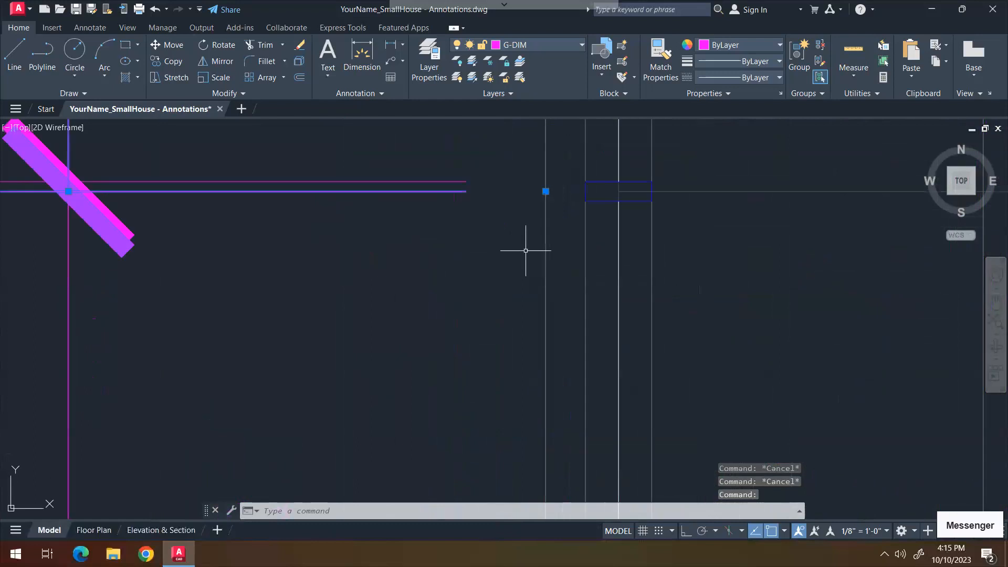
left_click(545, 184)
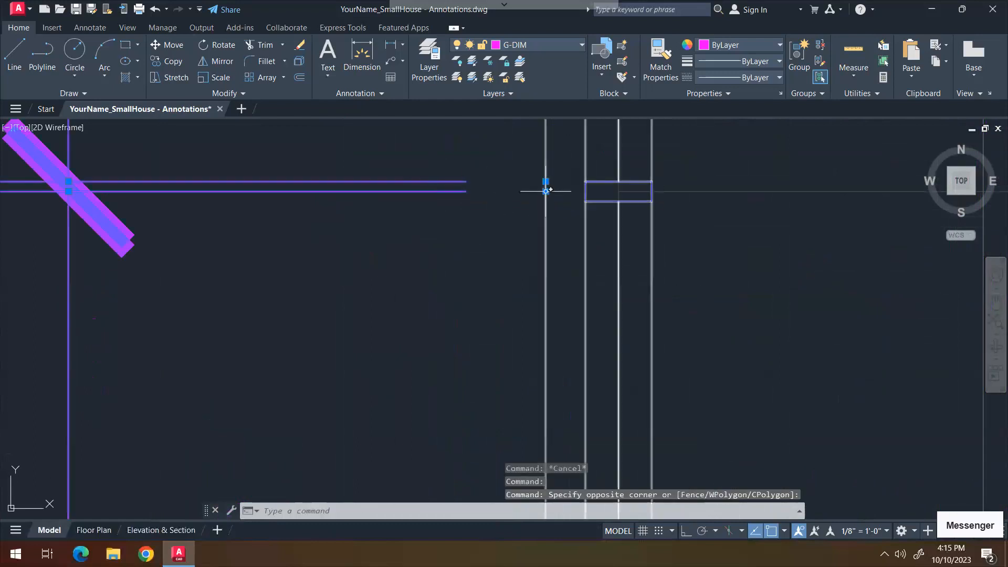
left_click(545, 181)
left_click(545, 189)
key("Escape")
key("Escape")
scroll(483, 233, "down", 4)
scroll(484, 233, "down", 4)
- Add a horizontal linear dimension from the lower-left outer corner to the right end of the bottom wall, with its line on the inner guide rectangle
middle_click_drag(476, 359, 479, 325)
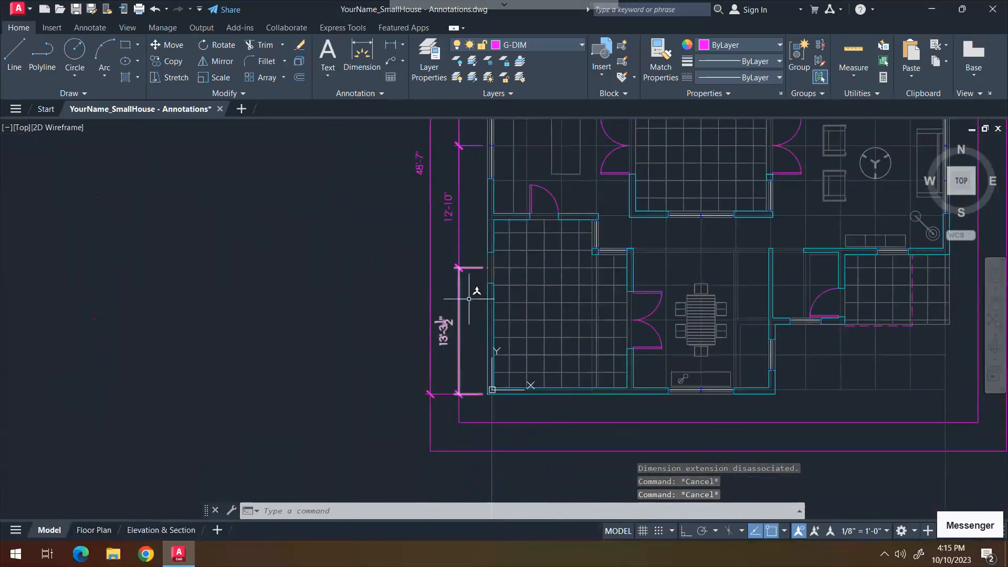
scroll(469, 299, "down", 4)
middle_click_drag(472, 266, 427, 243)
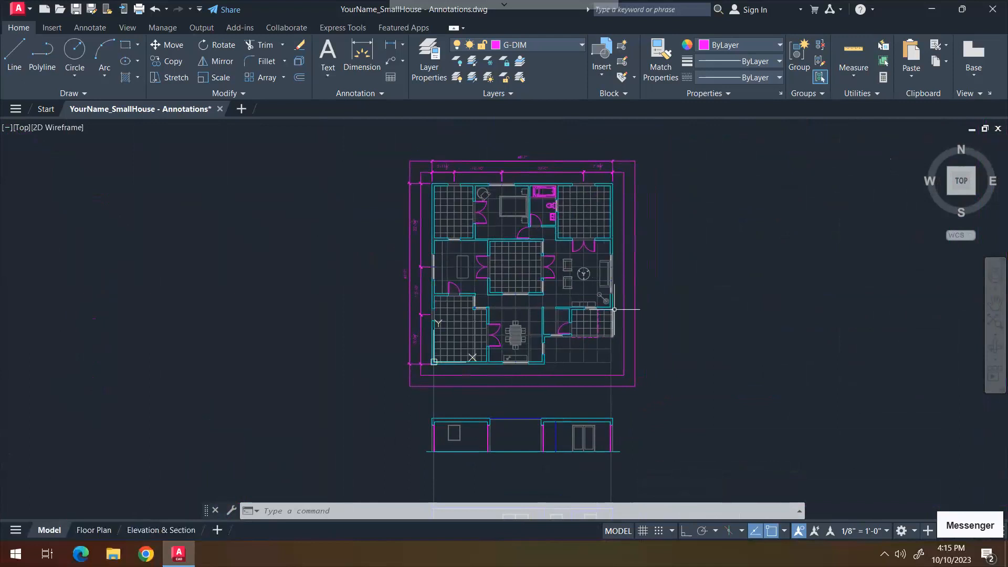
middle_click_drag(609, 332, 571, 228)
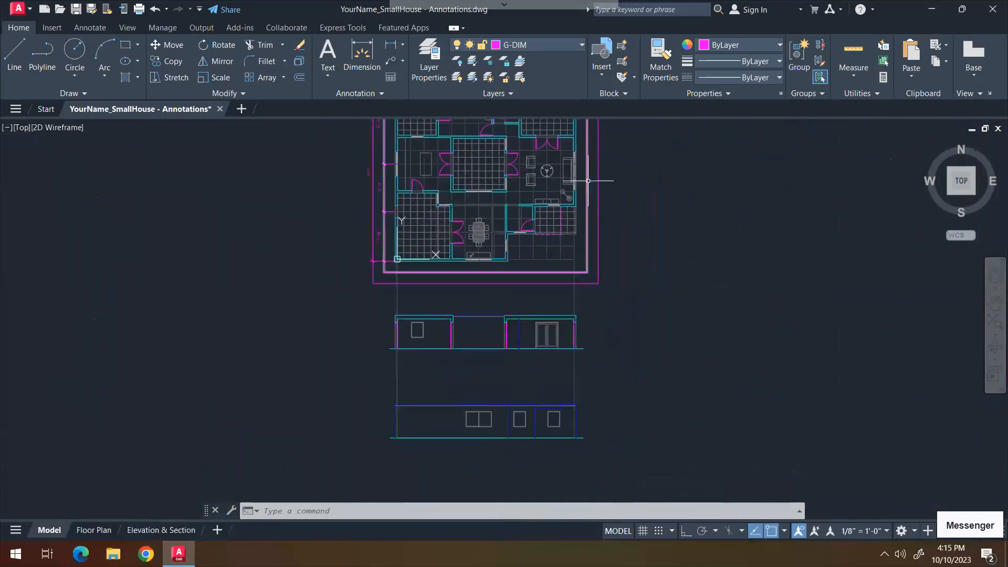
scroll(424, 288, "up", 4)
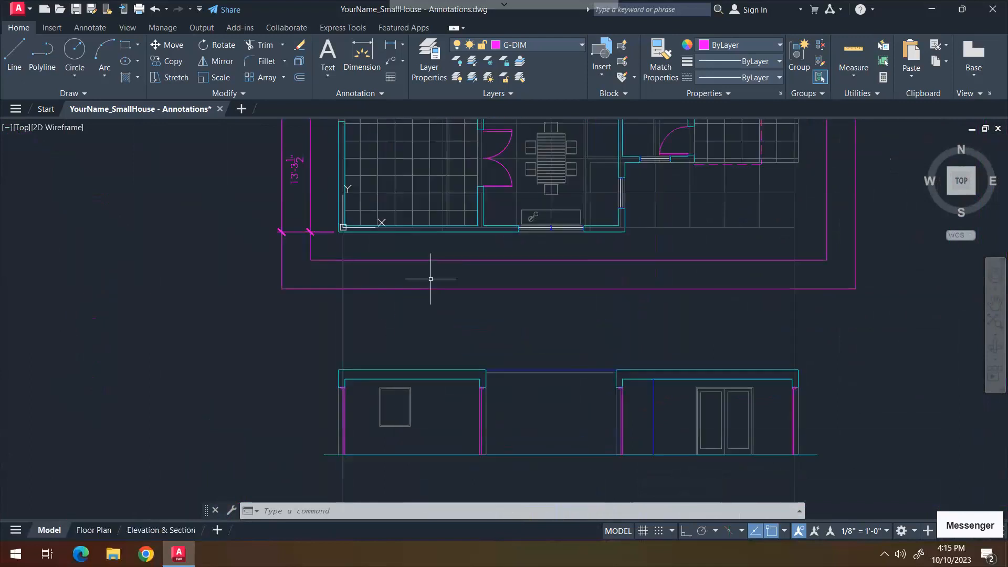
key("Return")
left_click(339, 232)
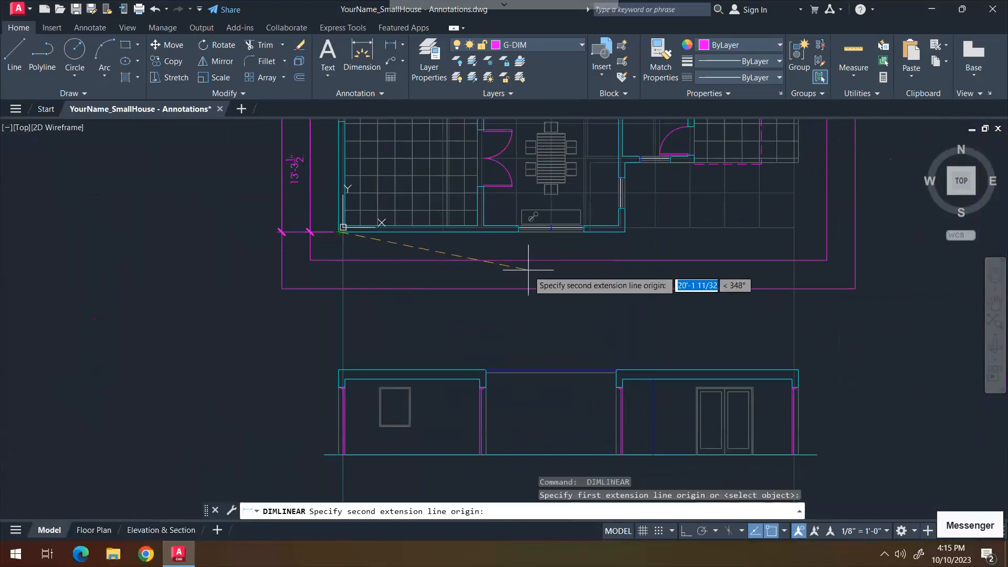
left_click(624, 231)
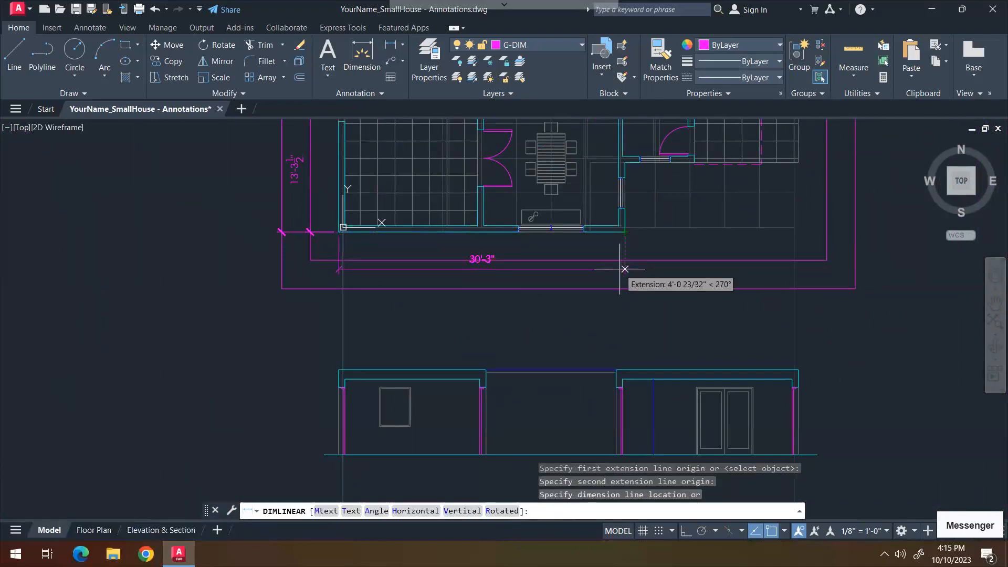
left_click(619, 260)
- Add a linear dimension from the dining room's lower-right outer corner to the recessed wall's window midpoint, with its line on the inner guide rectangle
middle_click_drag(614, 263, 473, 323)
scroll(500, 250, "up", 5)
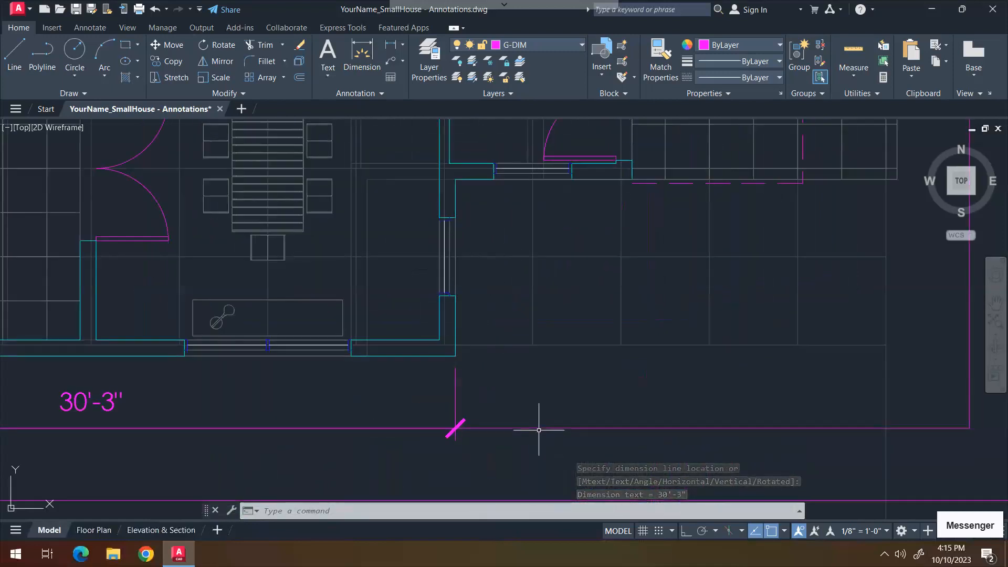
key("Return")
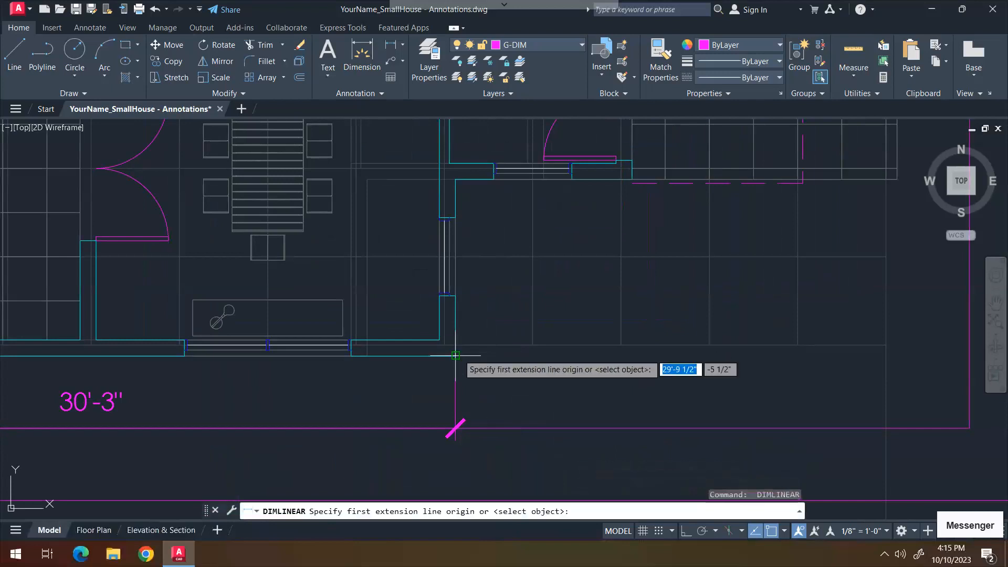
left_click(455, 356)
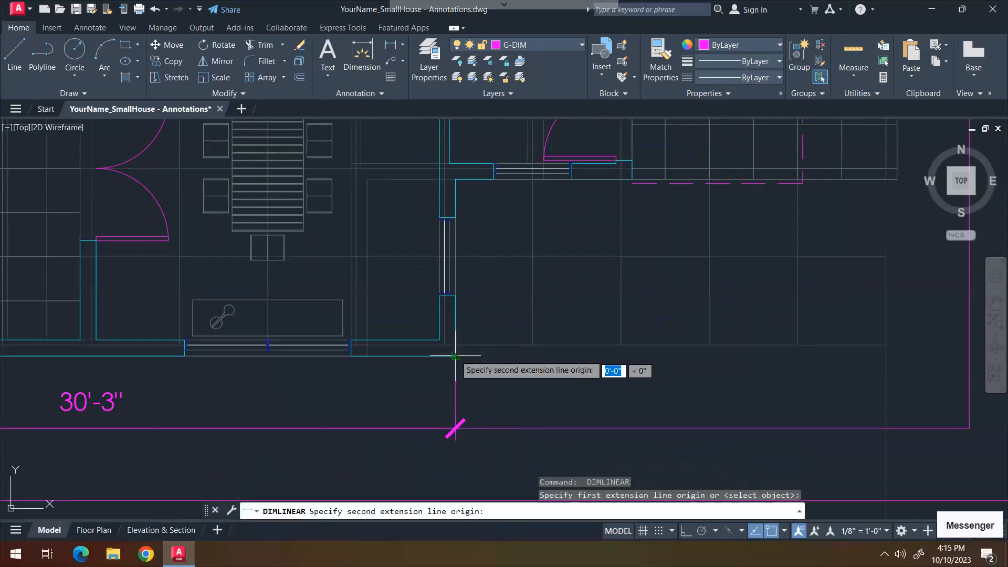
left_click(532, 179)
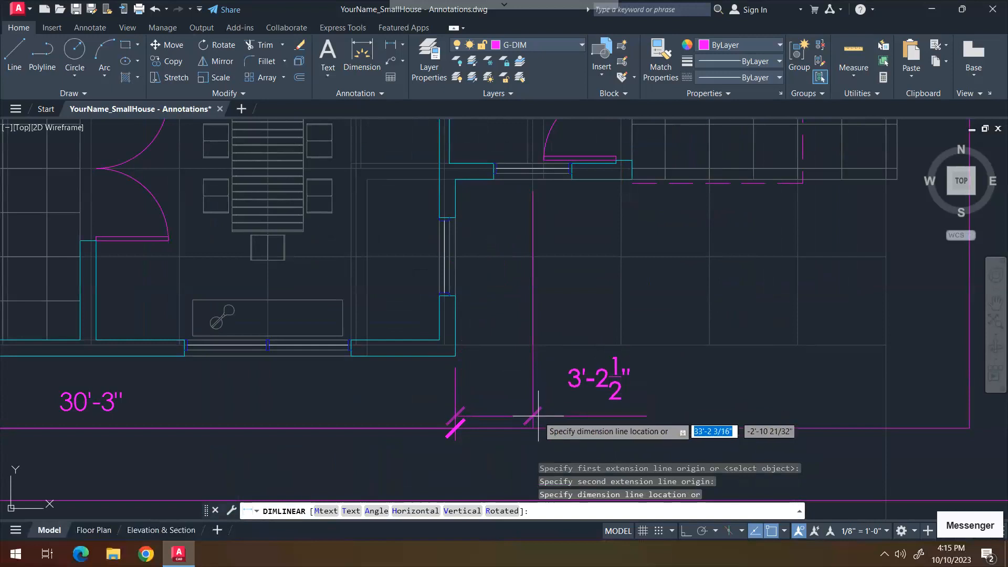
left_click(531, 429)
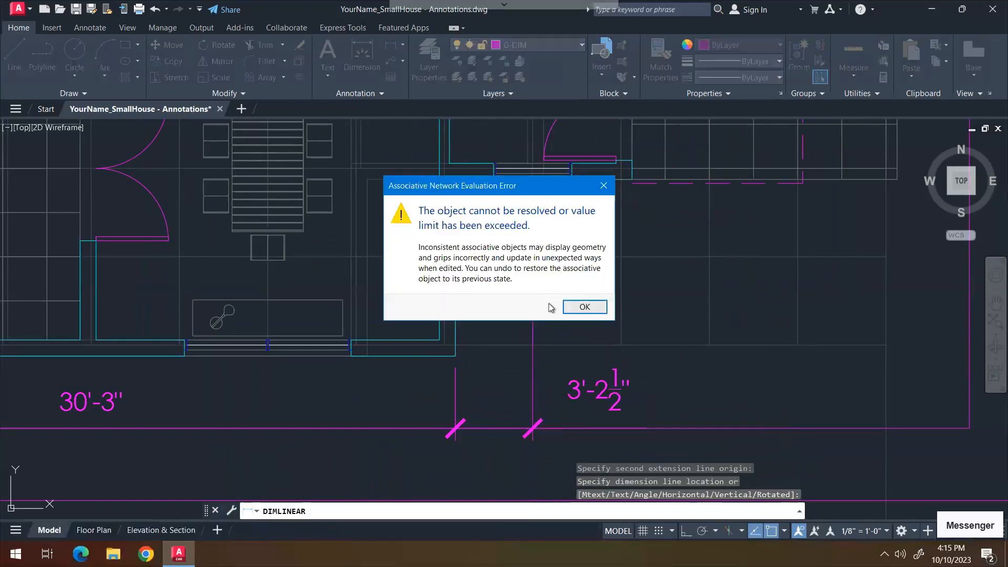
left_click(579, 311)
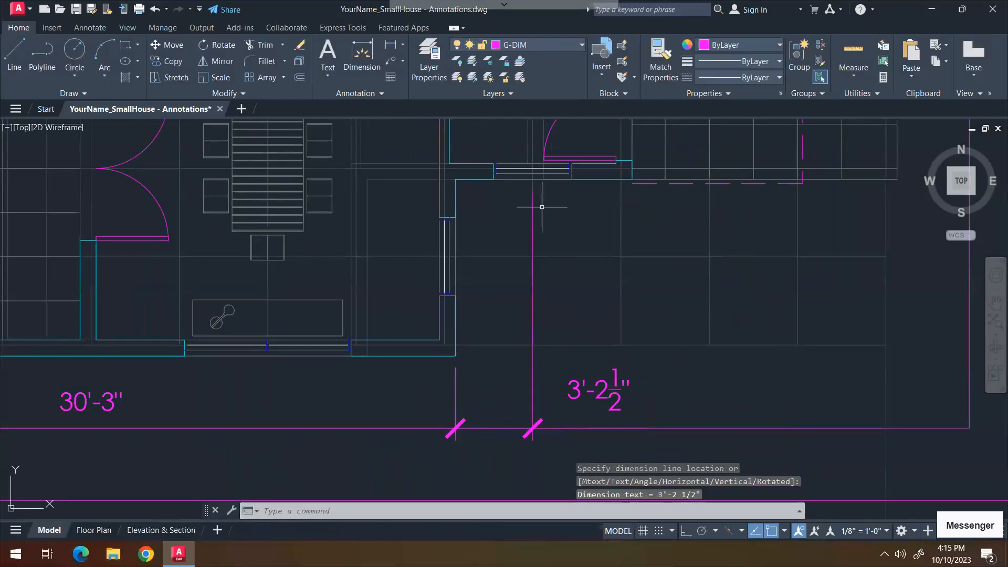
- Add a linear dimension from the recessed wall's window midpoint to the outer corner beside the entry door, with its line on the inner guide rectangle
key("Return")
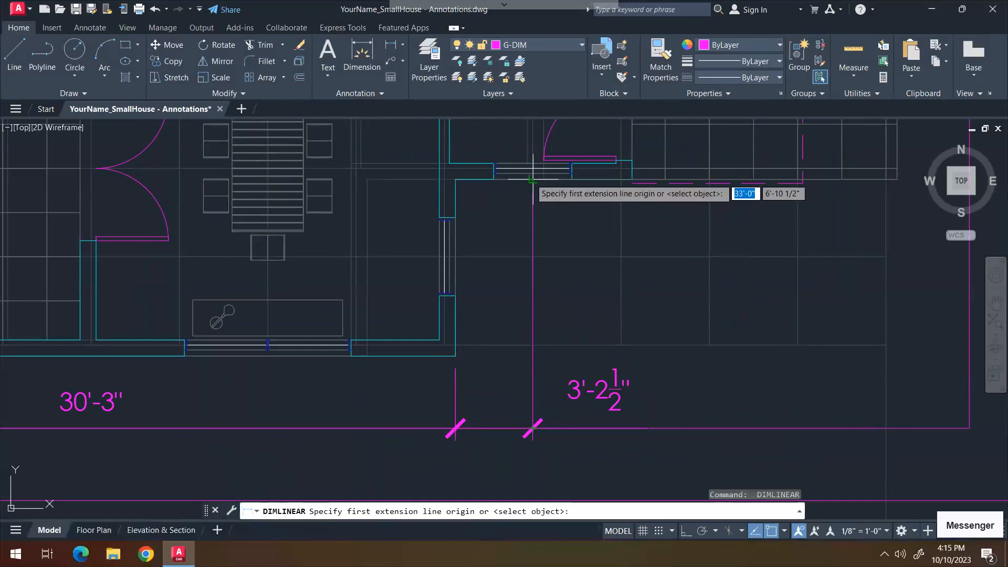
left_click(532, 179)
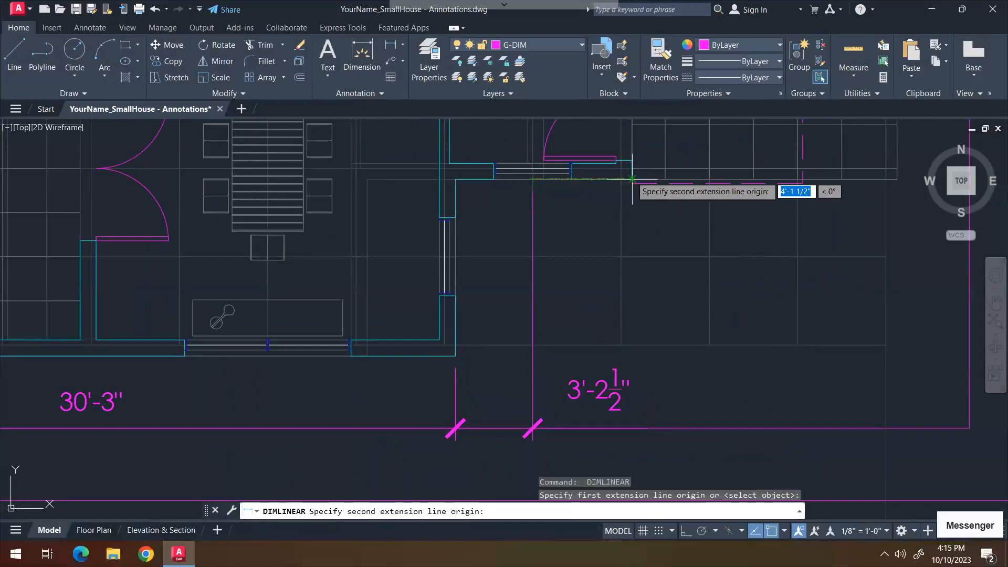
left_click(632, 179)
left_click(633, 427)
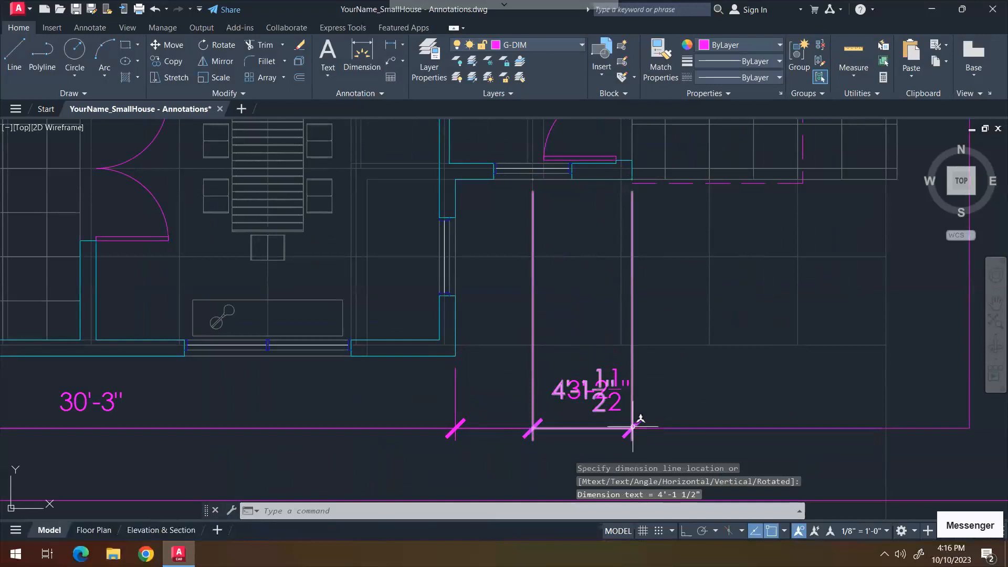
- Add a linear dimension from the entry's outer corner to the midpoint of the window above the tiled porch, with its line on the inner guide rectangle
scroll(633, 426, "down", 4)
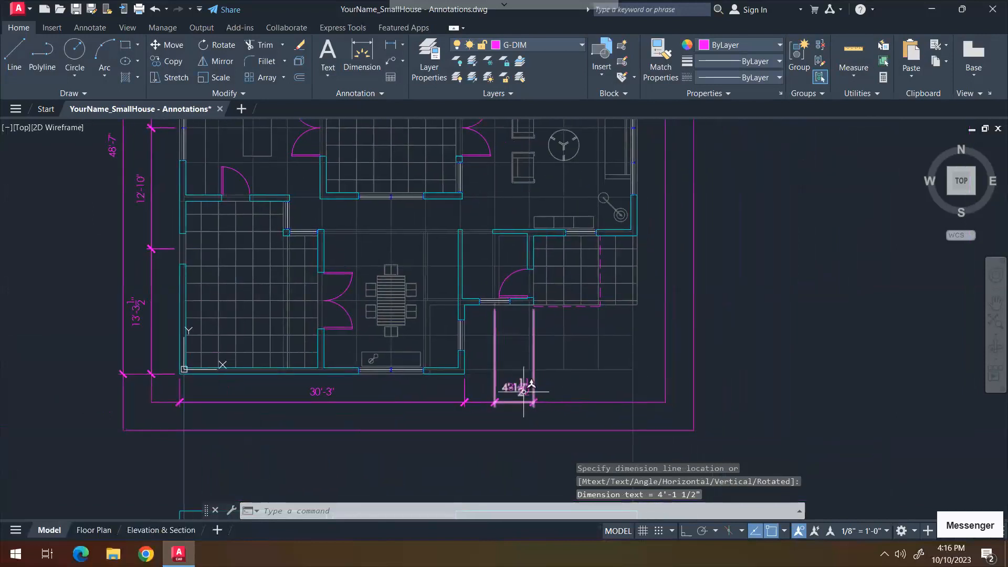
scroll(518, 391, "up", 4)
scroll(543, 342, "down", 4)
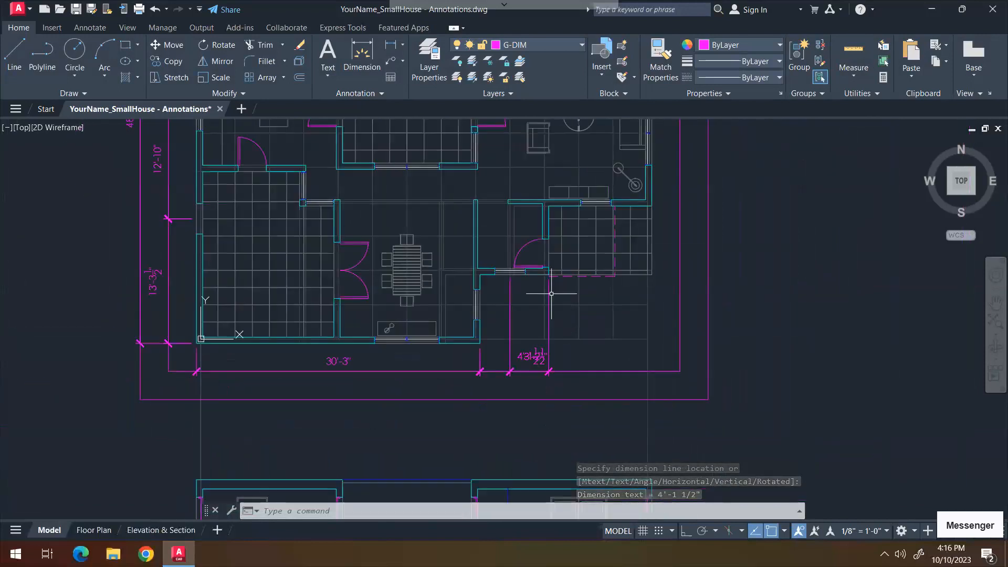
scroll(551, 287, "up", 4)
key("Return")
left_click(541, 265)
middle_click_drag(540, 272, 421, 325)
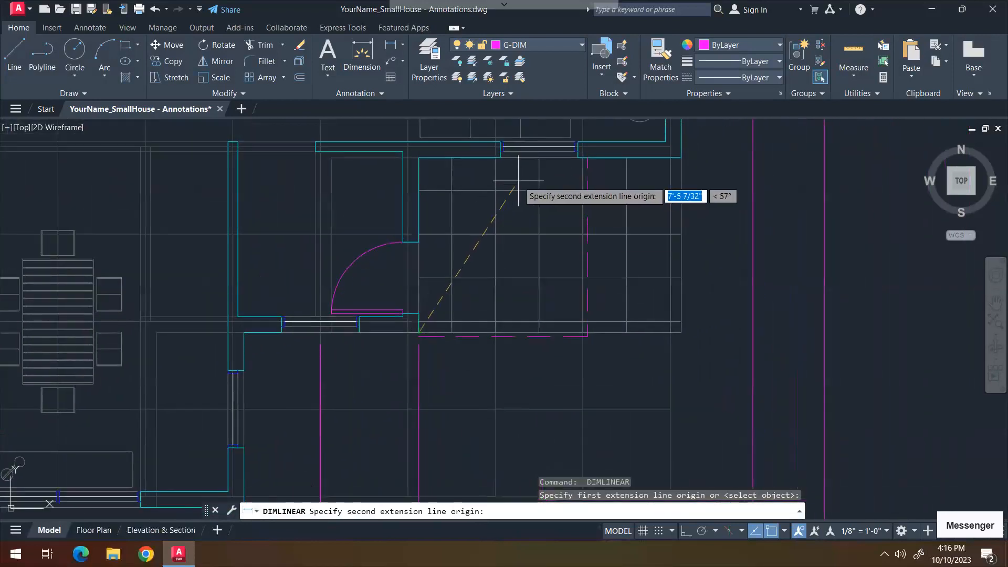
left_click(541, 155)
scroll(539, 211, "down", 6)
middle_click_drag(534, 378, 535, 236)
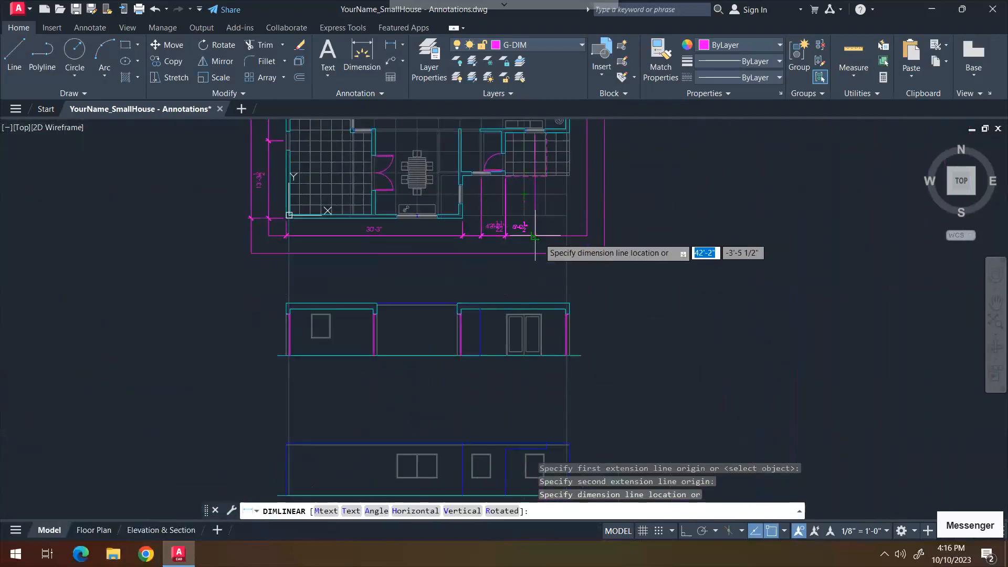
left_click(535, 237)
- Add a linear dimension from the porch window's midpoint to the living room's lower-right outer corner, with its line on the inner guide rectangle
scroll(493, 231, "up", 7)
key("Return")
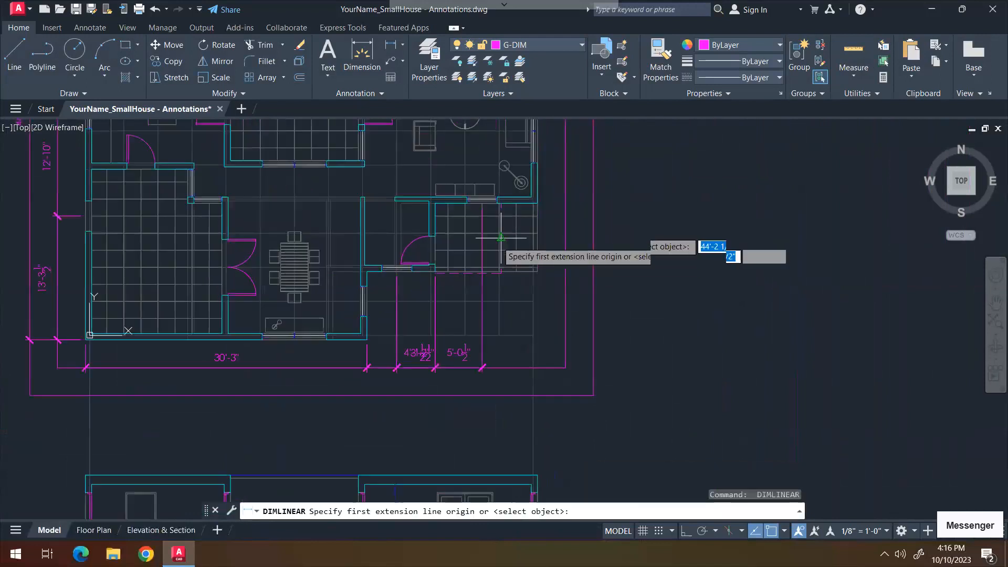
left_click(456, 158)
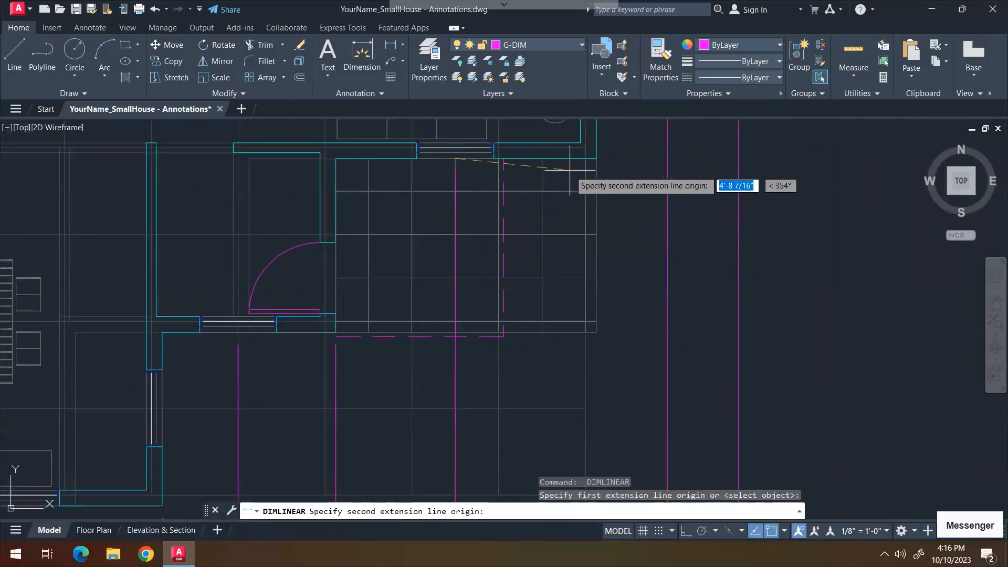
left_click(596, 158)
scroll(572, 299, "down", 5)
middle_click_drag(562, 304, 551, 210)
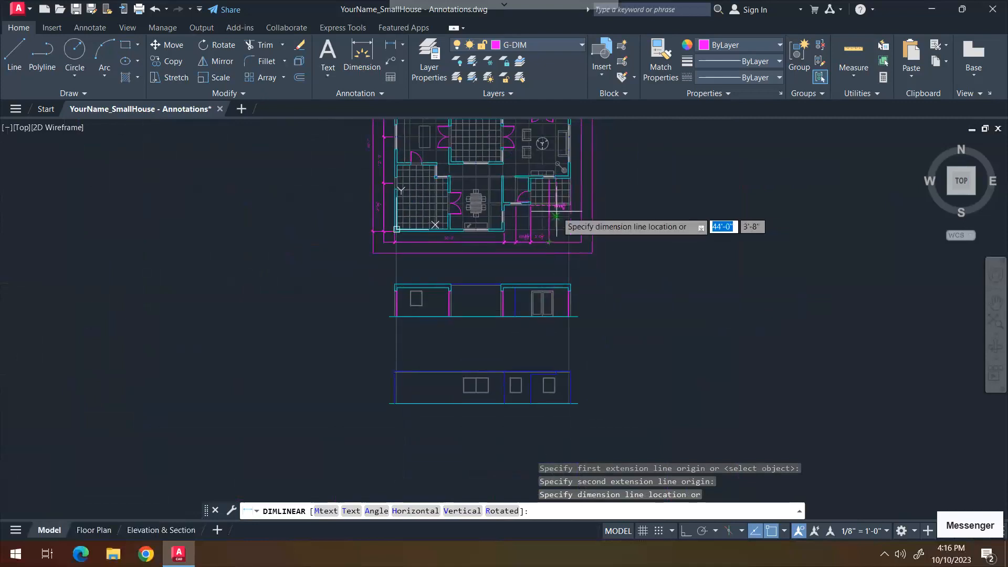
scroll(558, 212, "up", 3)
left_click(558, 298)
key("Escape")
key("Escape")
- Move the overlapping text of the dimension from the dining room corner to the recessed window back between its own extension lines
scroll(448, 286, "up", 8)
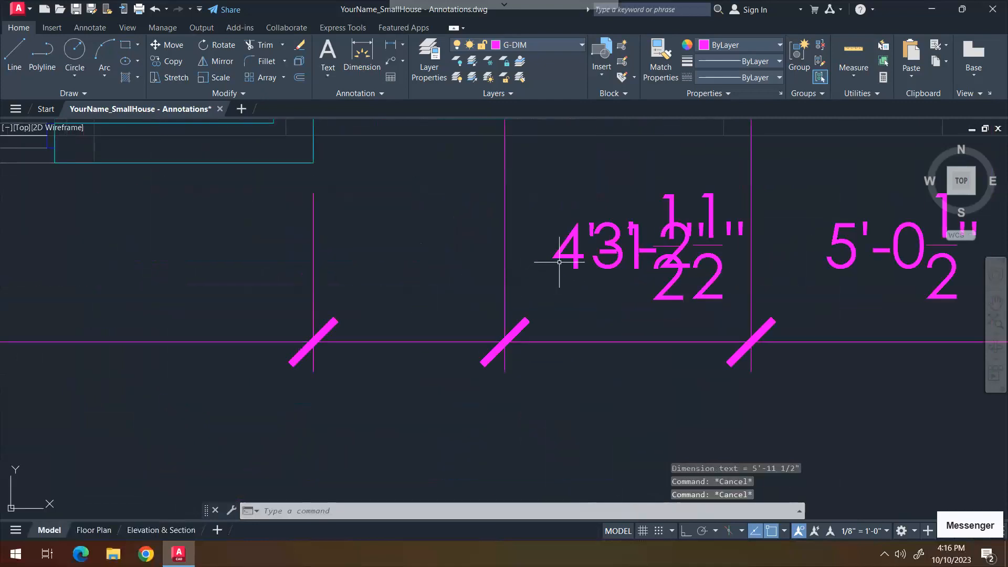
left_click(604, 267)
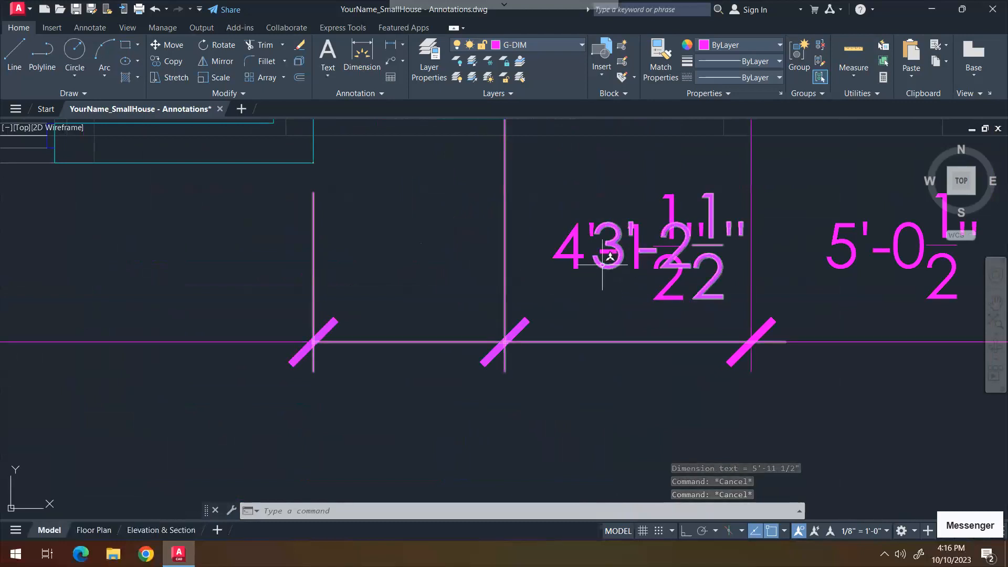
left_click(668, 245)
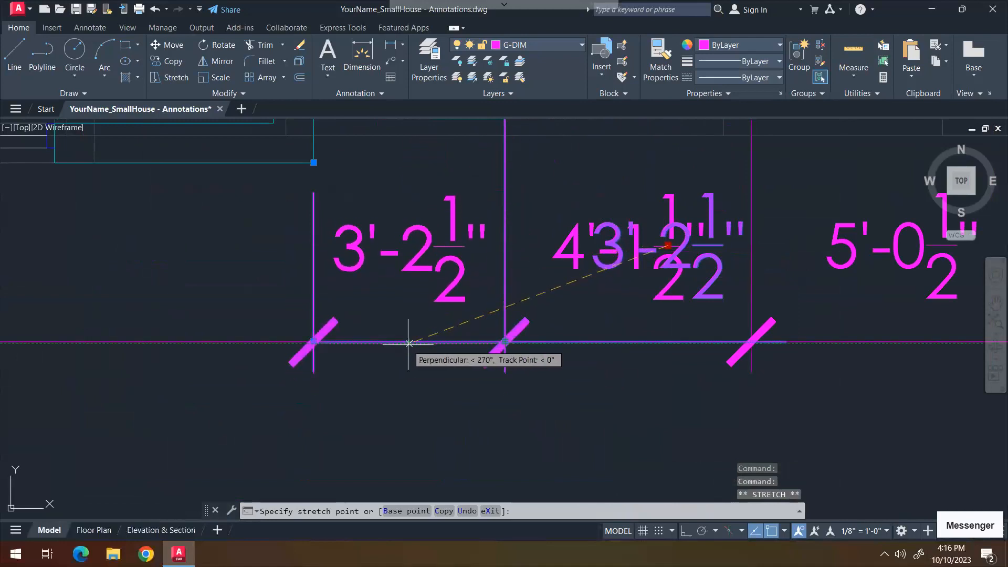
left_click(409, 343)
mouse_move(409, 342)
key("Escape")
key("Escape")
- Try moving the text of the dimension between the dining room corner and recessed window outside its extension lines, over the dining room side
scroll(453, 290, "down", 4)
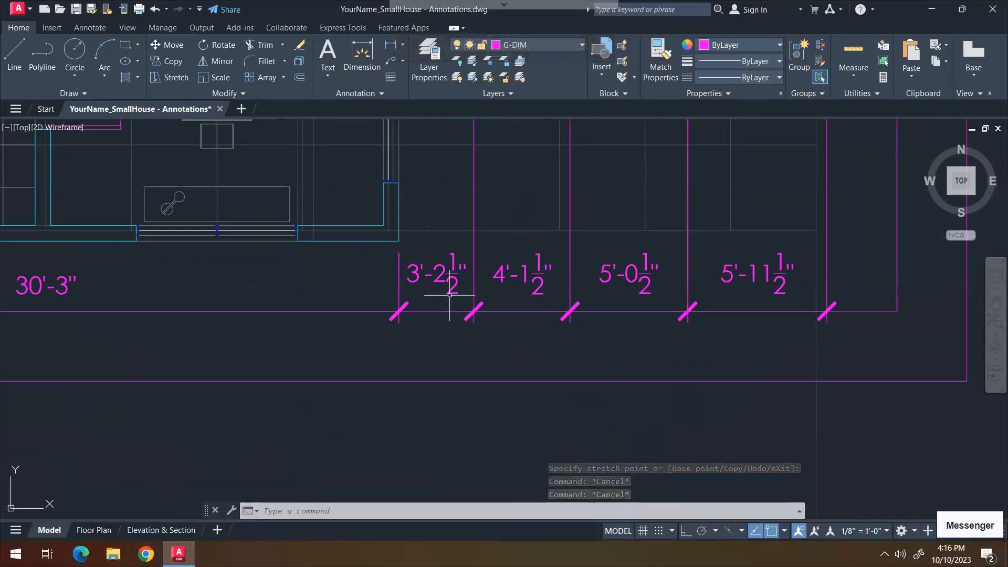
mouse_move(446, 293)
middle_mouse_down()
mouse_move(457, 338)
mouse_move(485, 364)
middle_mouse_up()
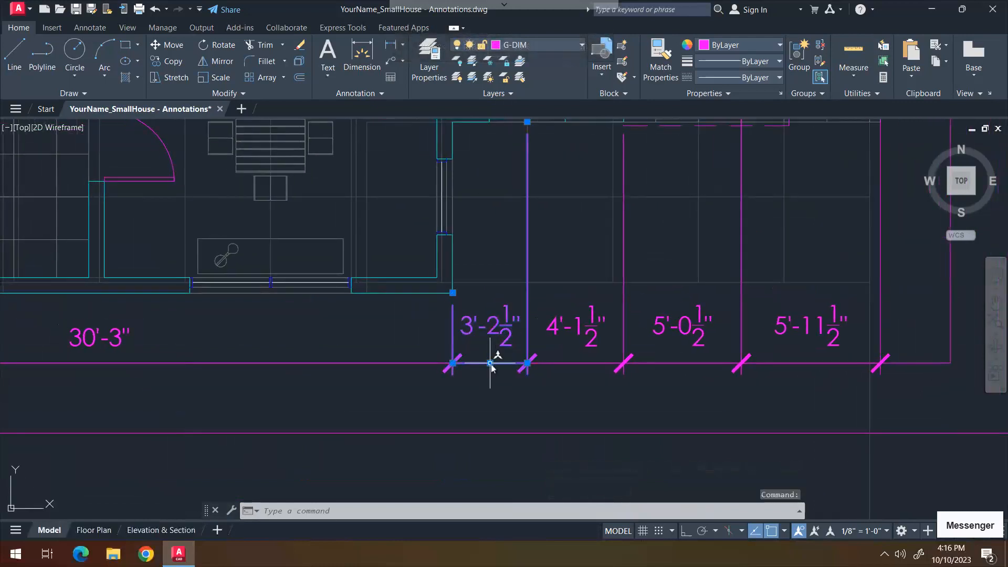
left_click(490, 362)
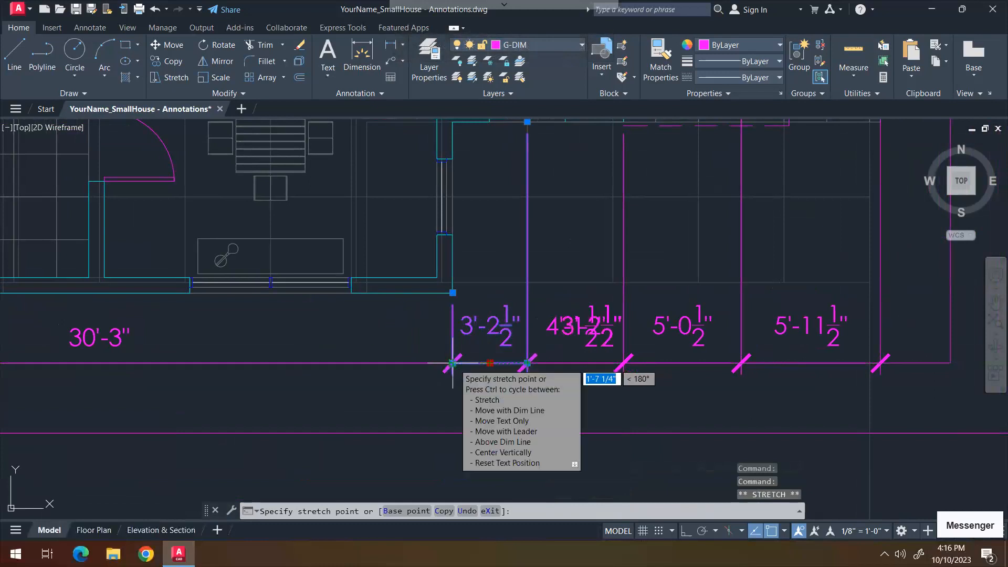
key("Escape")
key("Escape")
scroll(428, 342, "up", 4)
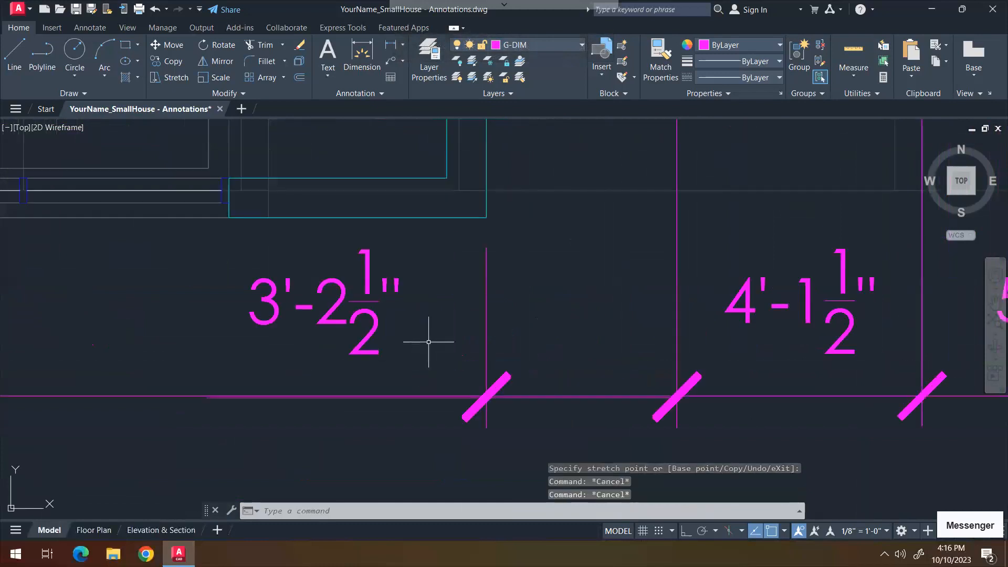
- Draw an L-shaped leader line from the displaced dimension text to the dimension line between the dining room corner and recessed window
type("l")
key("Return")
left_click(409, 315)
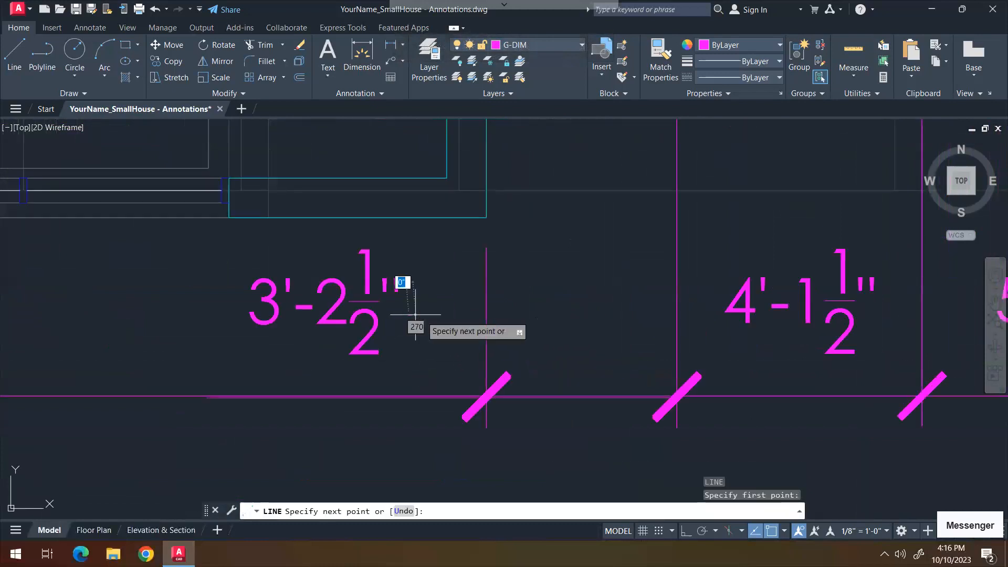
left_click(568, 315)
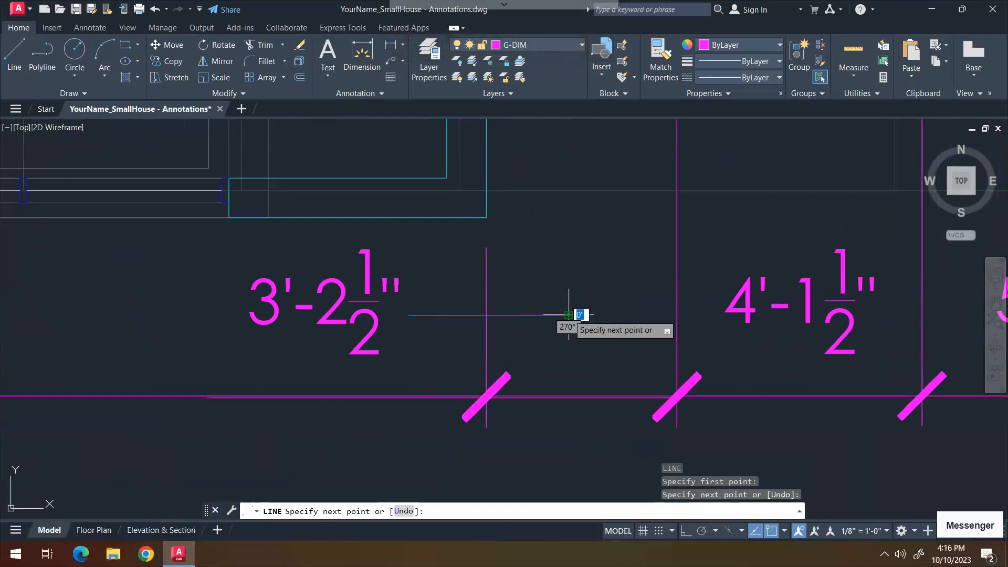
left_click(568, 396)
key("Return")
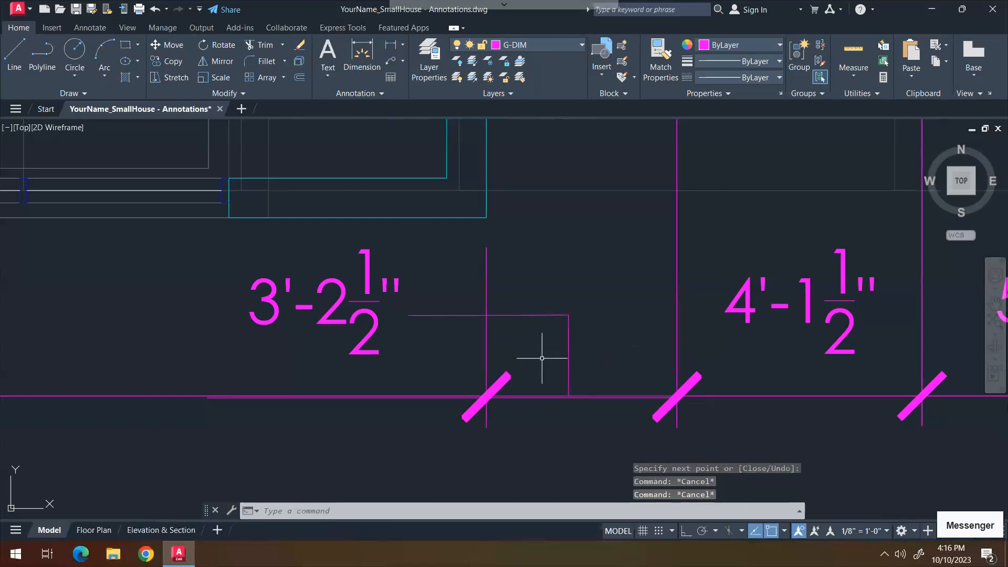
- Undo the leader lines and the text move on the dimension beside the dining room corner
left_click(564, 315)
left_click(572, 334)
key("Escape")
key("ctrl+z")
scroll(570, 335, "down", 4)
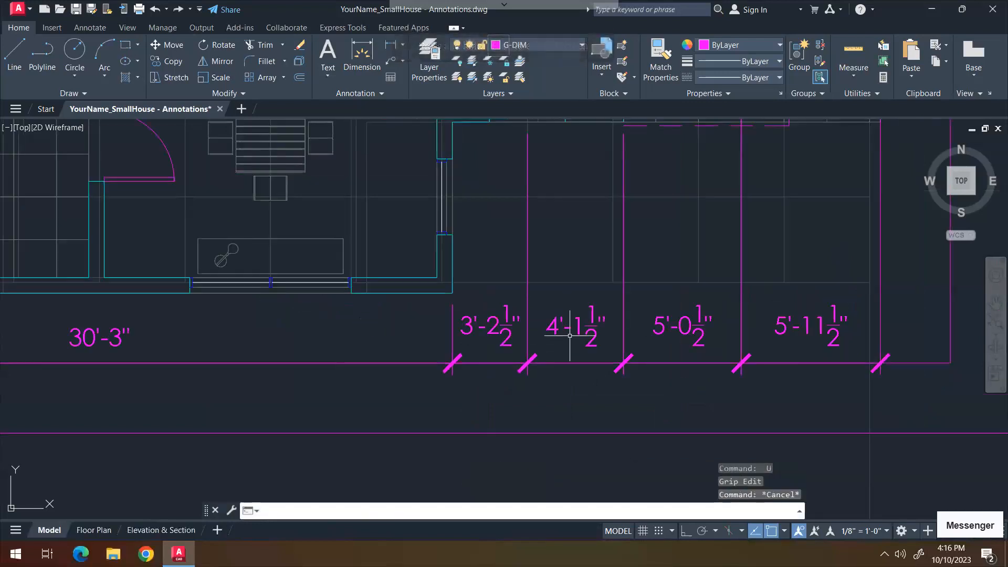
key("Escape")
- Add a vertical linear dimension from the dining room's lower-right outer corner to its side window's midpoint, with its line on the inner guide rectangle
scroll(569, 335, "down", 4)
middle_click_drag(640, 321, 578, 364)
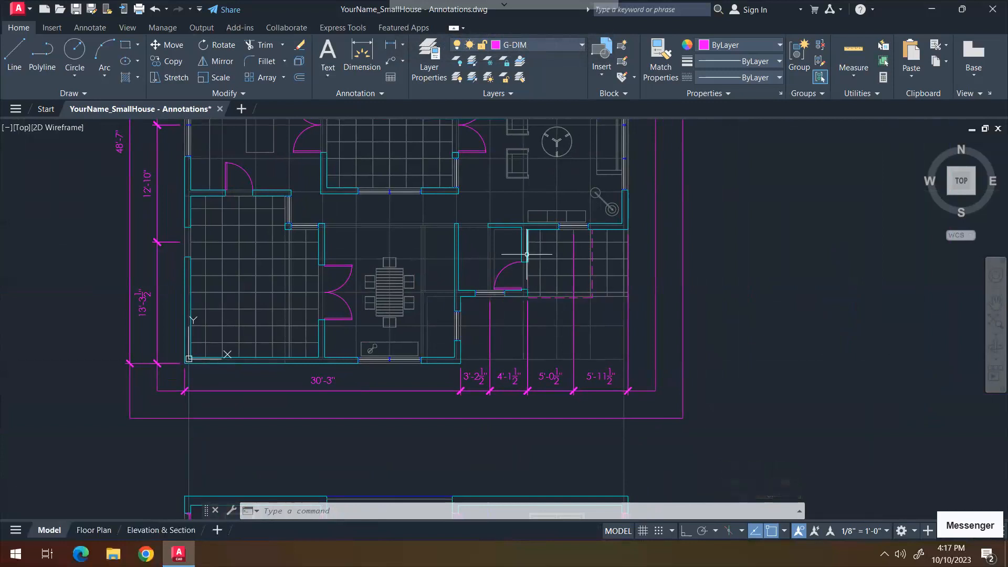
scroll(518, 330, "down", 5)
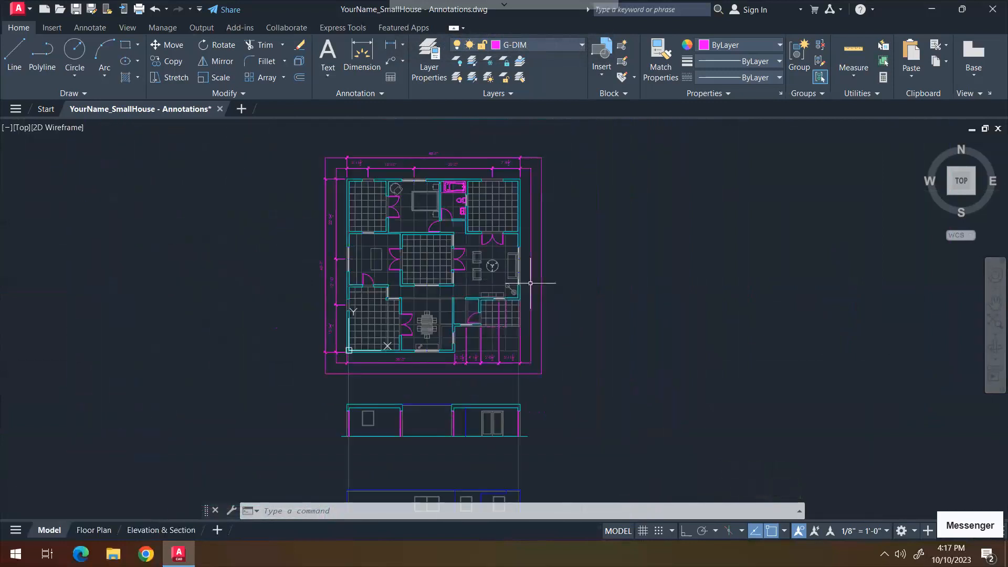
scroll(520, 365, "up", 4)
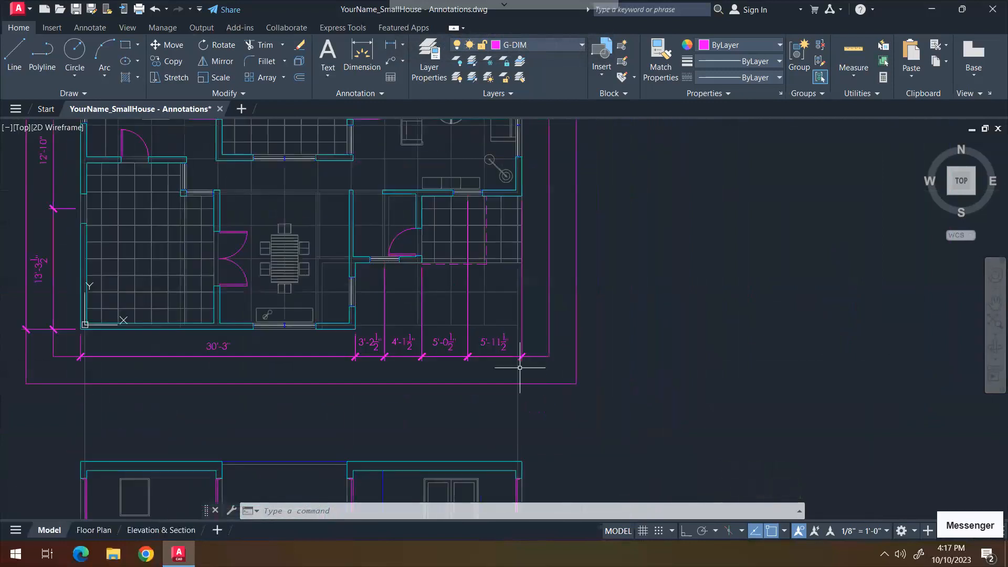
key("Escape")
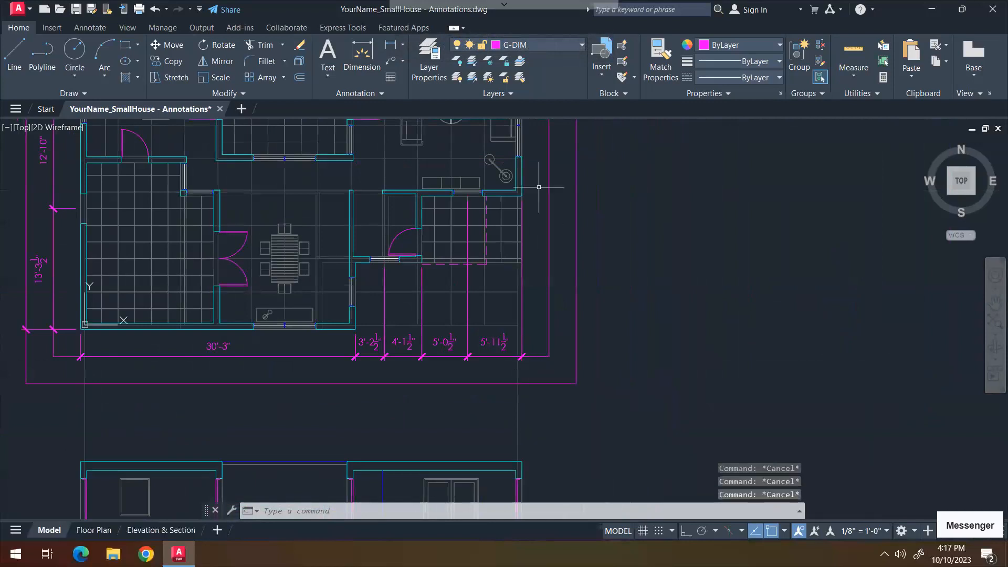
left_click(402, 45)
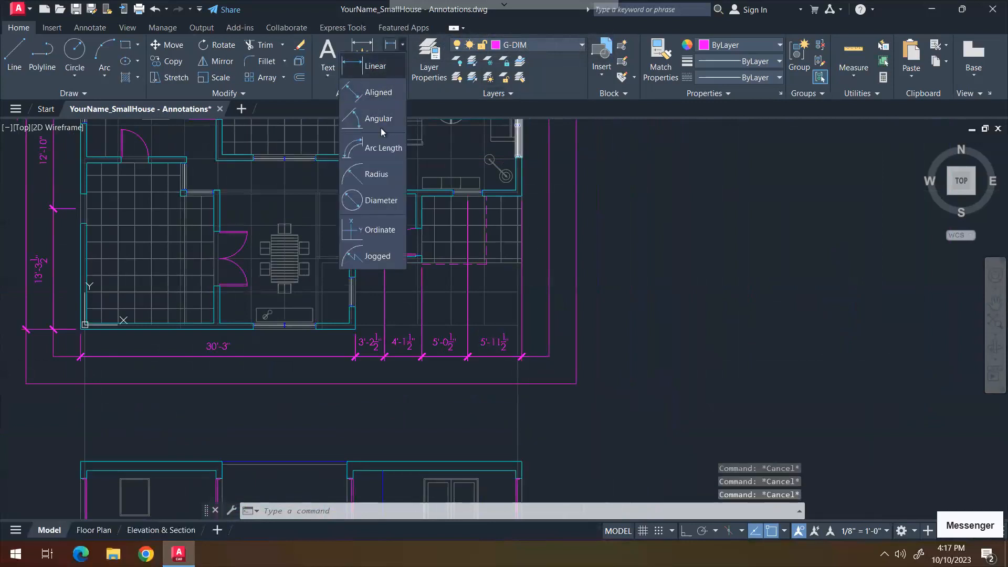
left_click(375, 65)
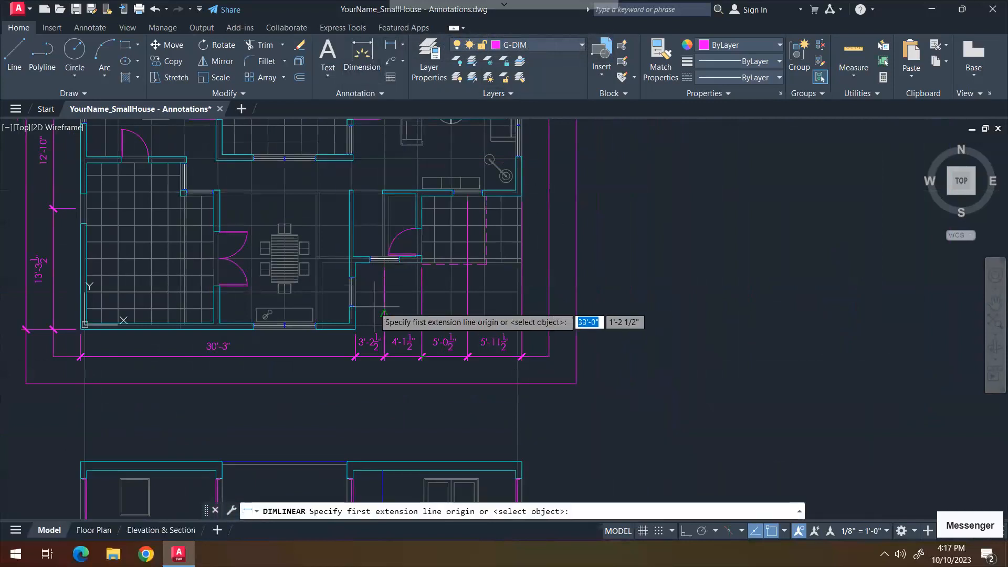
left_click(356, 329)
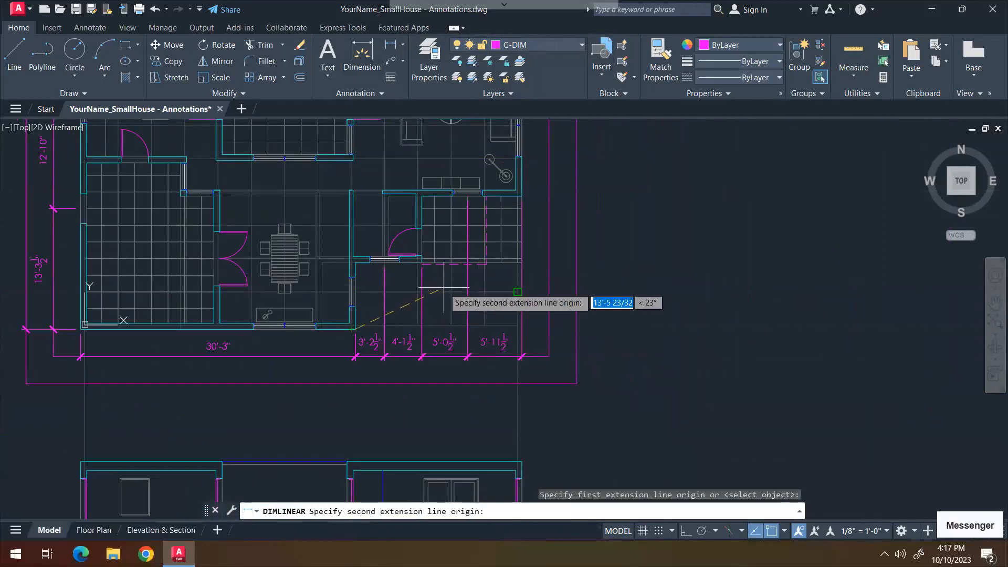
scroll(356, 306, "up", 4)
left_click(352, 268)
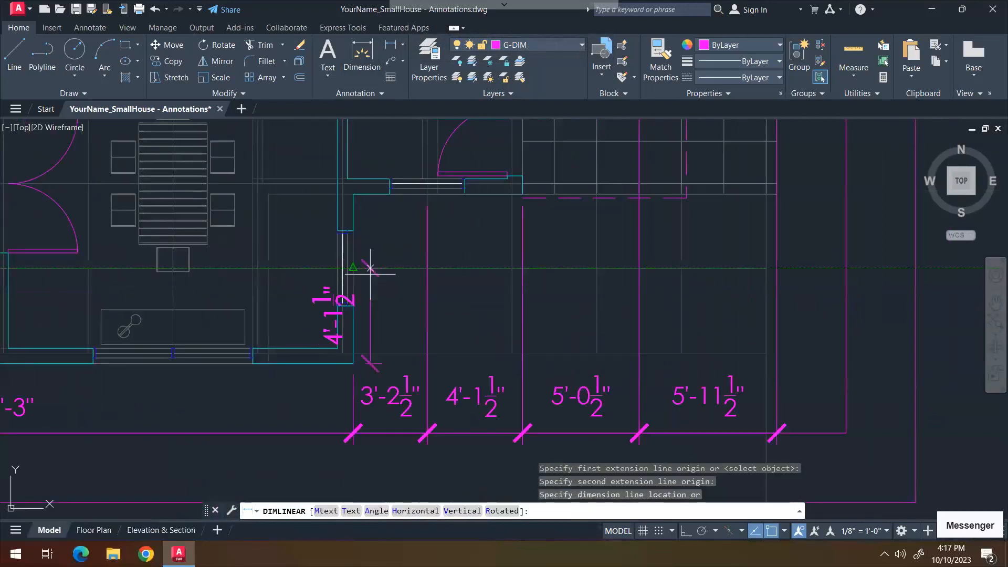
left_click(846, 279)
- Add a vertical linear dimension from the dining room side window's midpoint to the recessed inside wall corner, with its line on the inner guide rectangle
middle_click_drag(745, 280, 559, 363)
key("Return")
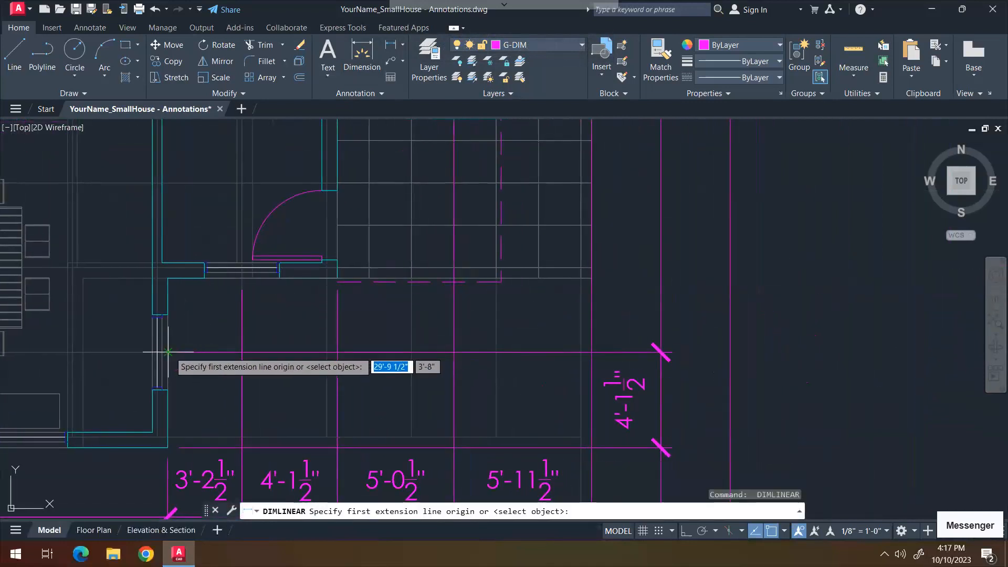
key("Return")
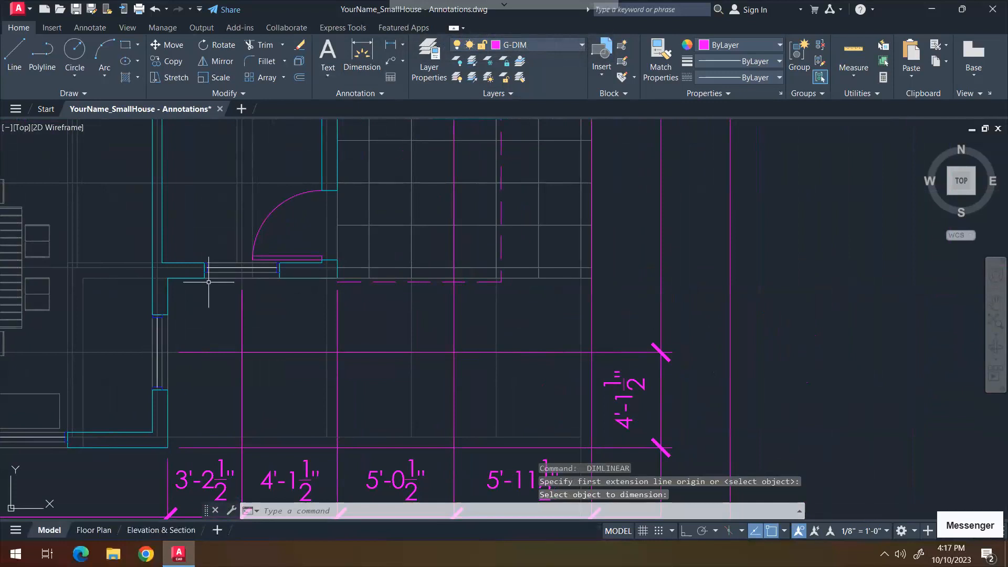
left_click(391, 48)
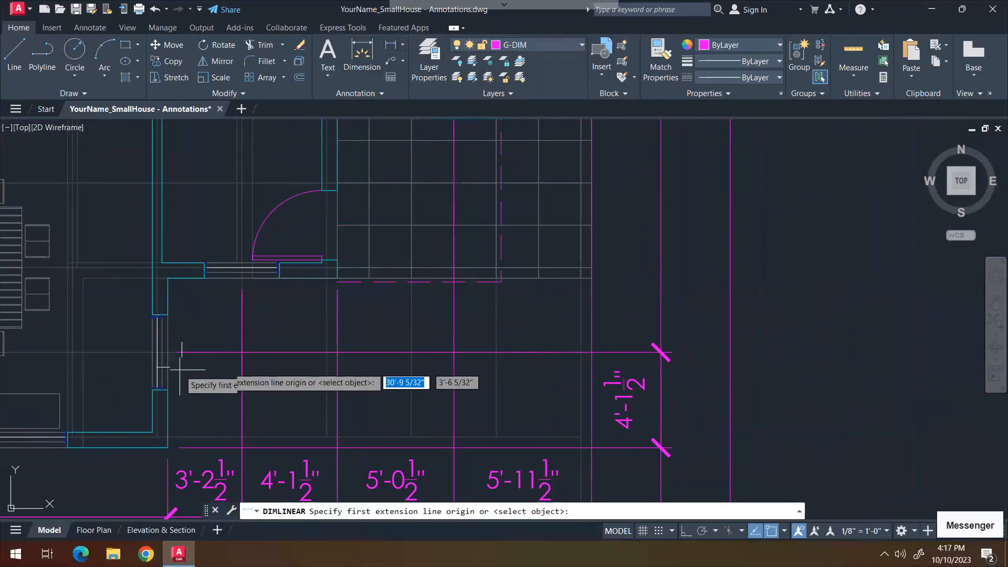
left_click(168, 352)
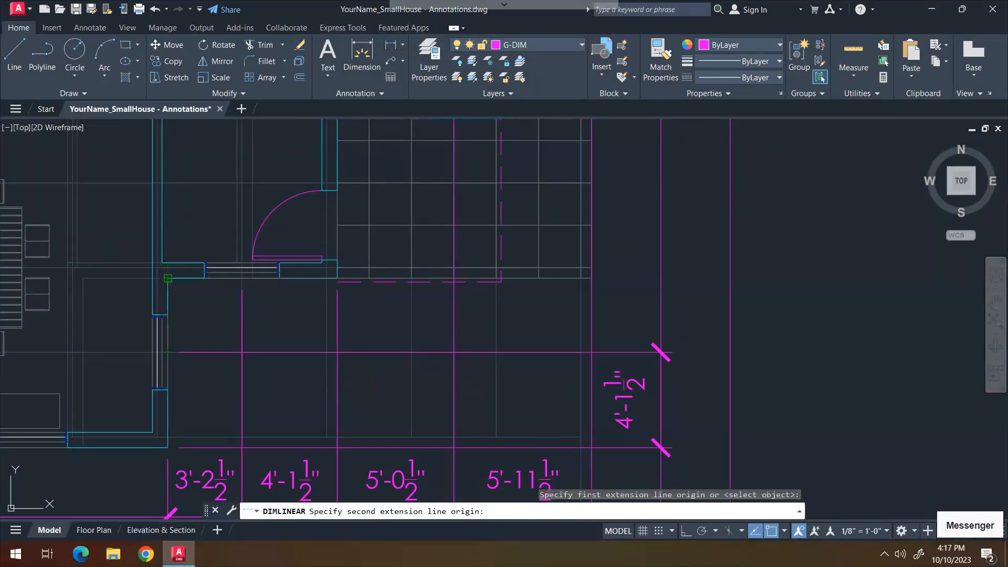
left_click(167, 278)
left_click(660, 286)
middle_click_drag(660, 287, 514, 351)
- Move the upper extension line origin of the side window dimension from the recessed inside corner to the entry's outer corner at the porch
scroll(514, 351, "down", 5)
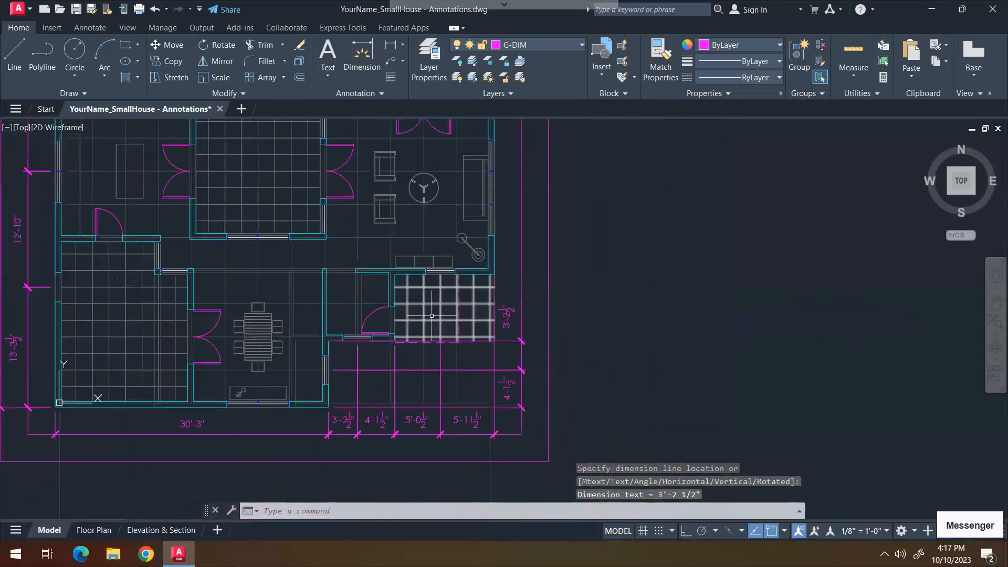
scroll(427, 333, "up", 5)
key("Return")
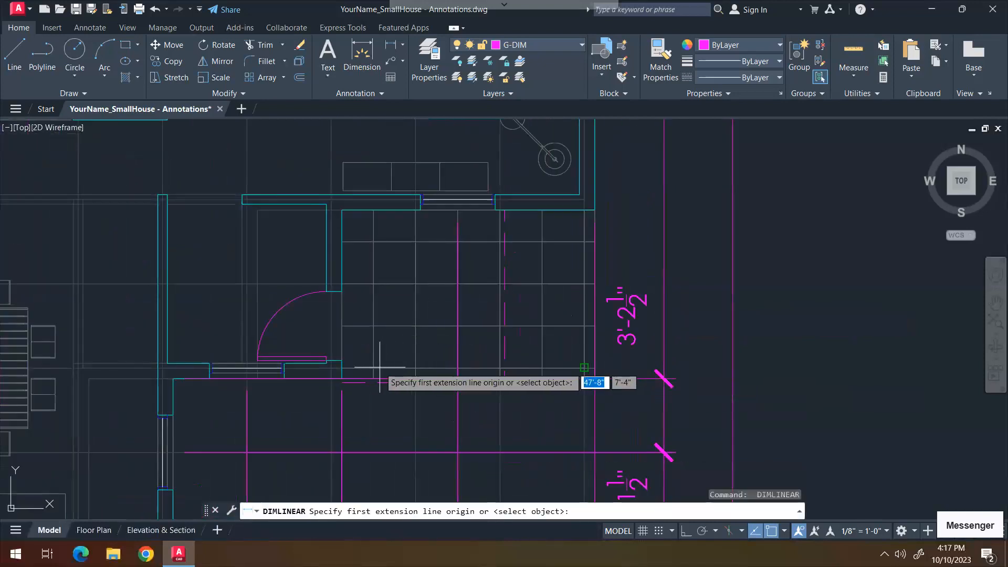
key("Escape")
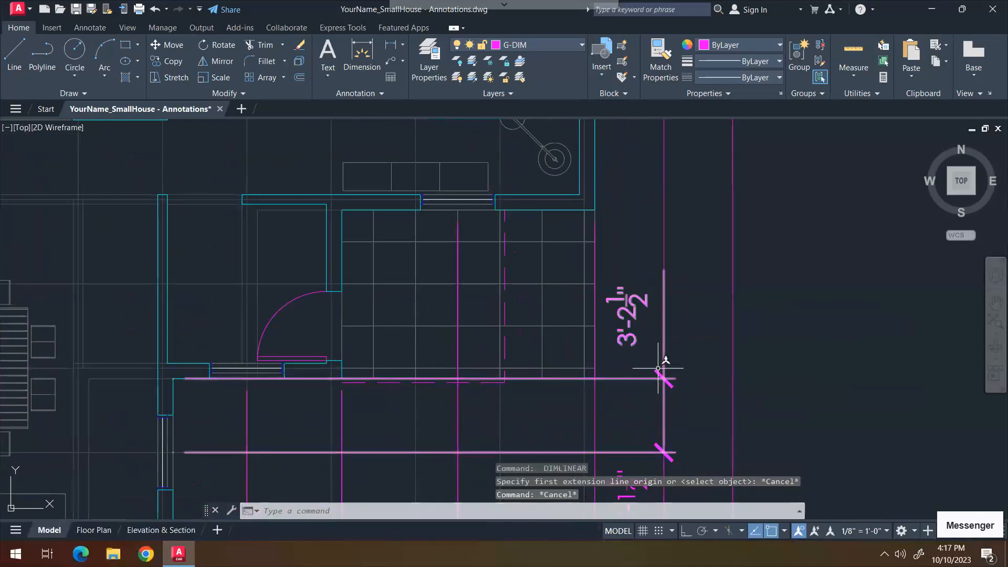
left_click(656, 373)
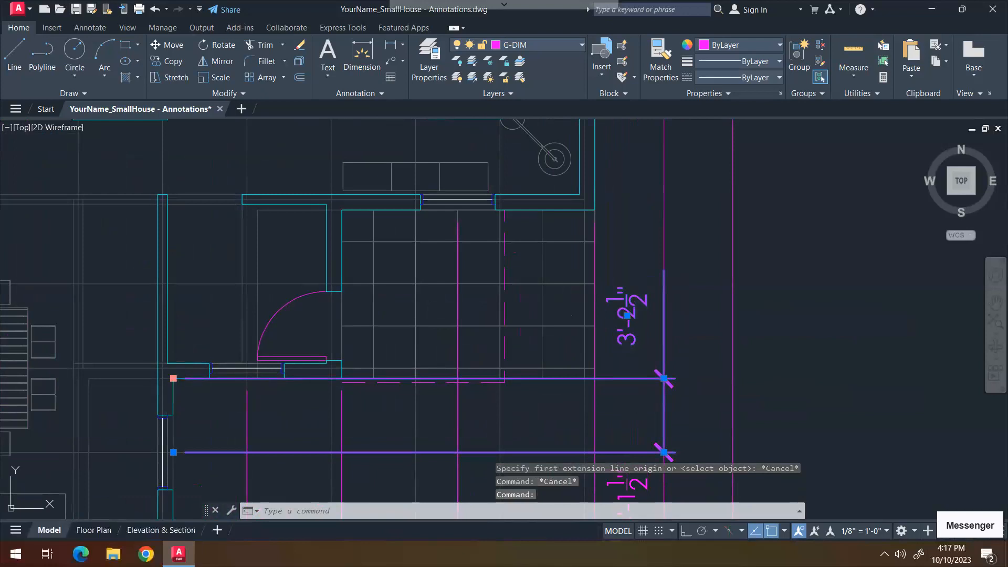
left_click(173, 377)
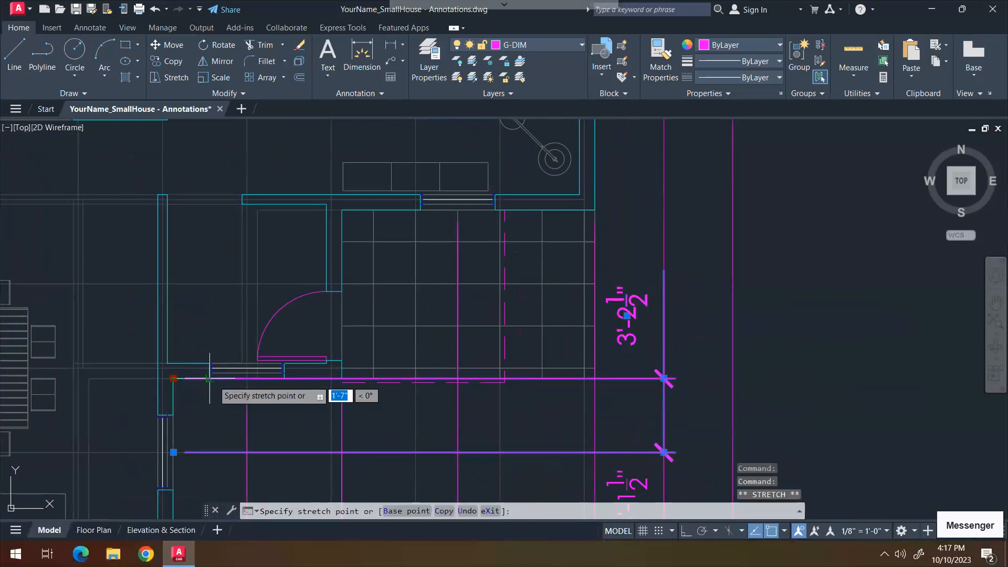
left_click(342, 382)
key("Escape")
key("Escape")
scroll(352, 387, "up", 2)
scroll(349, 372, "up", 3)
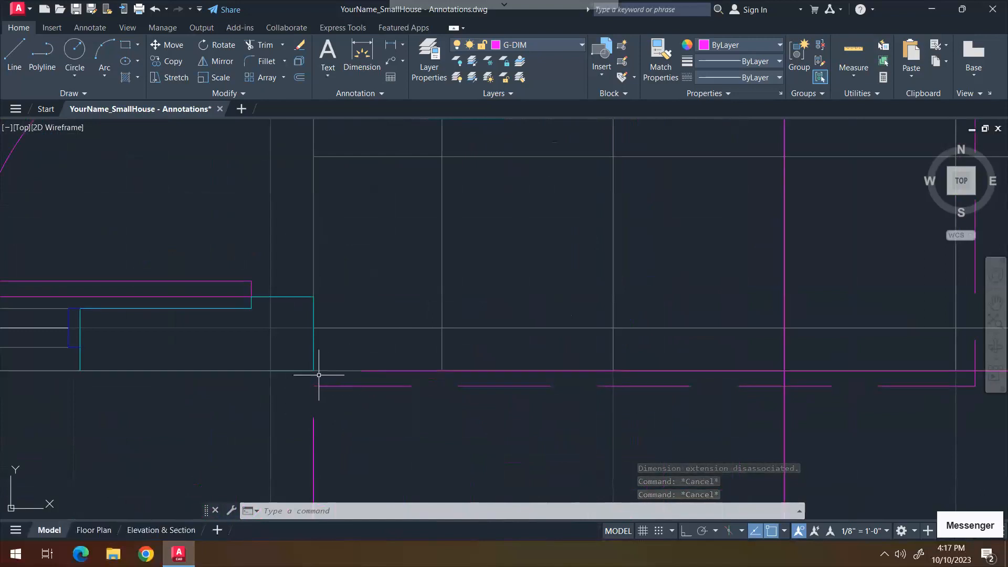
- Add a vertical linear dimension from the entry's outer corner to the entry door opening's midpoint, with its line on the inner guide rectangle
scroll(315, 371, "down", 4)
key("Escape")
scroll(330, 366, "up", 2)
key("space")
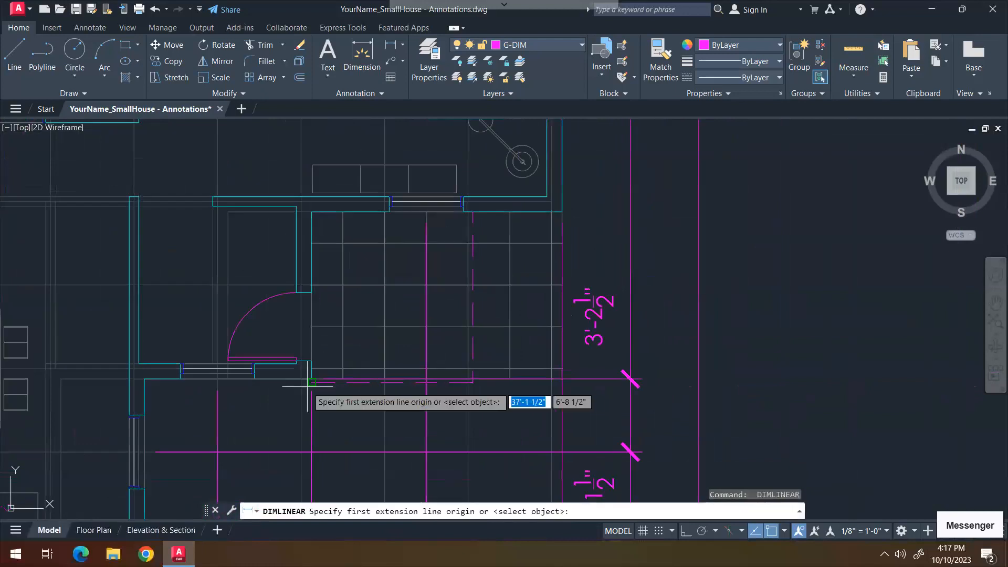
left_click(312, 379)
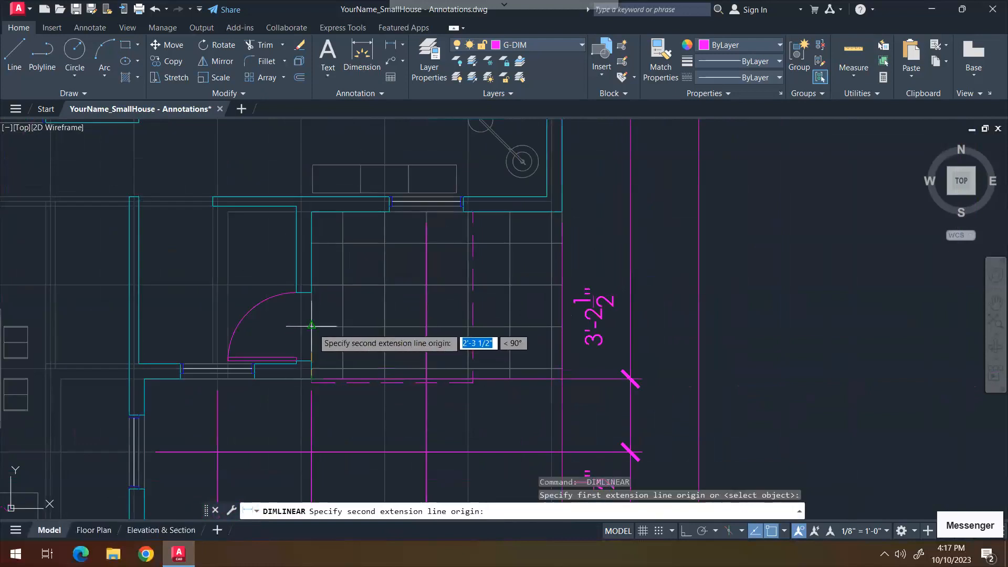
left_click(313, 326)
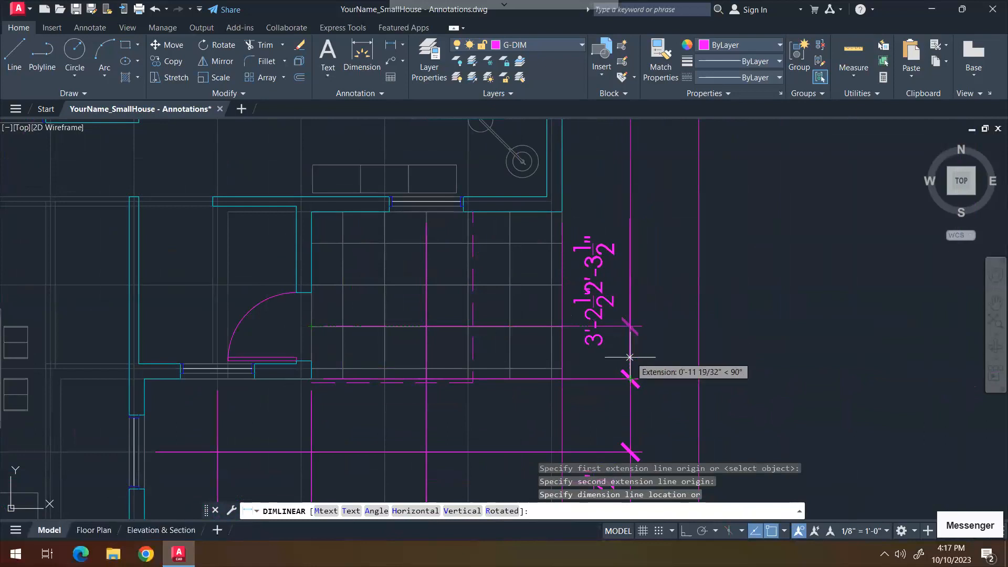
scroll(631, 318, "up", 6)
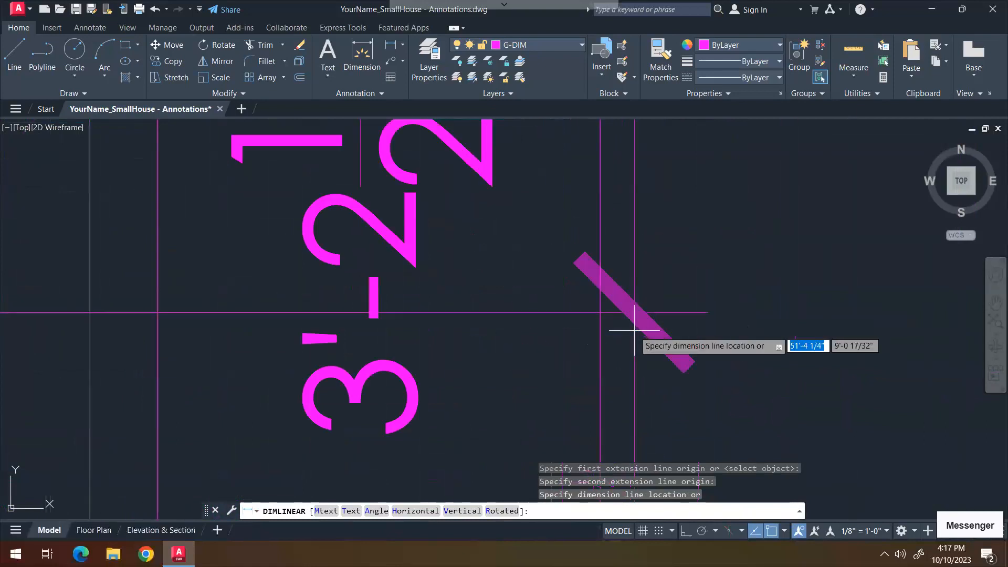
left_click(599, 314)
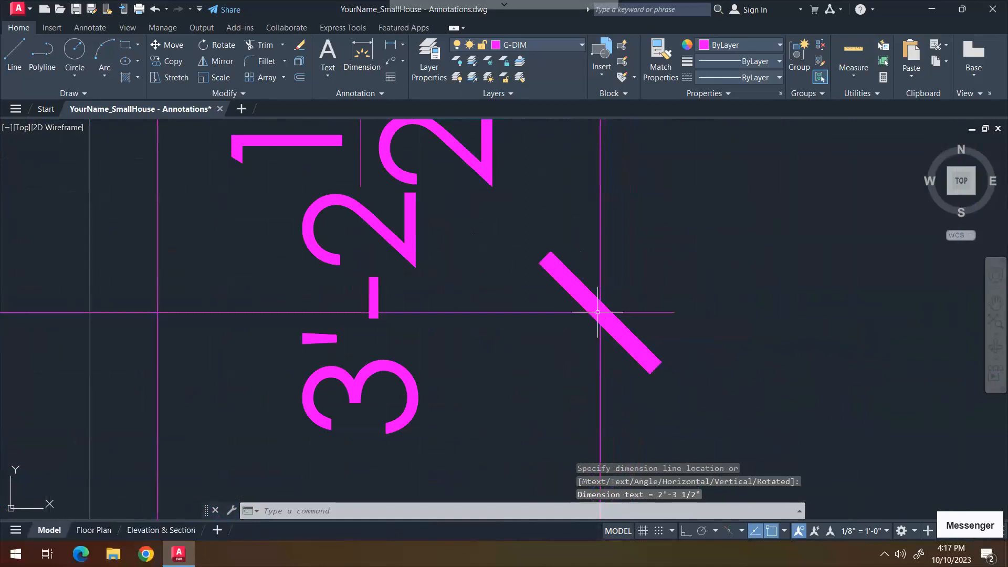
- Add a vertical linear dimension from the entry door opening's midpoint to the porch's inner corner at the living room wall, on the inner guide rectangle
scroll(589, 318, "down", 7)
scroll(567, 308, "up", 4)
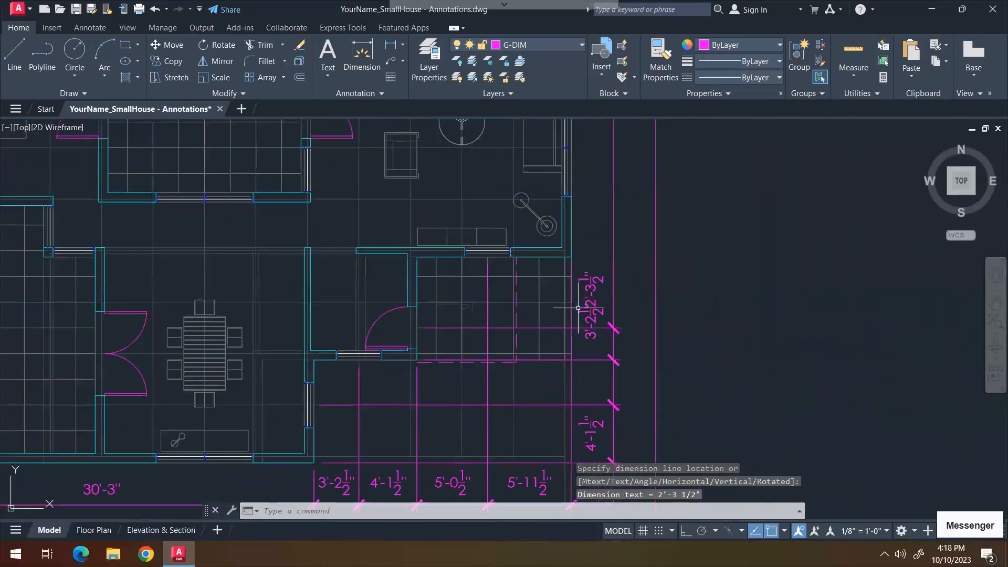
key("Return")
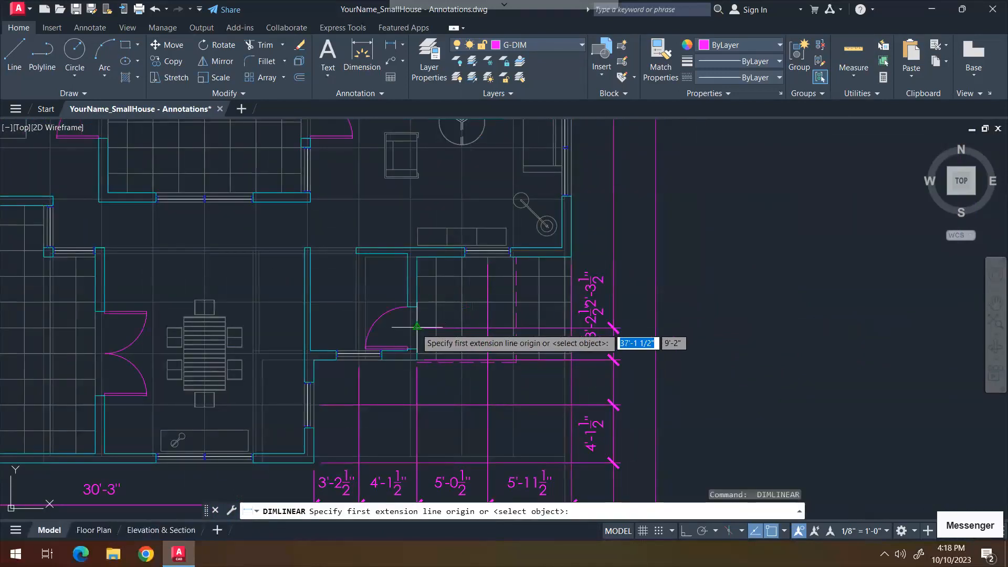
left_click(417, 329)
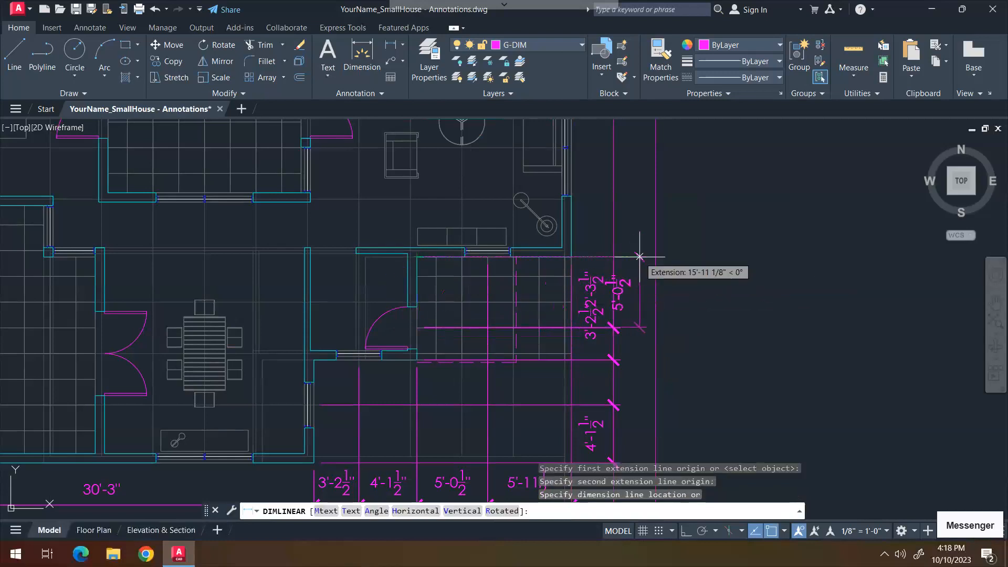
left_click(612, 264)
middle_click_drag(569, 335, 503, 441)
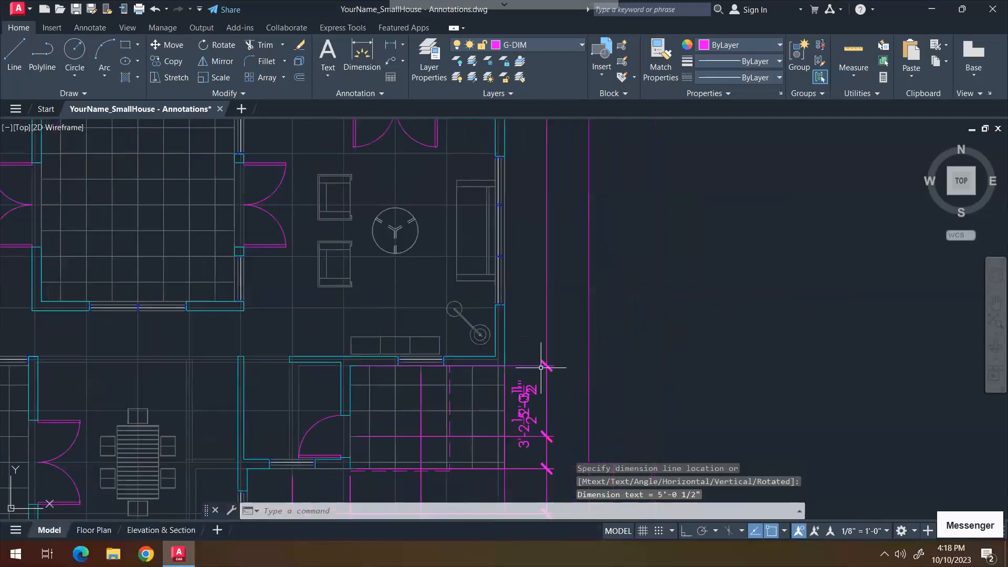
- Move the upper extension line origin of the porch's northern vertical dimension from the inner corner to the living room's outer wall corner
key("Escape")
key("Escape")
left_click(524, 366)
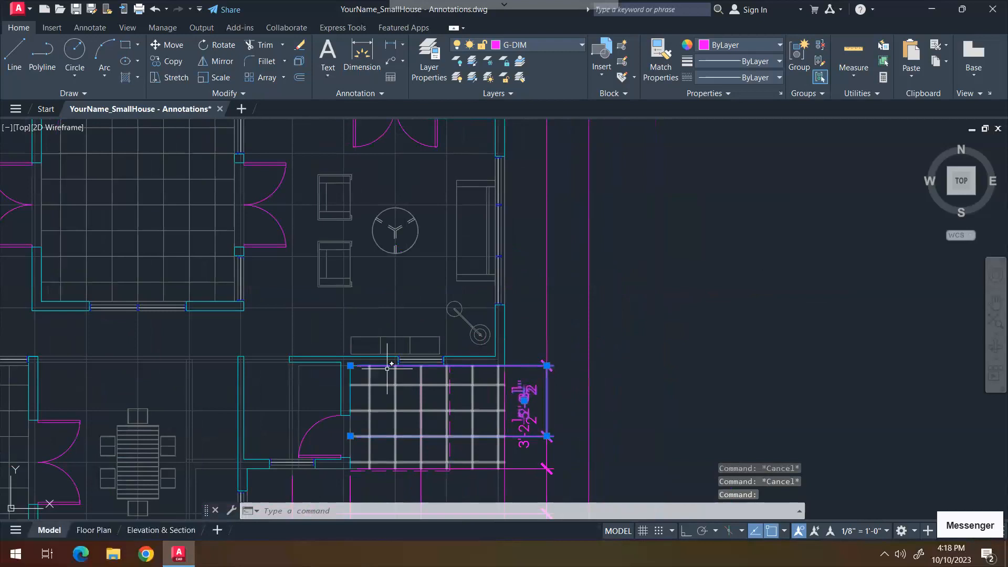
left_click(351, 365)
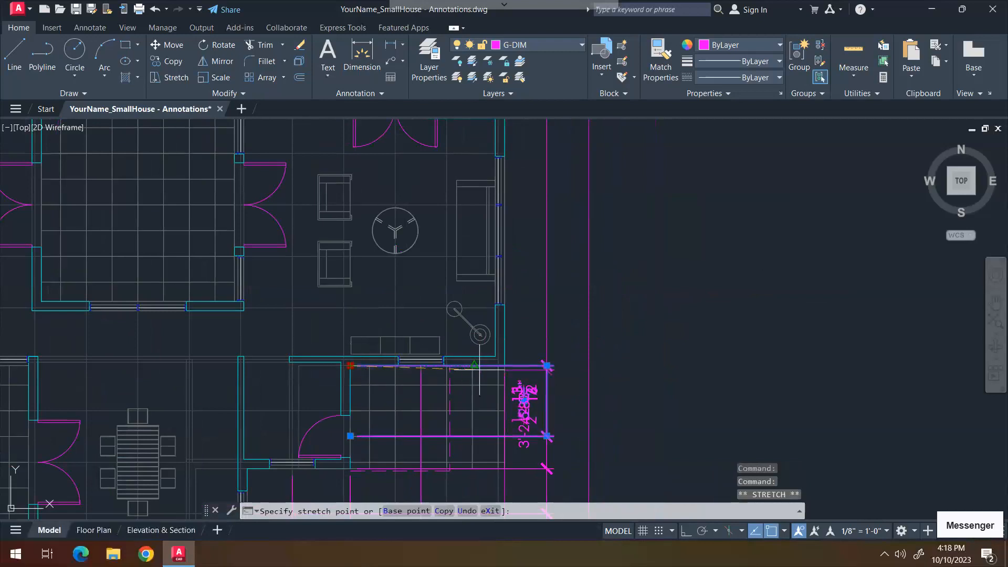
left_click(513, 371)
scroll(515, 382, "up", 4)
scroll(515, 382, "up", 4)
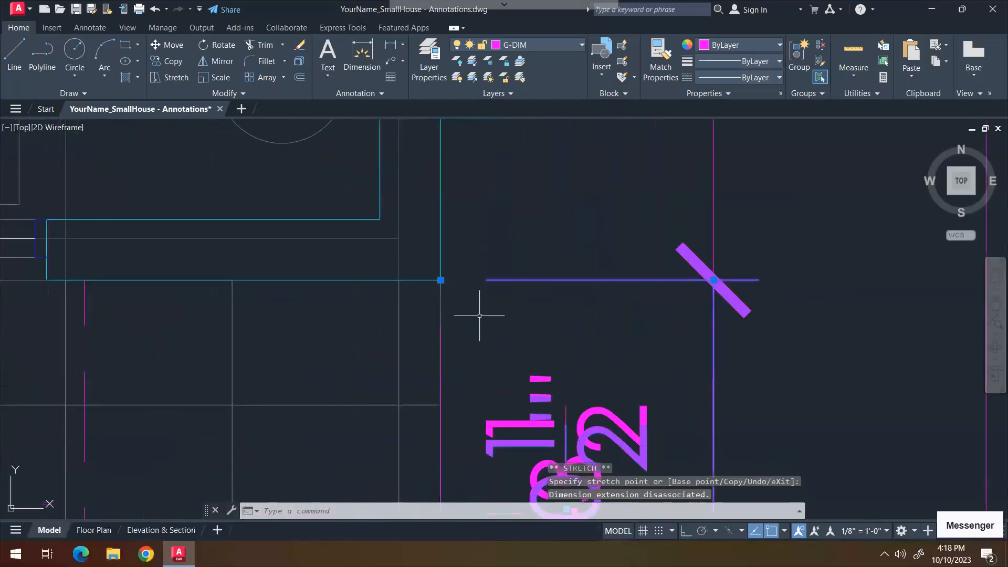
key("Escape")
key("Escape")
scroll(468, 296, "down", 4)
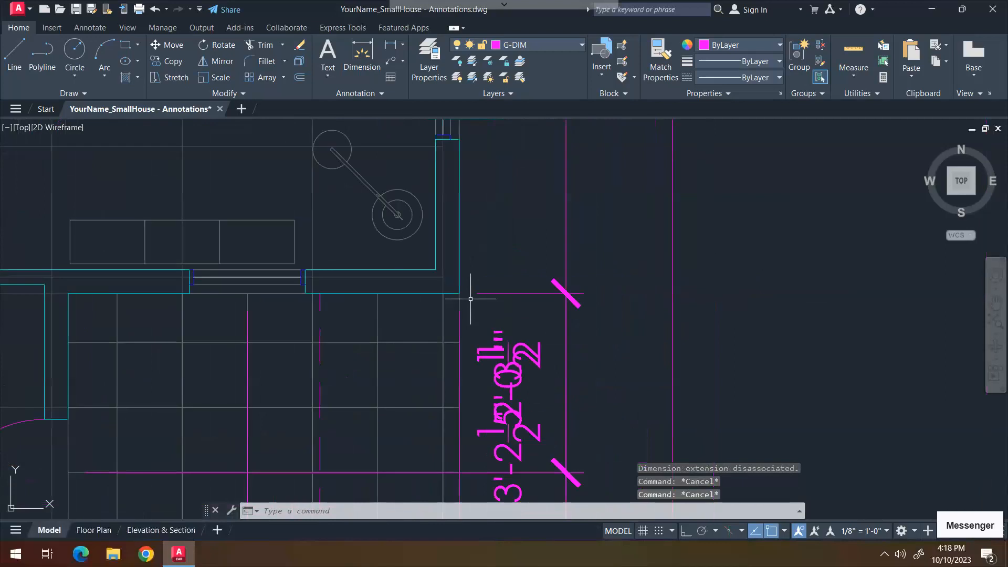
scroll(470, 299, "up", 4)
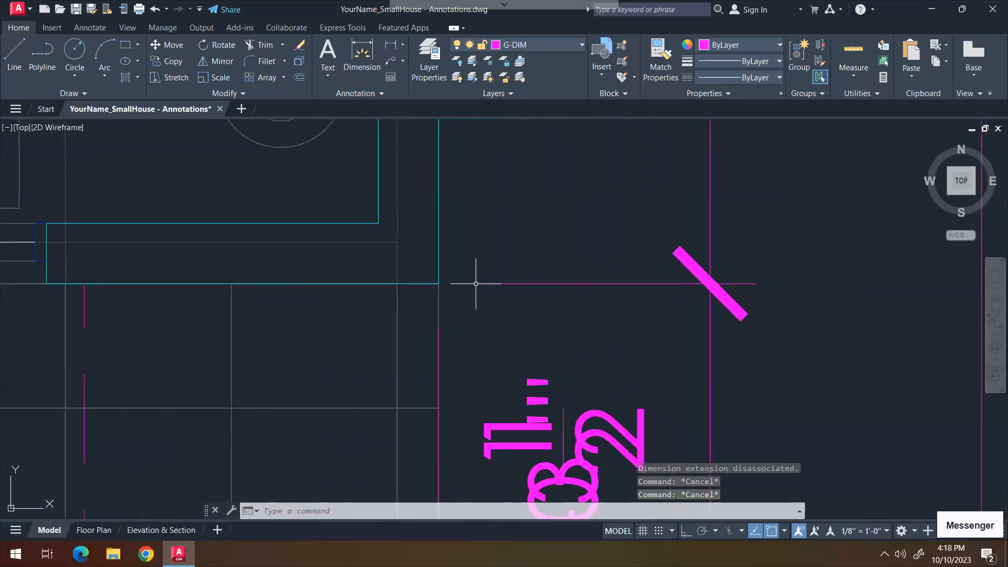
scroll(474, 286, "down", 3)
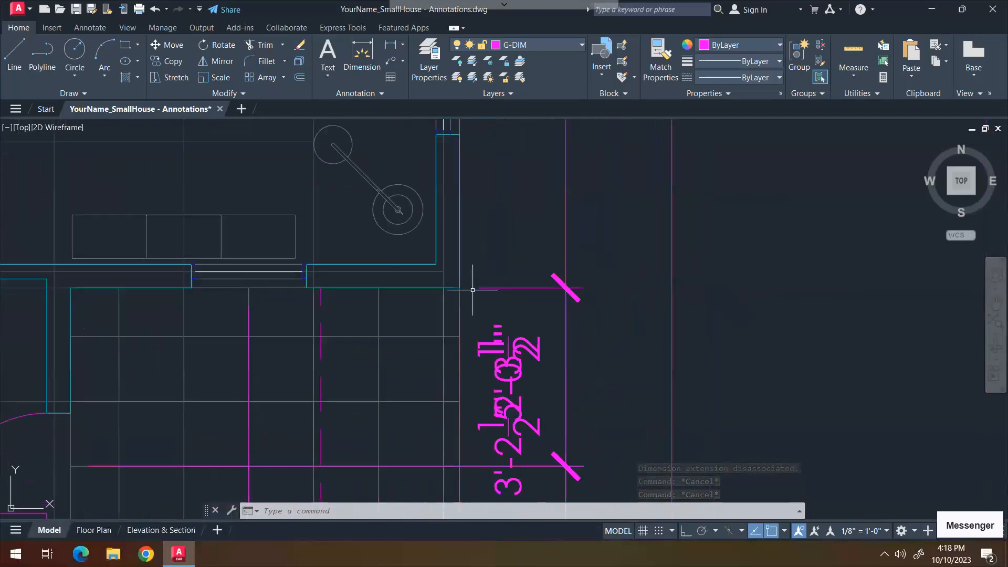
- Add a vertical linear dimension from the living room's outer corner to the side window's midpoint, with its line on the inner guide rectangle
scroll(473, 287, "down", 4)
middle_click_drag(473, 274, 459, 336)
scroll(458, 335, "up", 6)
key("space")
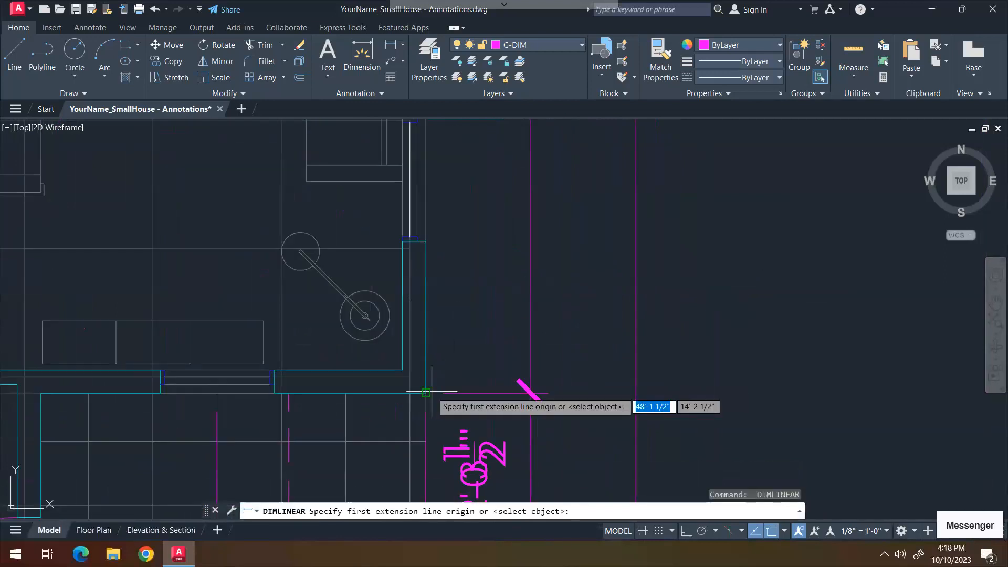
left_click(432, 391)
middle_click_drag(461, 202, 404, 280)
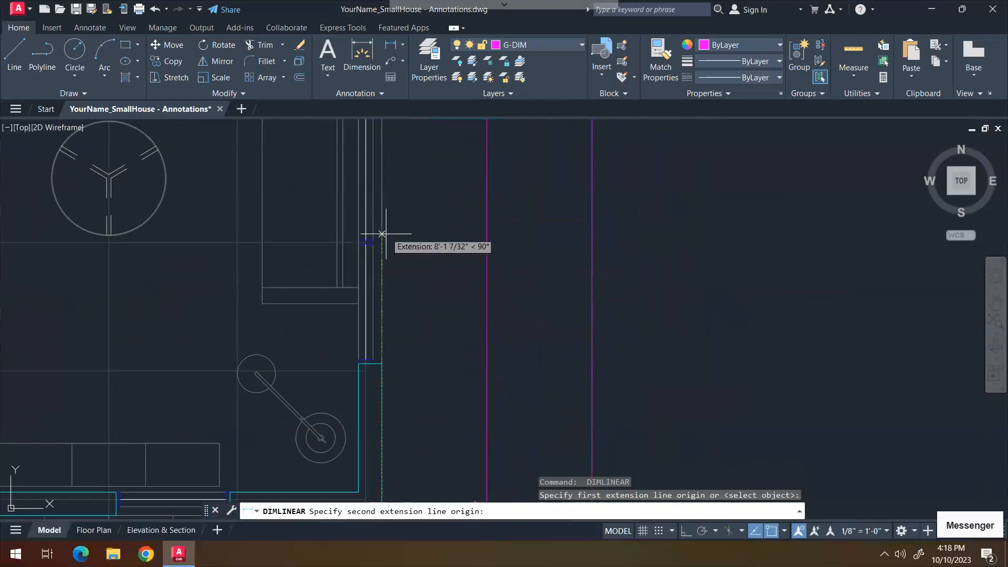
scroll(378, 225, "down", 2)
left_click(386, 203)
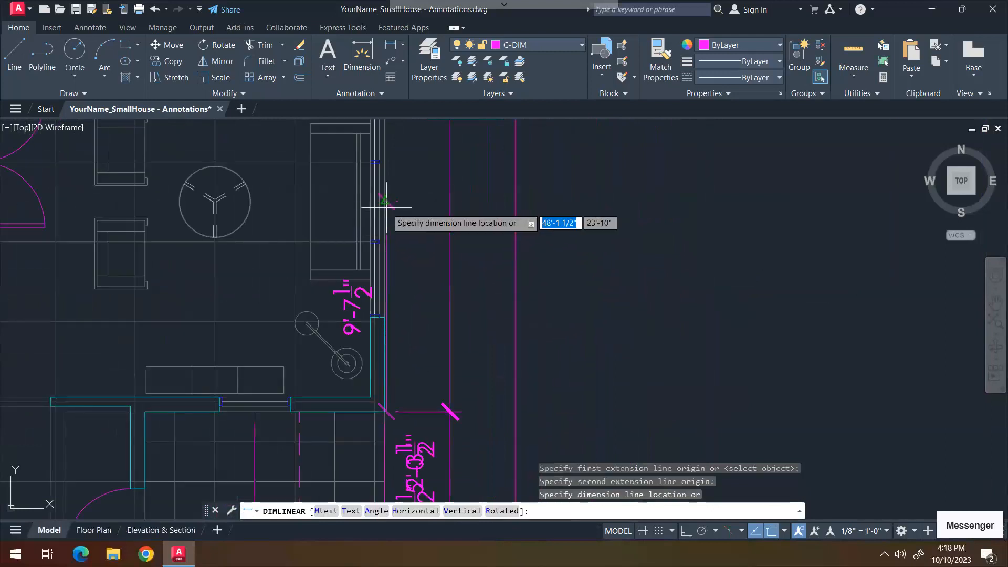
left_click(451, 209)
- Add a vertical linear dimension from the living room side window's midpoint to the house's northeast outer corner, with its line on the inner guide rectangle
scroll(423, 263, "down", 5)
scroll(389, 310, "up", 3)
key("Return")
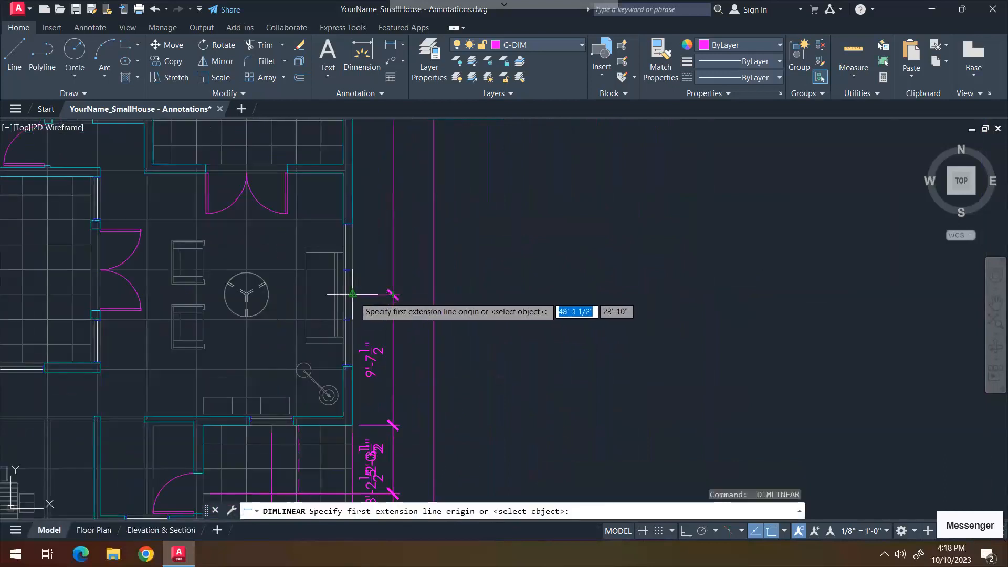
scroll(355, 295, "up", 2)
left_click(355, 295)
middle_click_drag(380, 264, 348, 353)
scroll(350, 345, "down", 5)
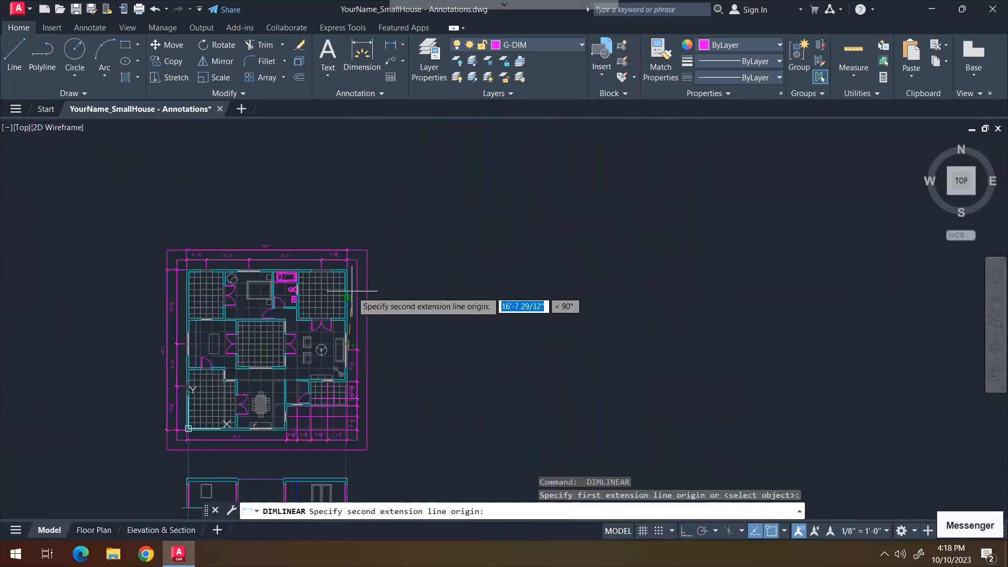
scroll(354, 286, "up", 4)
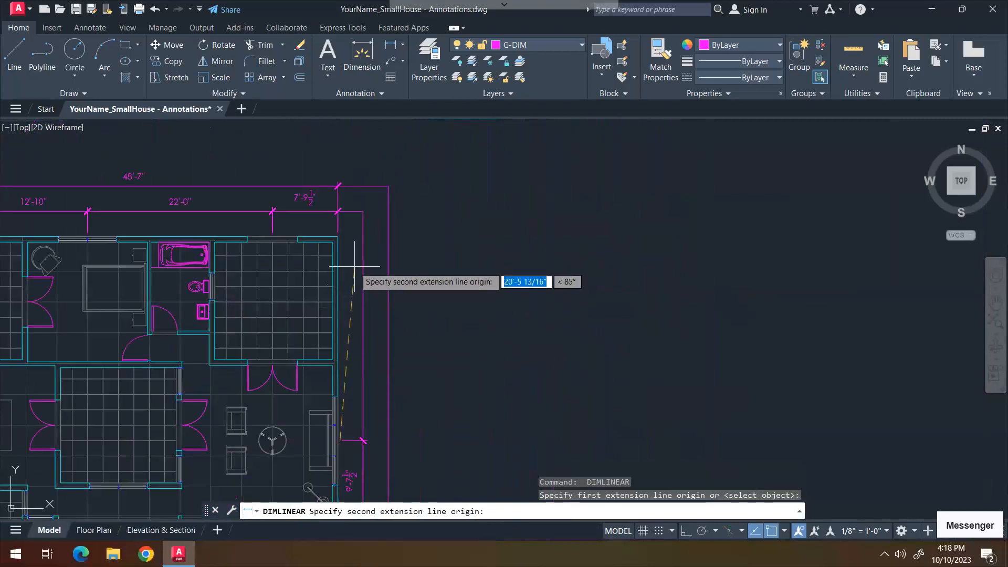
left_click(343, 227)
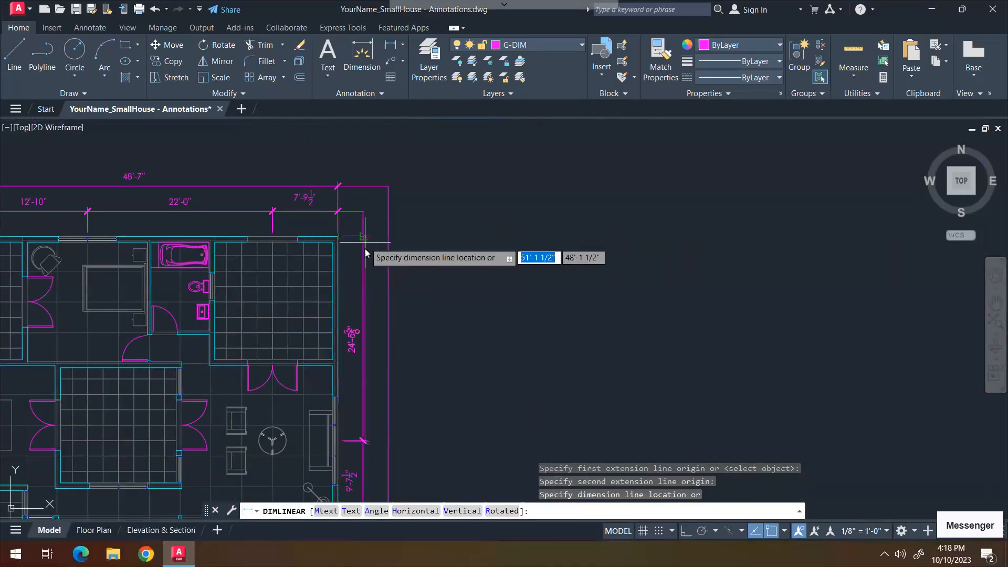
left_click(367, 251)
key("Escape")
key("Escape")
- Move the upper extension line origin of the northernmost east-side dimension exactly onto the house's northeast outer wall corner
scroll(351, 254, "up", 4)
middle_click_drag(355, 255, 383, 284)
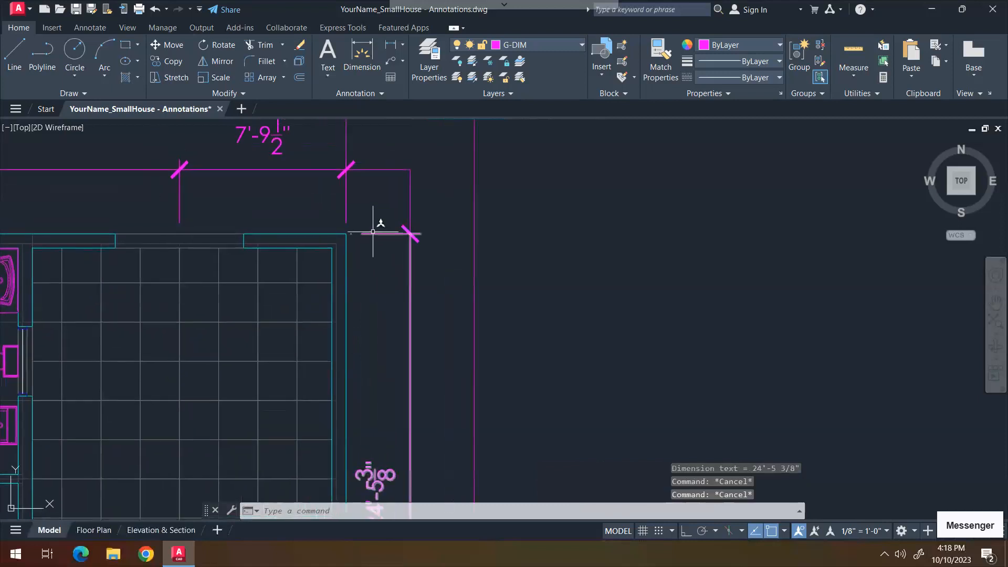
left_click(362, 231)
left_click(351, 227)
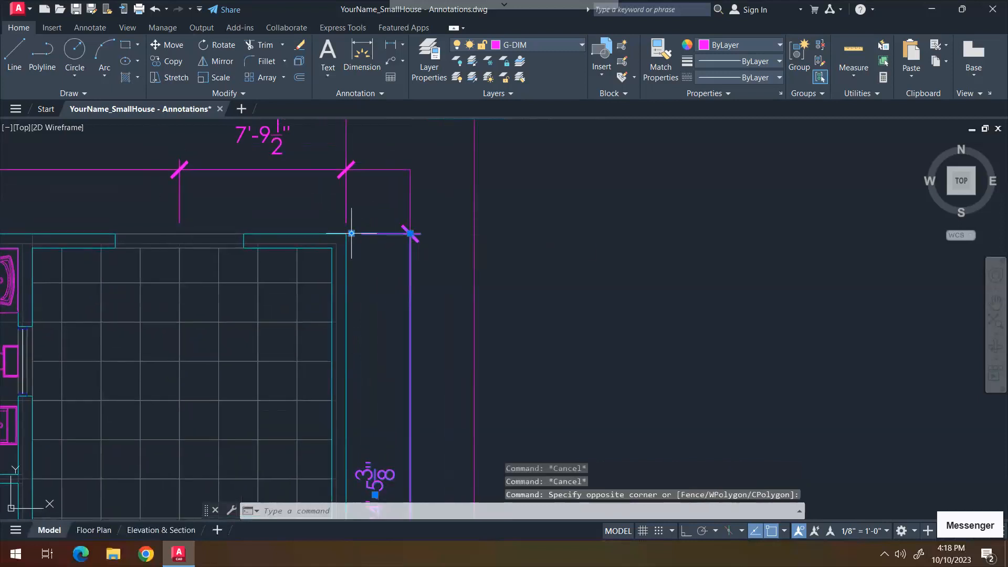
left_click(346, 233)
left_click(345, 233)
key("Escape")
key("Escape")
scroll(370, 254, "down", 4)
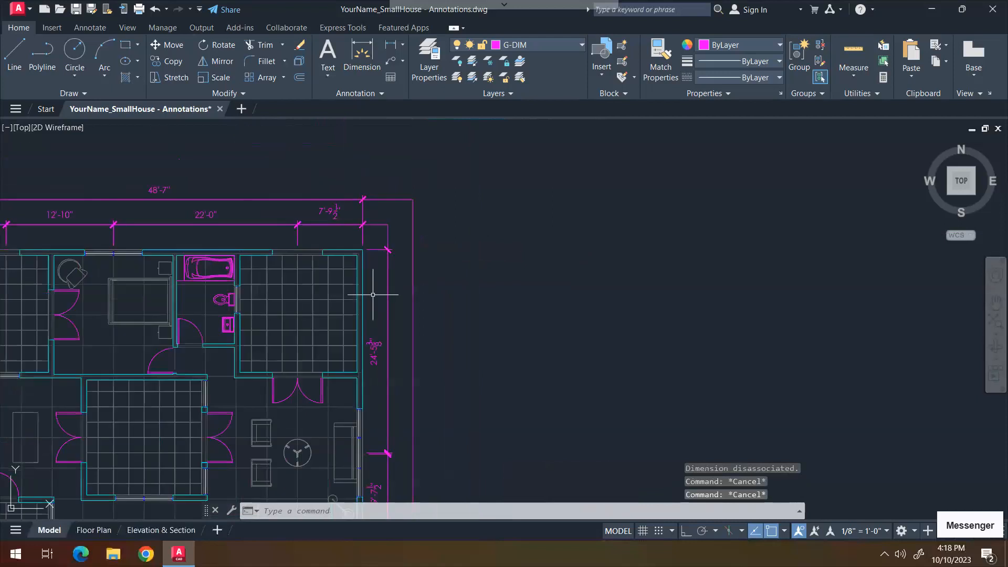
- Move the lower extension line origin of the northernmost east-side dimension exactly onto the living room side window's midpoint
middle_click_drag(378, 349, 381, 289)
scroll(386, 341, "up", 5)
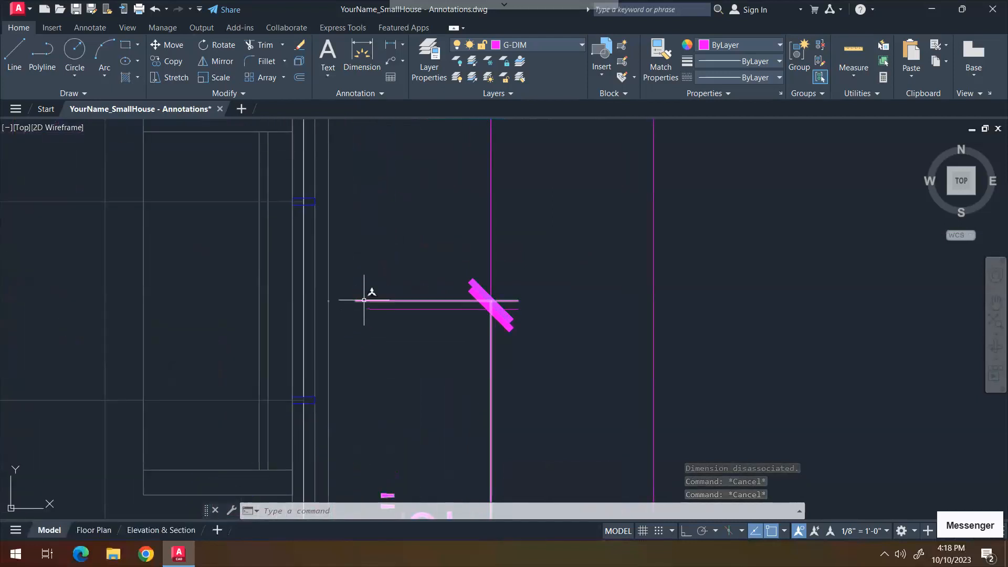
left_click(355, 302)
left_click(386, 311)
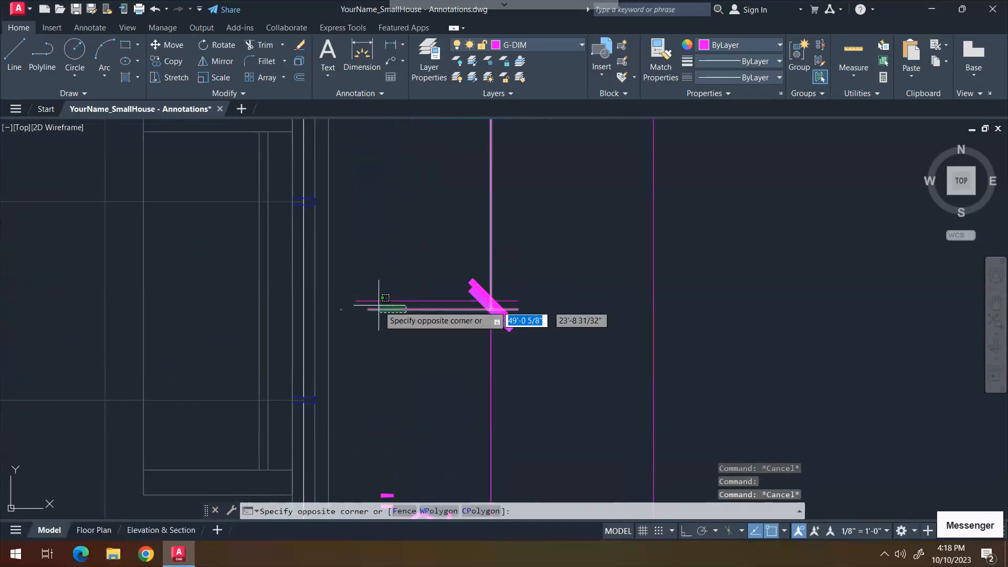
left_click(341, 310)
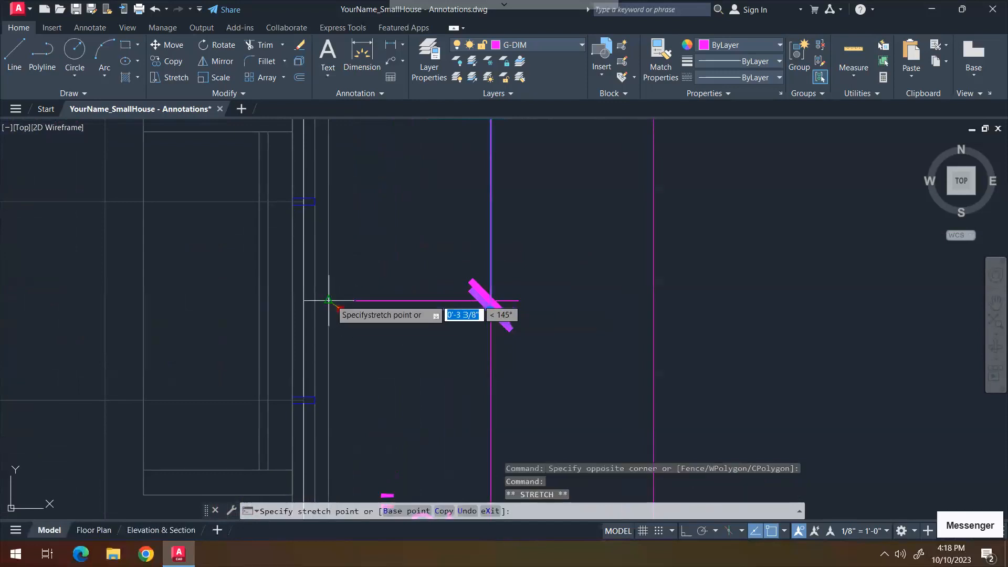
key("Escape")
key("Escape")
scroll(427, 315, "down", 5)
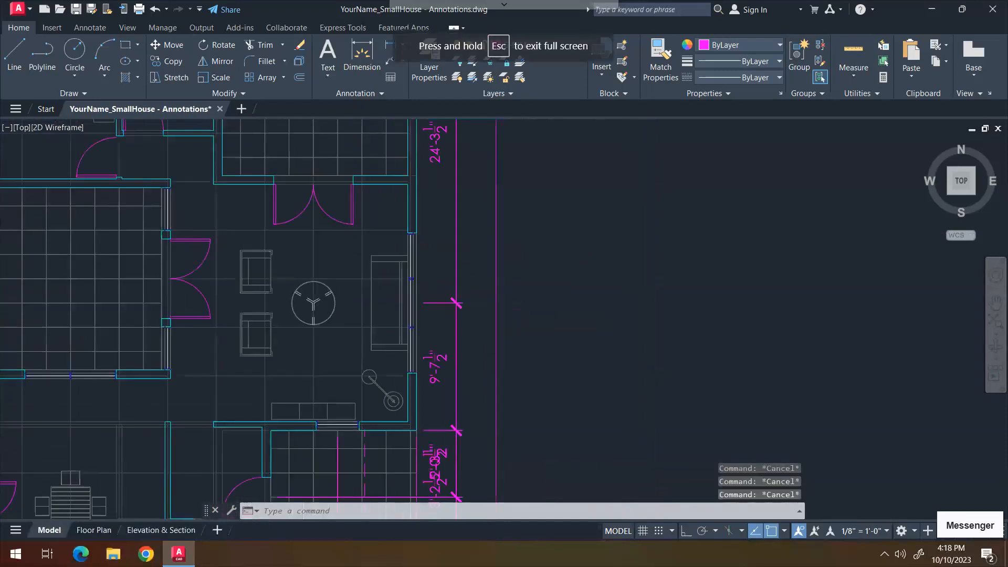
- Move the text of the dimension between the entry's outer corner and the door opening's midpoint down beside its own segment, clear of the 5'-0 1/2" text
scroll(451, 338, "up", 5)
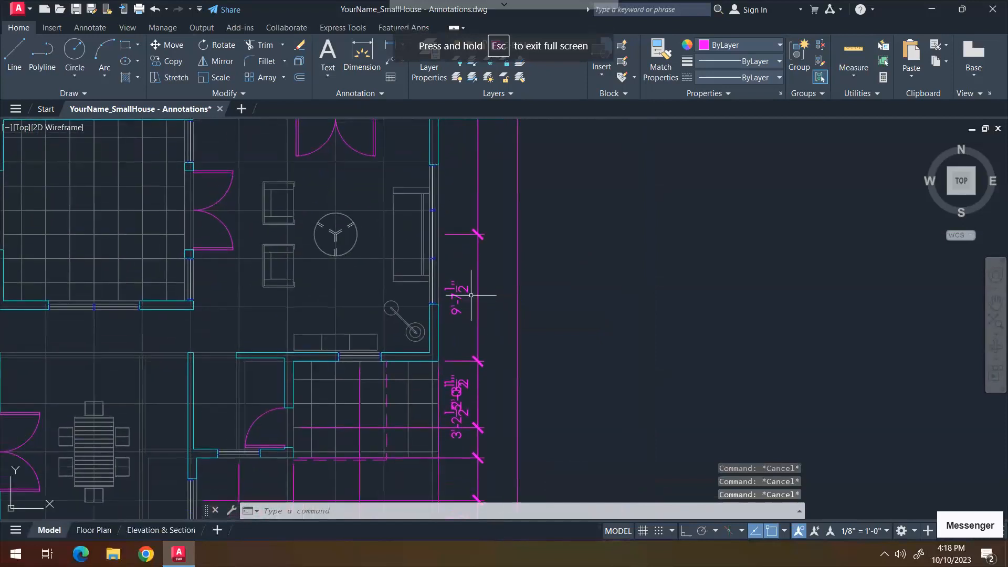
scroll(467, 372, "up", 5)
scroll(467, 372, "down", 6)
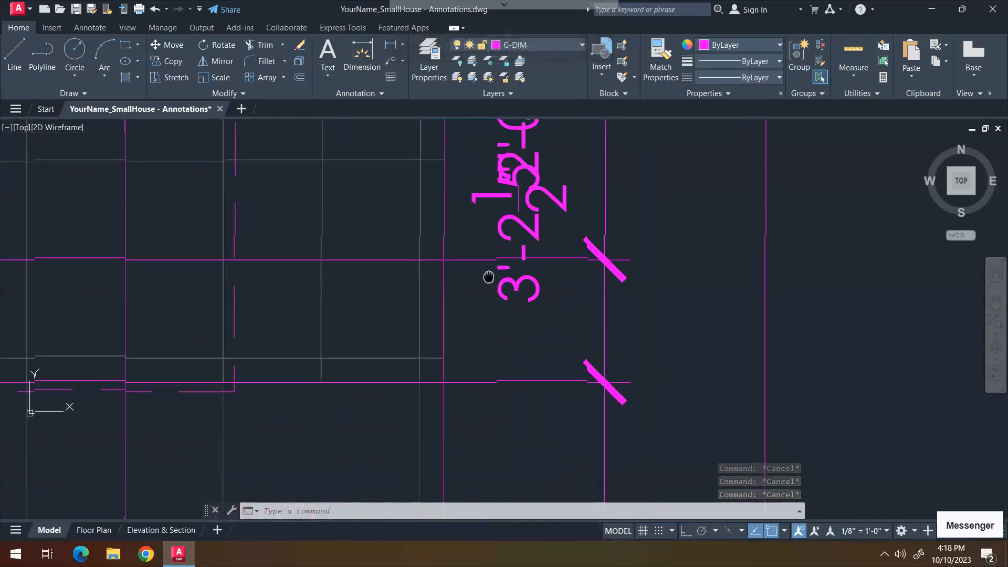
scroll(510, 298, "up", 4)
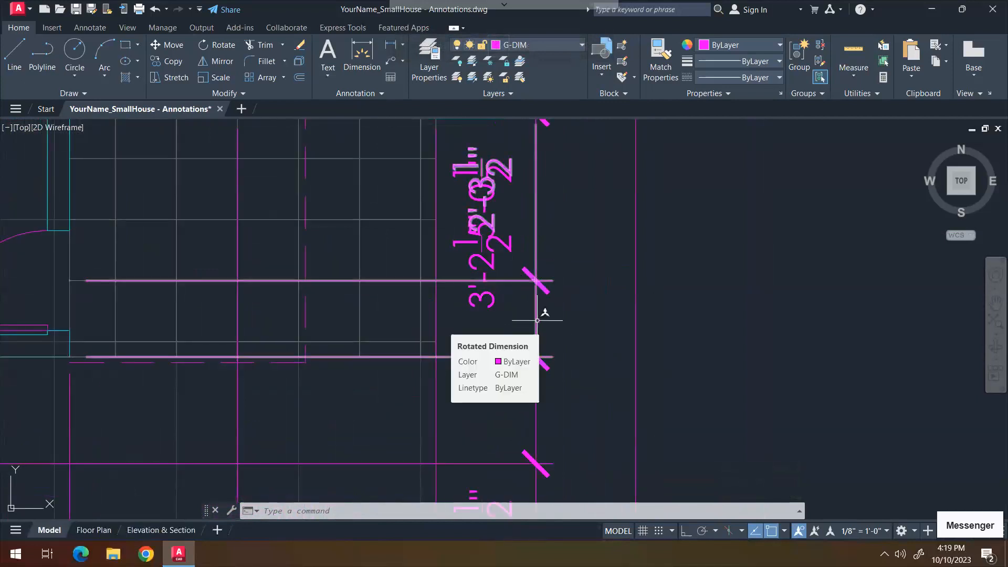
left_click(537, 320)
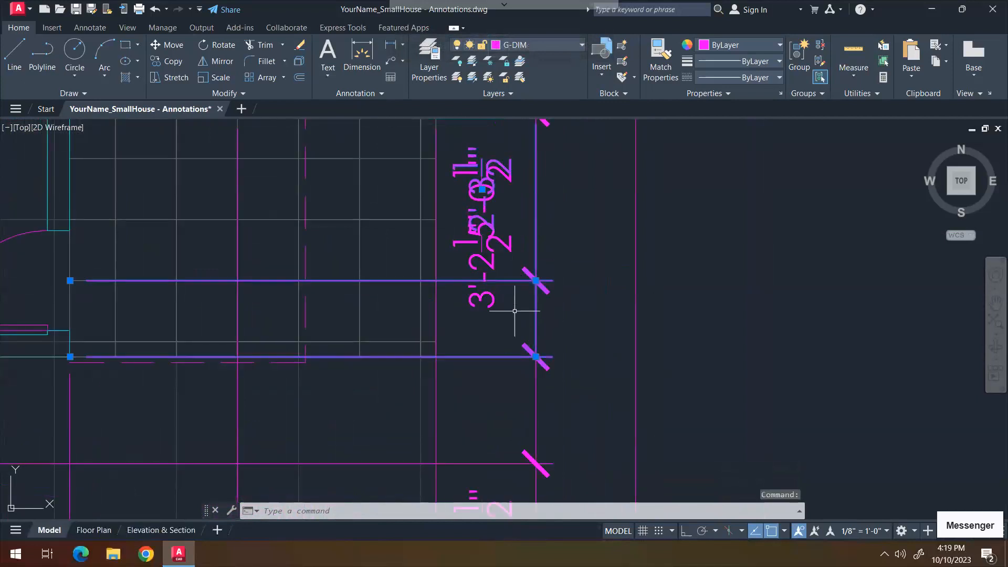
left_click(481, 190)
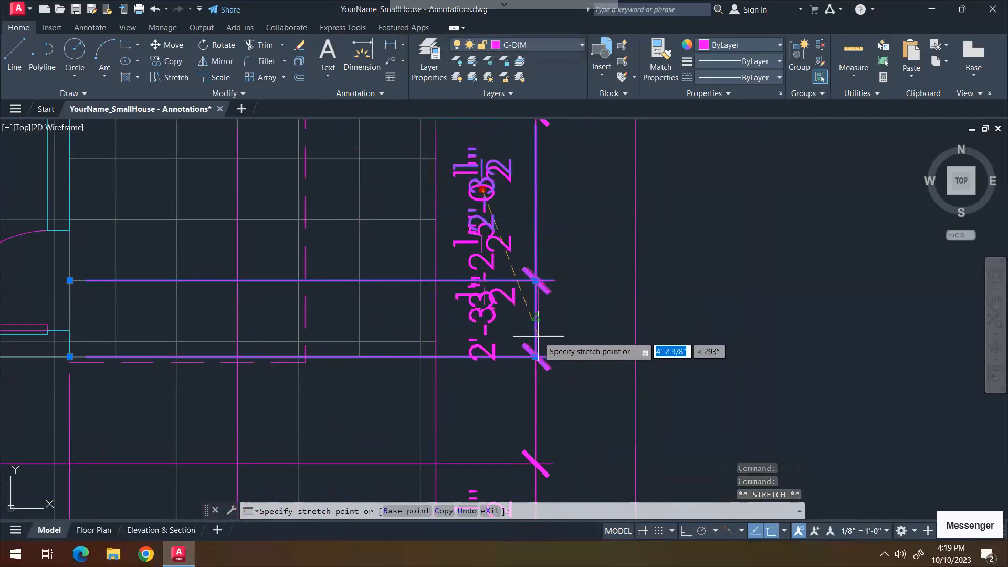
left_click(483, 347)
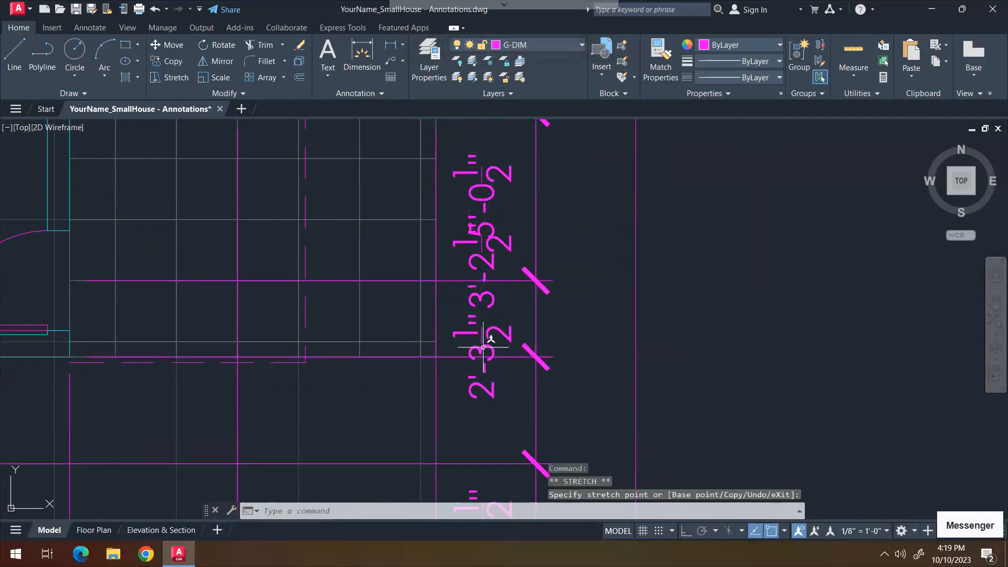
key("Escape")
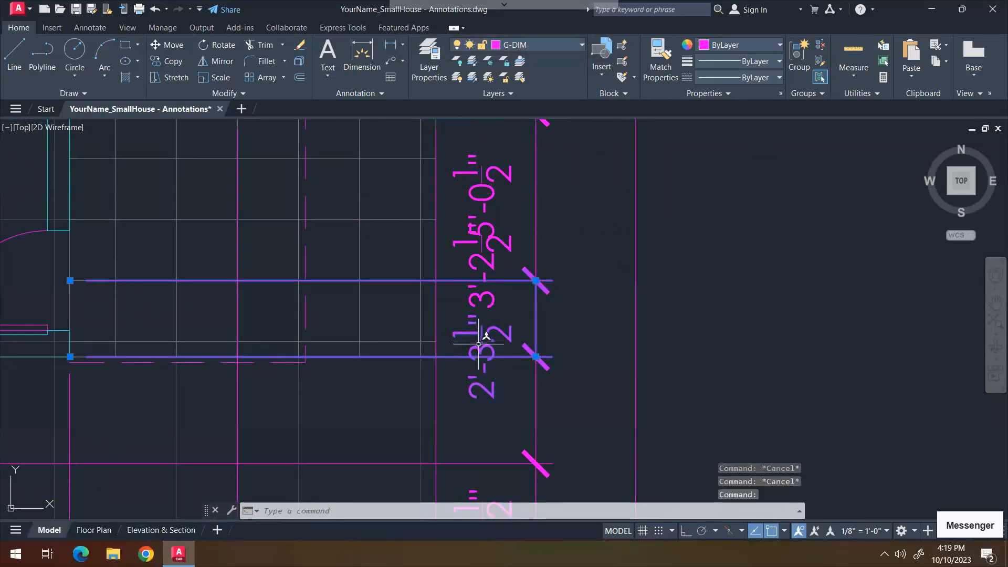
key("Escape")
key("Escape")
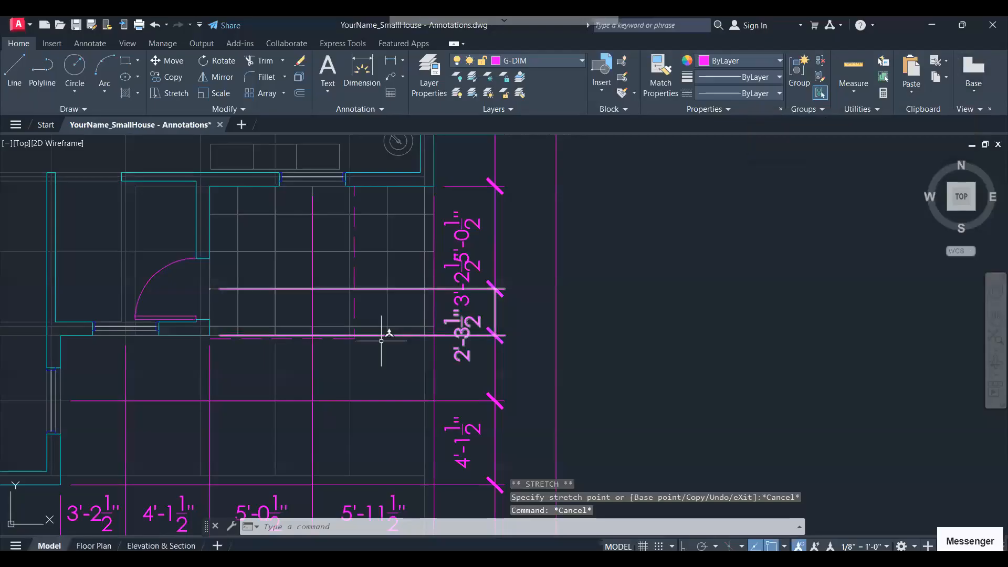
- Move the 3'-2 1/2" text down beside its own segment between the dining room side window's midpoint and the entry's outer corner
left_click(466, 296)
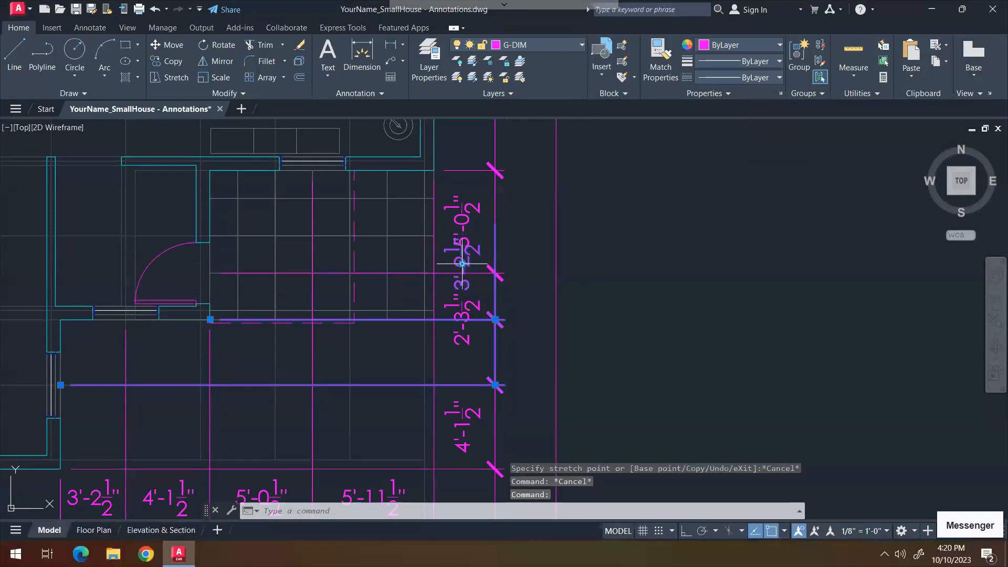
left_click(462, 279)
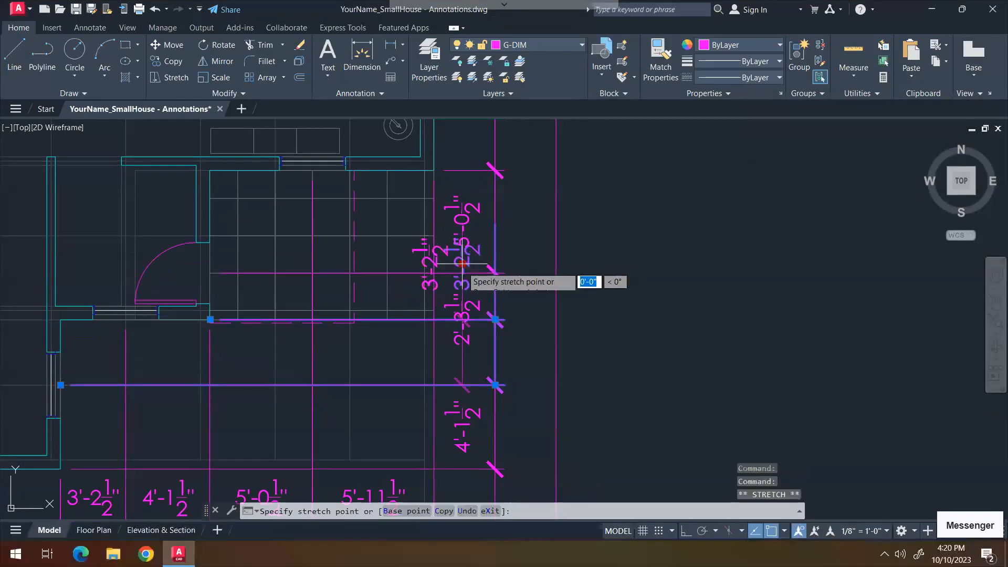
right_click(496, 351)
key("Escape")
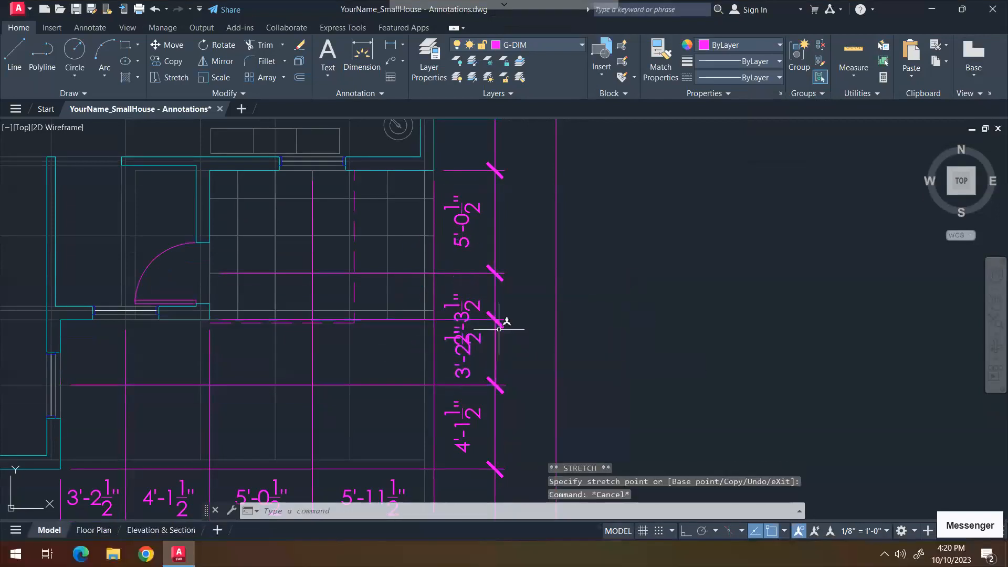
key("Escape")
left_click(465, 306)
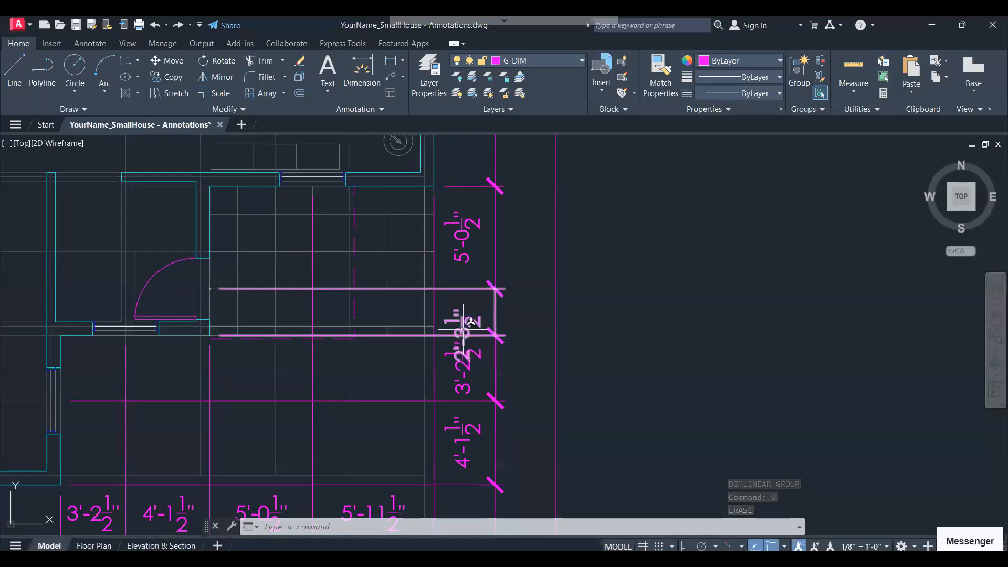
left_click(464, 322)
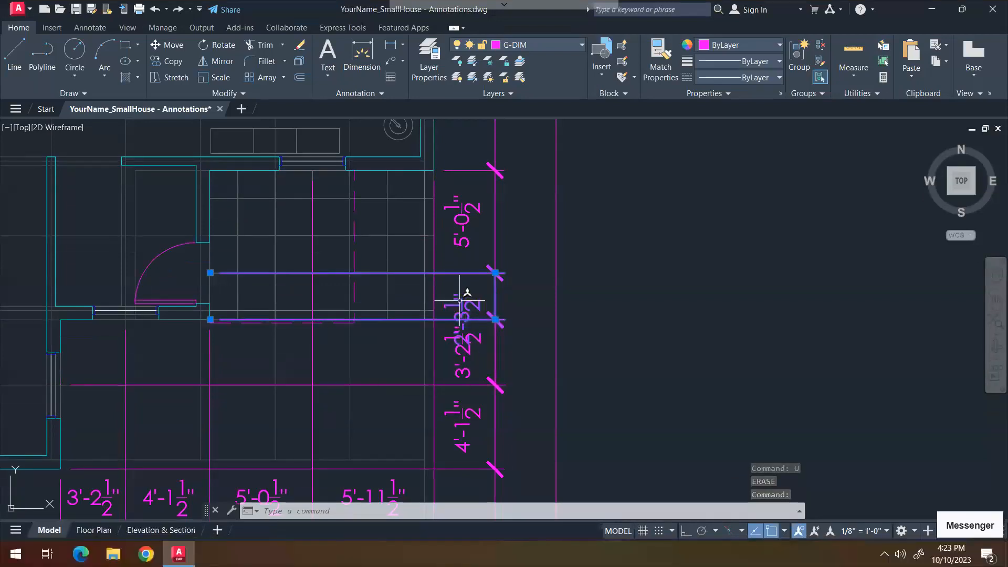
key("Escape")
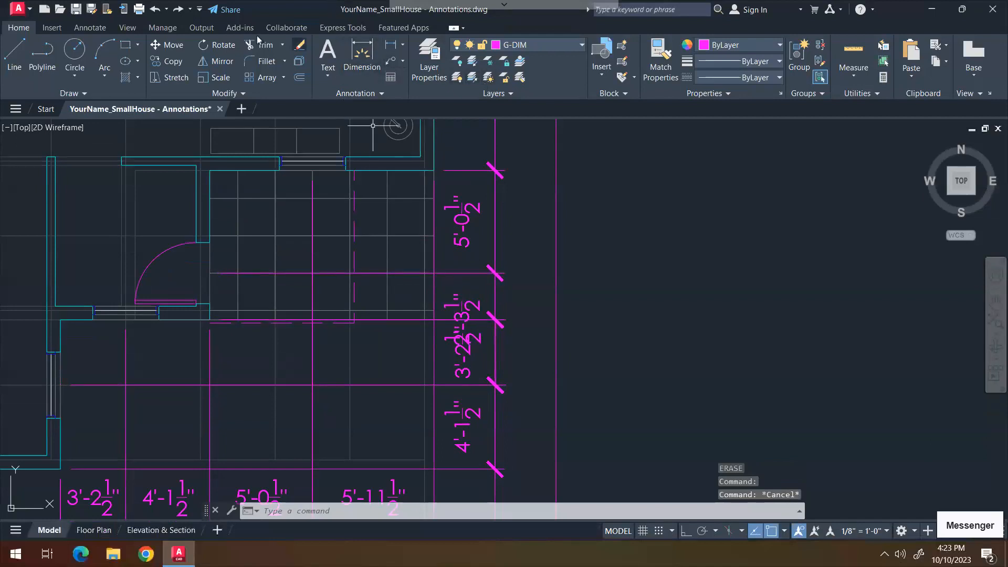
- Modify the CM_Dimstyle dimension style so that text out of its default position goes over the dimension line, with leader
left_click(91, 28)
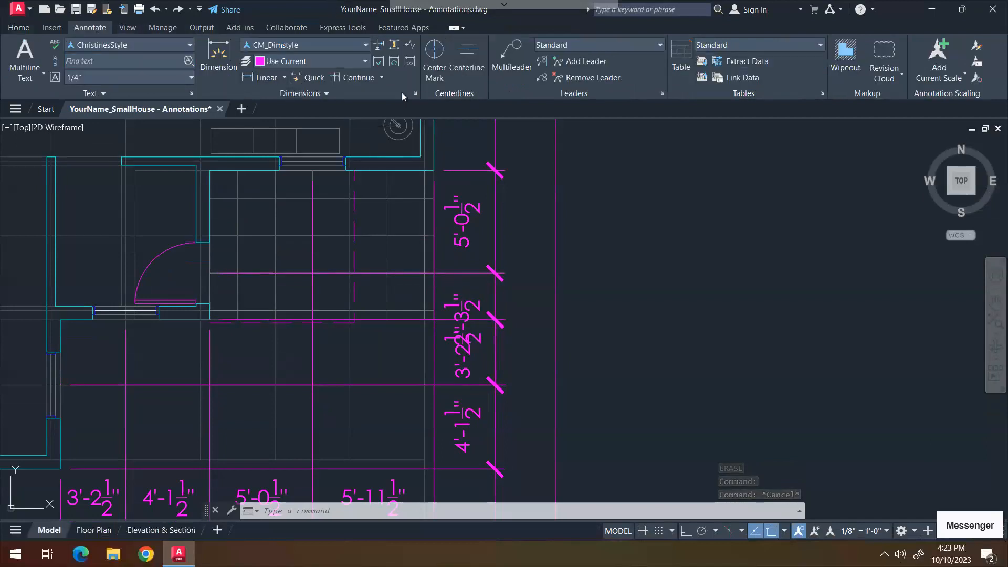
left_click(415, 93)
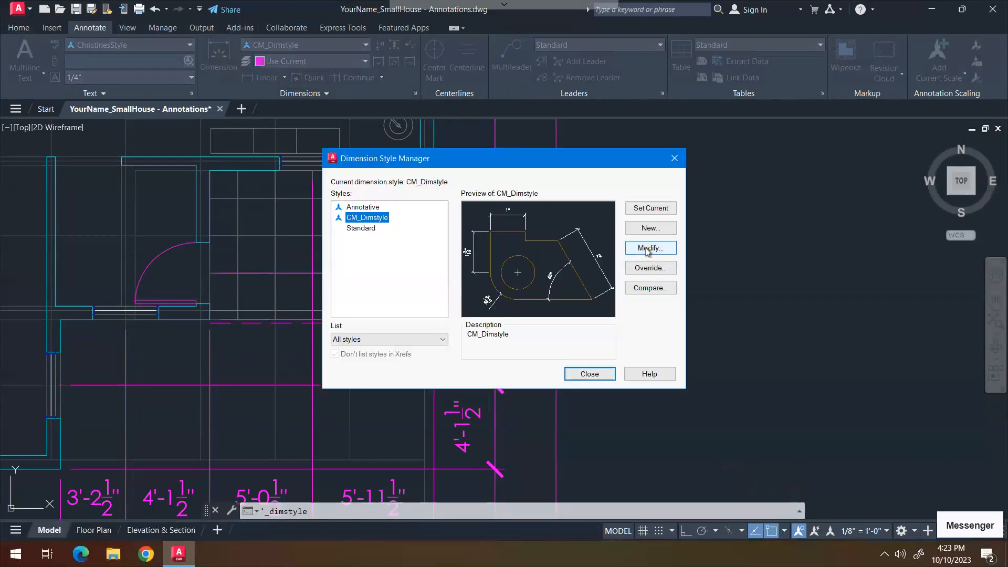
left_click(647, 249)
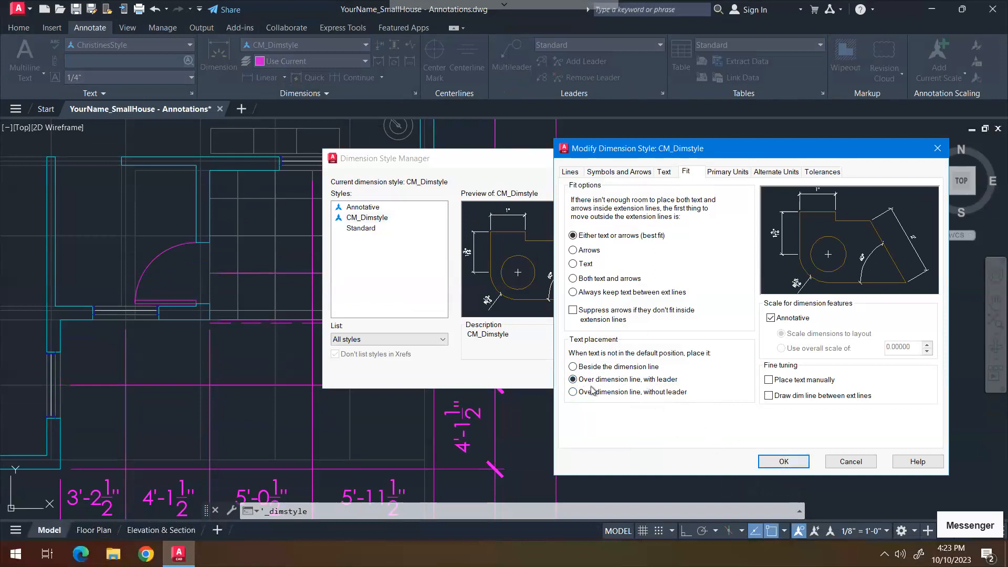
left_click(763, 461)
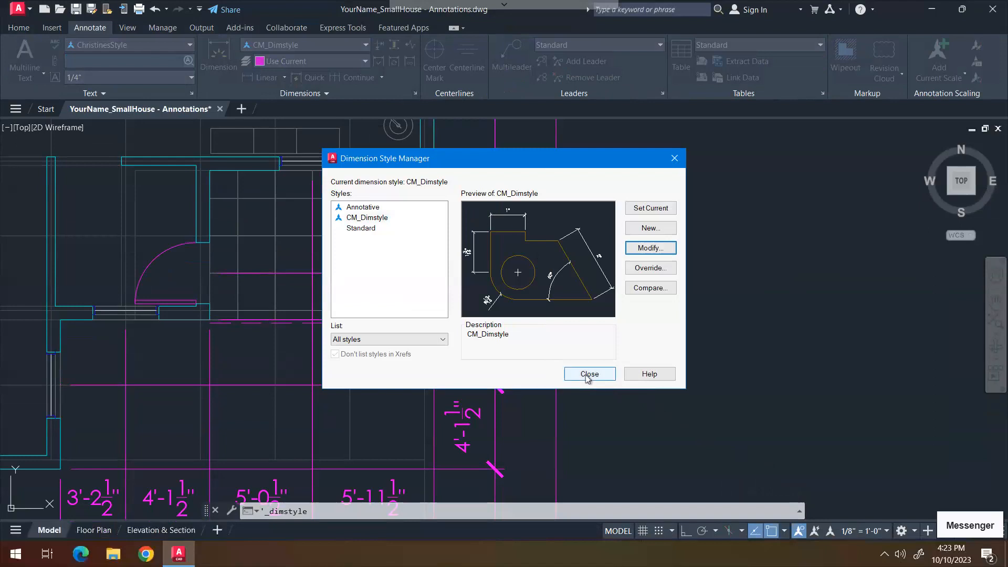
left_click(588, 374)
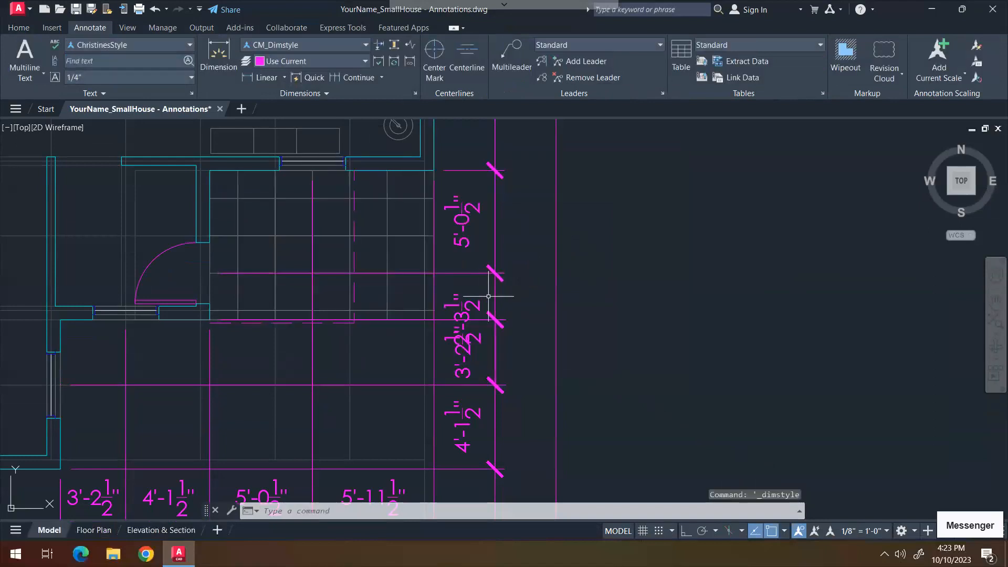
- Erase the east-side dimension between the entry's outer corner and the door opening's midpoint
left_click(488, 296)
type("E")
key("Return")
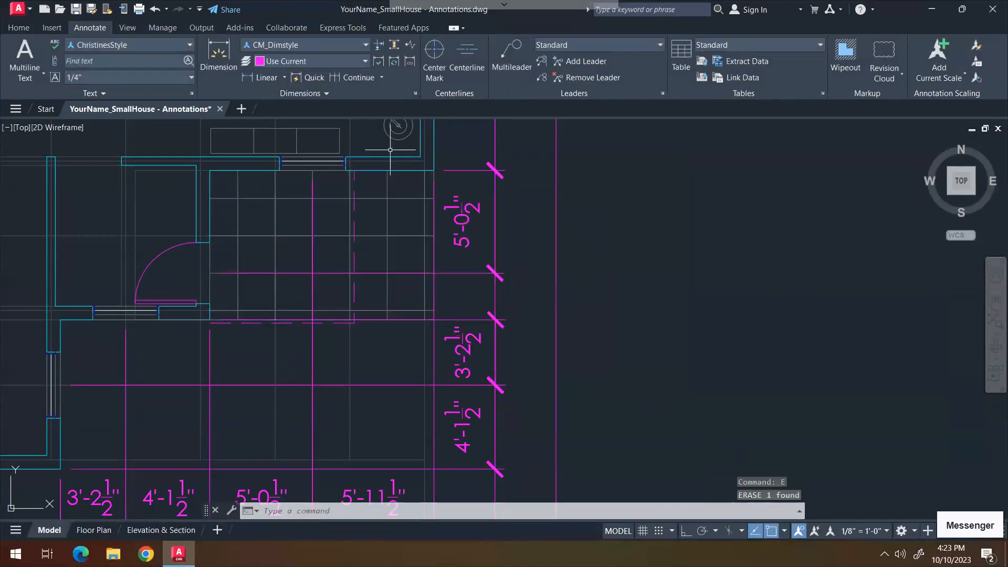
- Add a vertical linear dimension from the entry's outer corner to the door opening's midpoint, aligned with the inner east-side dimension line
left_click(19, 28)
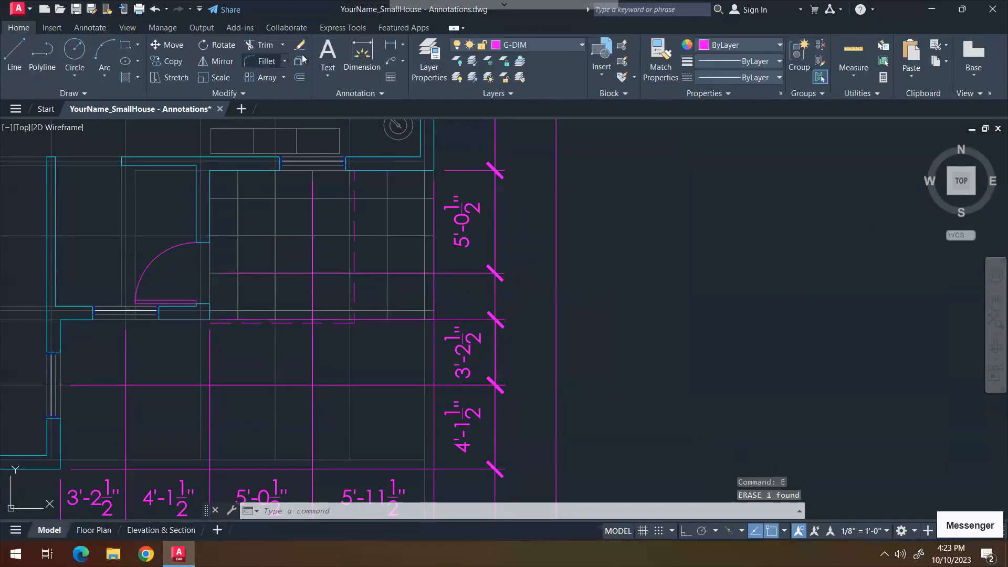
left_click(404, 47)
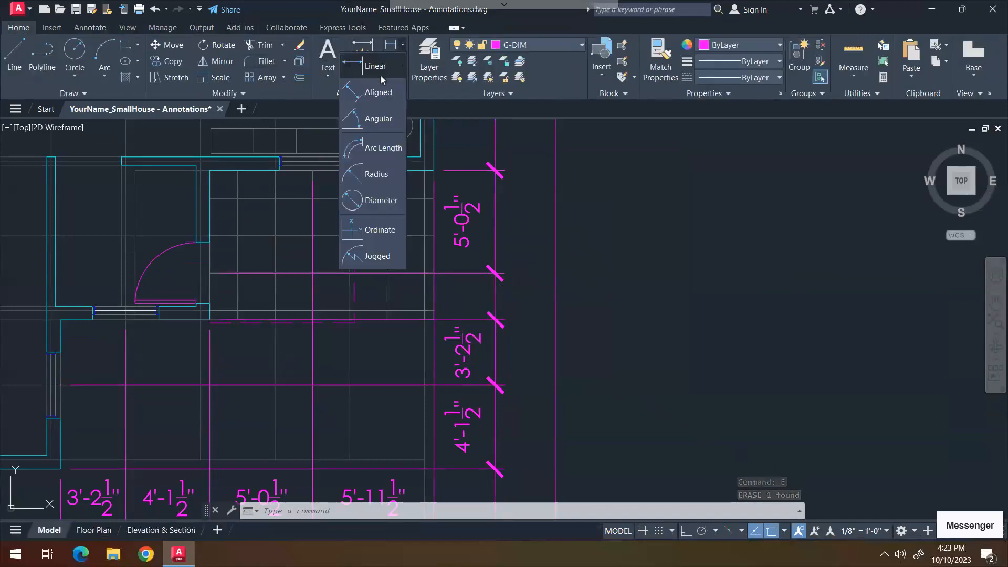
left_click(381, 74)
left_click(209, 320)
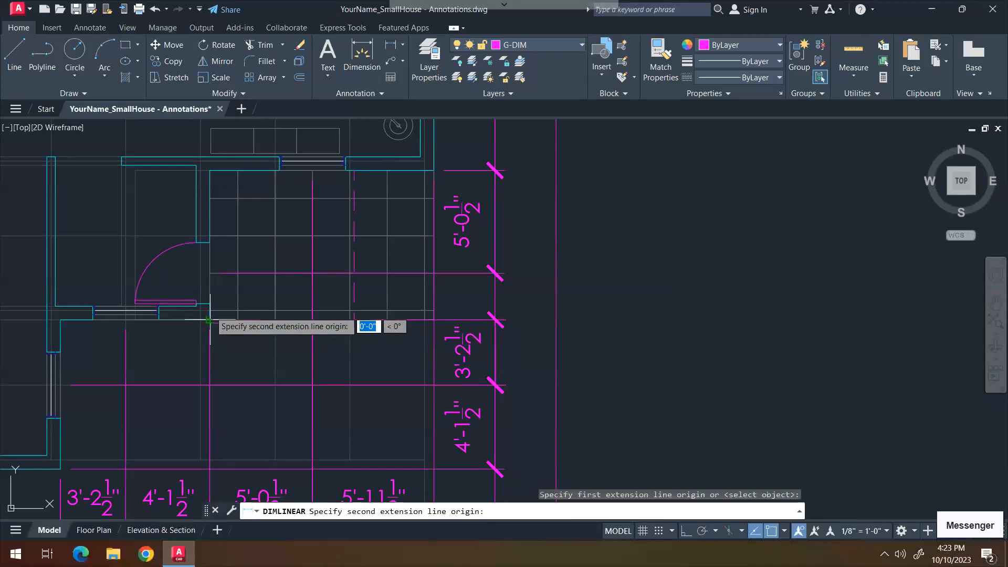
left_click(209, 272)
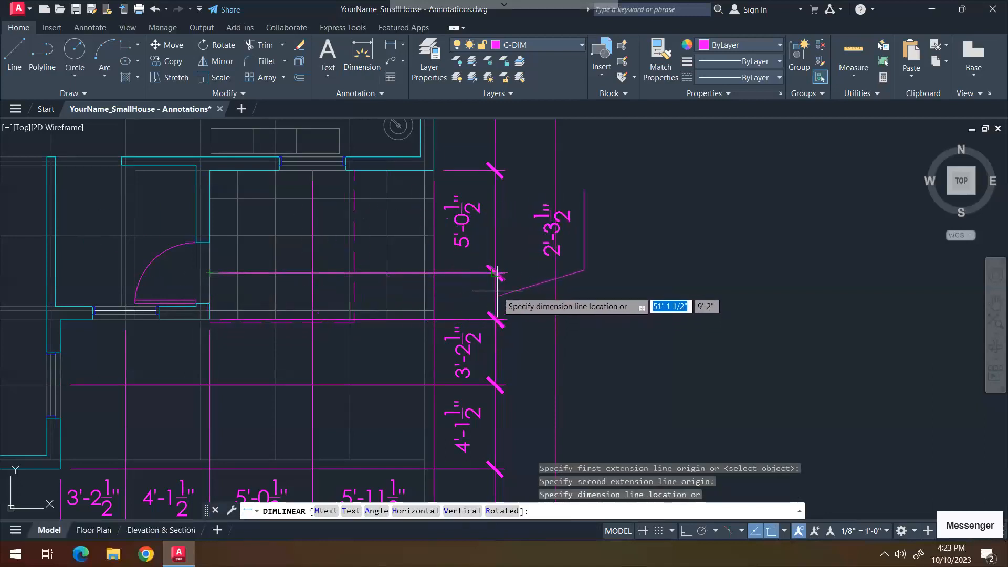
left_click(496, 270)
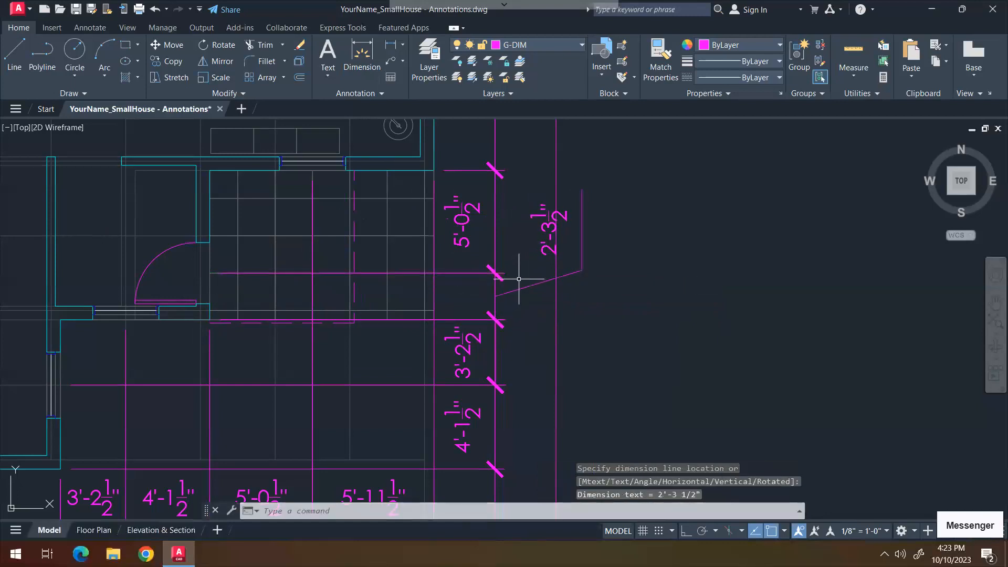
key("Escape")
key("Escape")
- Move the text of the new door opening dimension closer to its dimension line, inside the outer guide rectangle
left_click(547, 229)
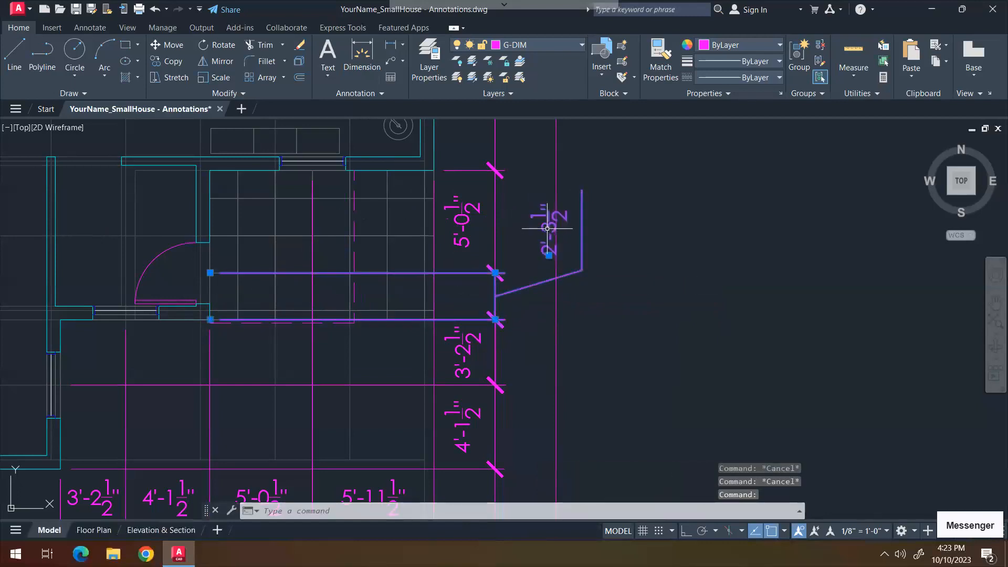
left_click(548, 256)
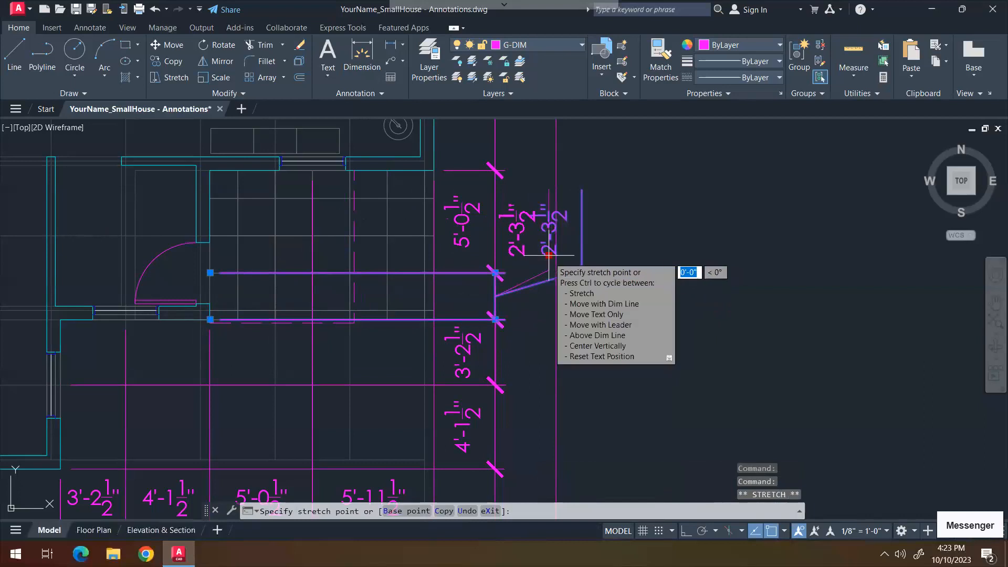
key("Escape")
- Review the dimensions on all sides of the floor plan for placement and legibility
scroll(529, 299, "down", 5)
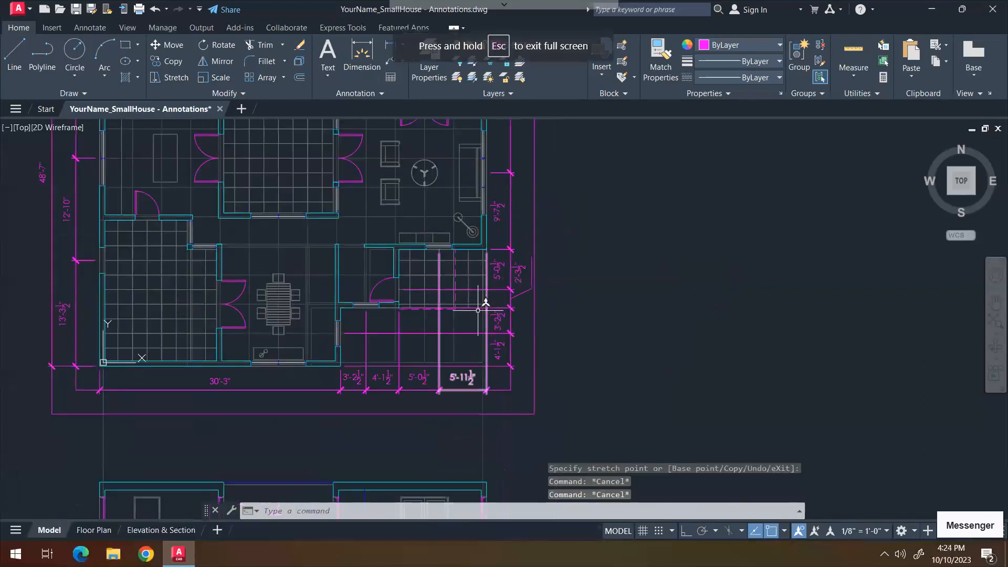
scroll(499, 286, "up", 5)
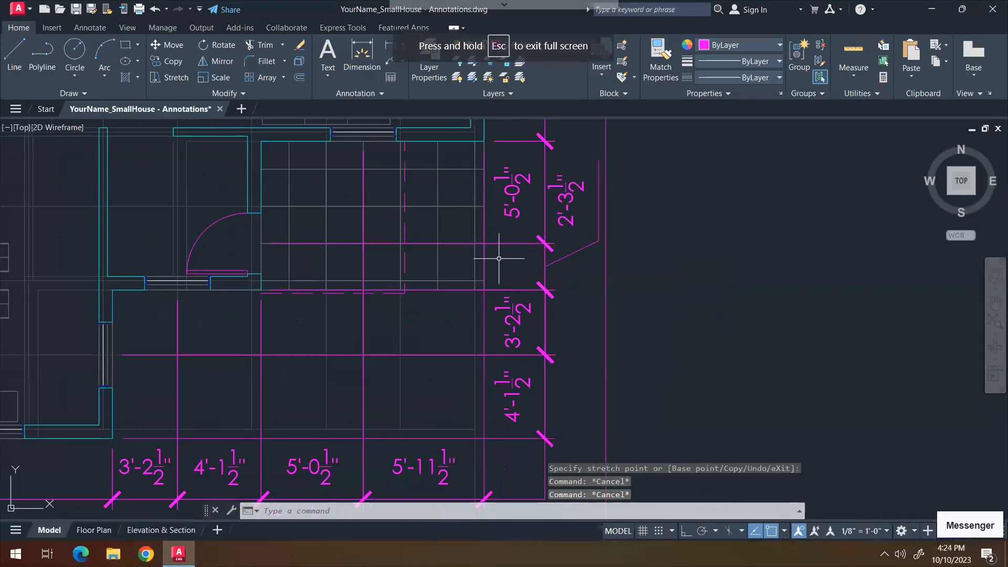
scroll(529, 253, "down", 5)
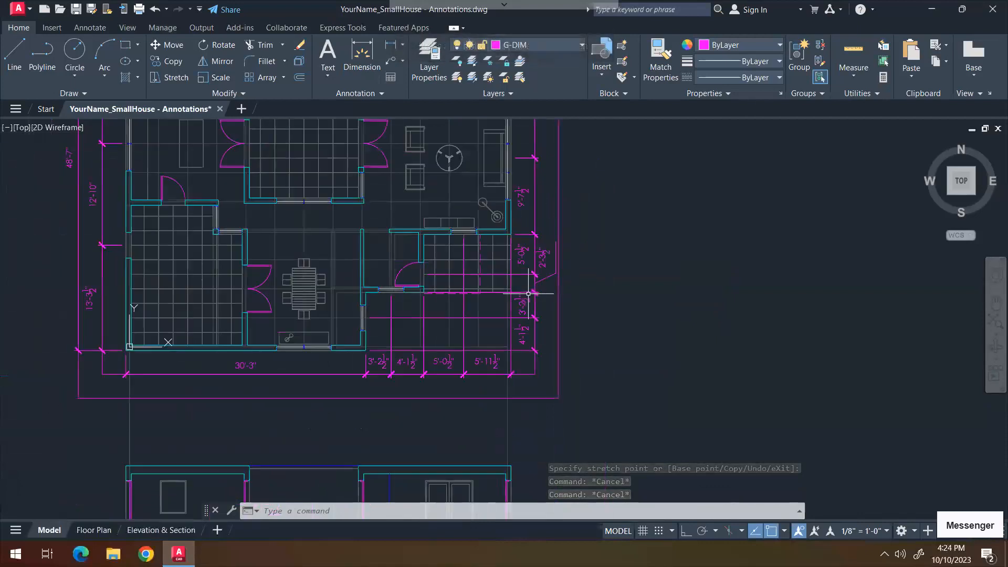
scroll(473, 344, "down", 5)
scroll(442, 355, "up", 5)
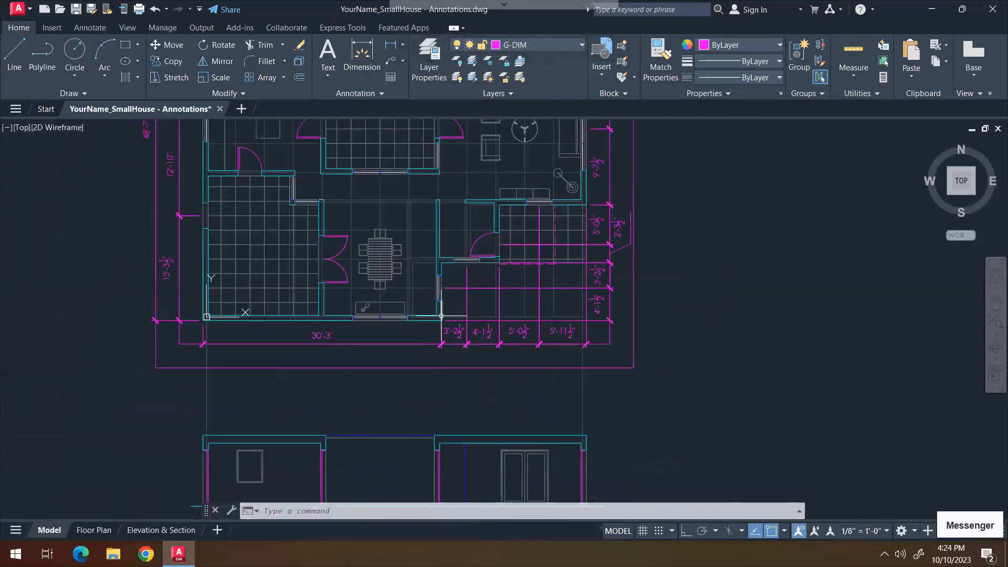
scroll(441, 316, "down", 5)
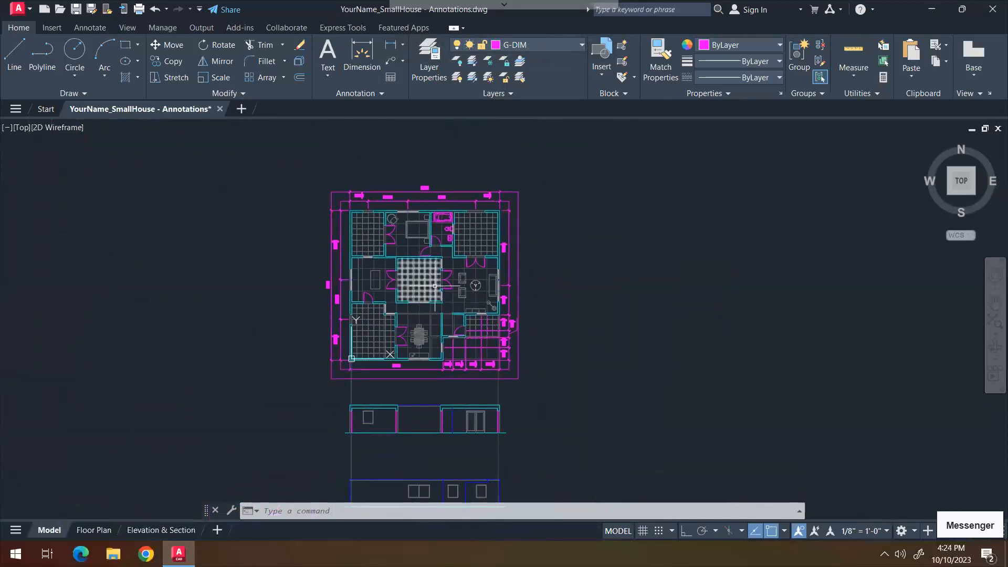
scroll(435, 286, "up", 5)
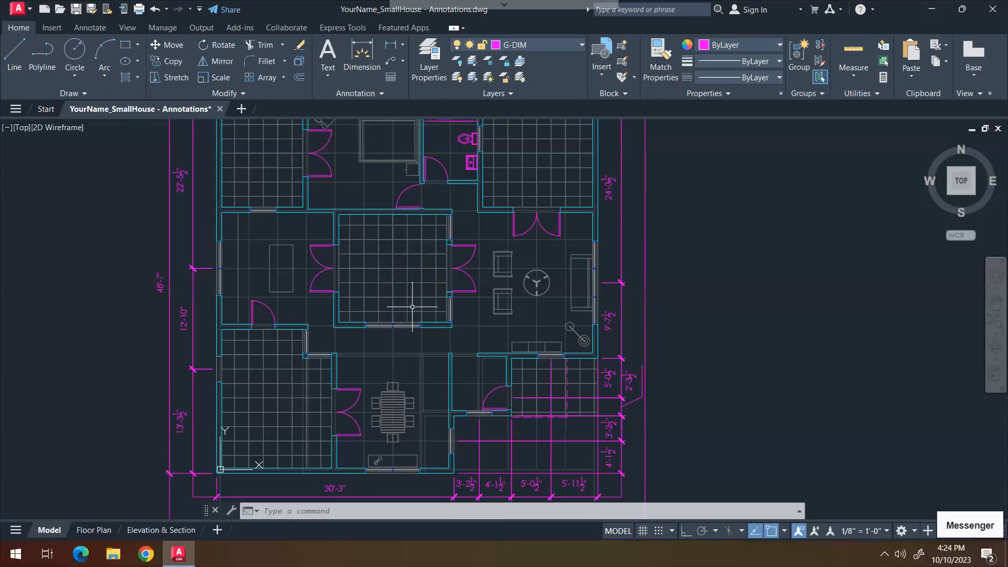
scroll(412, 306, "down", 4)
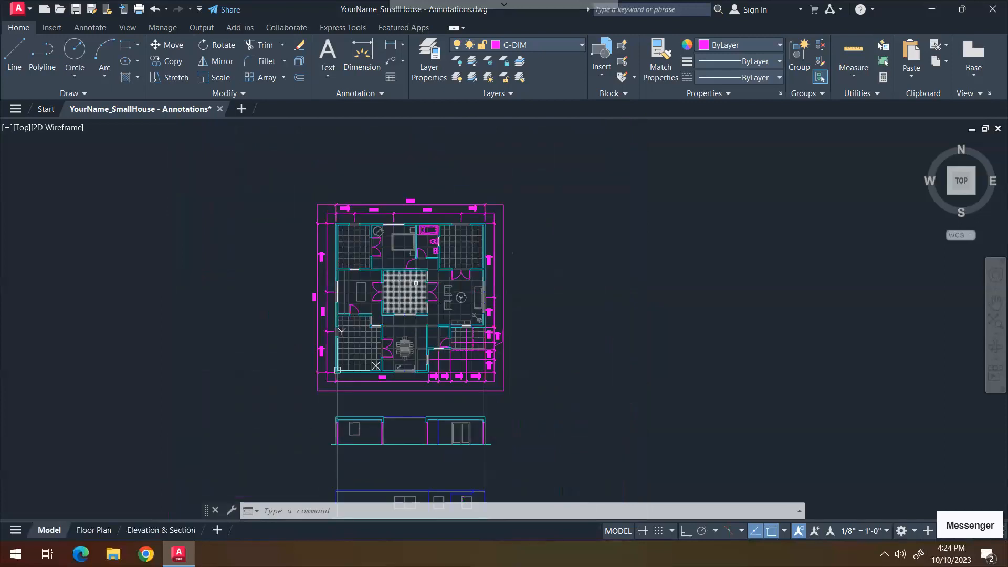
scroll(414, 269, "up", 5)
middle_click_drag(387, 279, 447, 308)
scroll(447, 309, "down", 4)
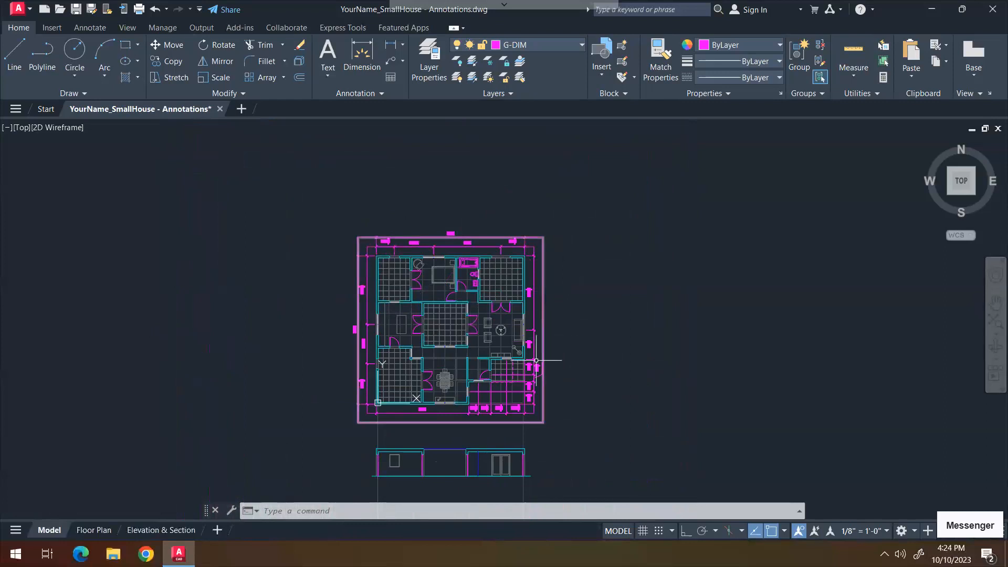
- Erase the outer guide rectangle around the floor plan
left_click(542, 283)
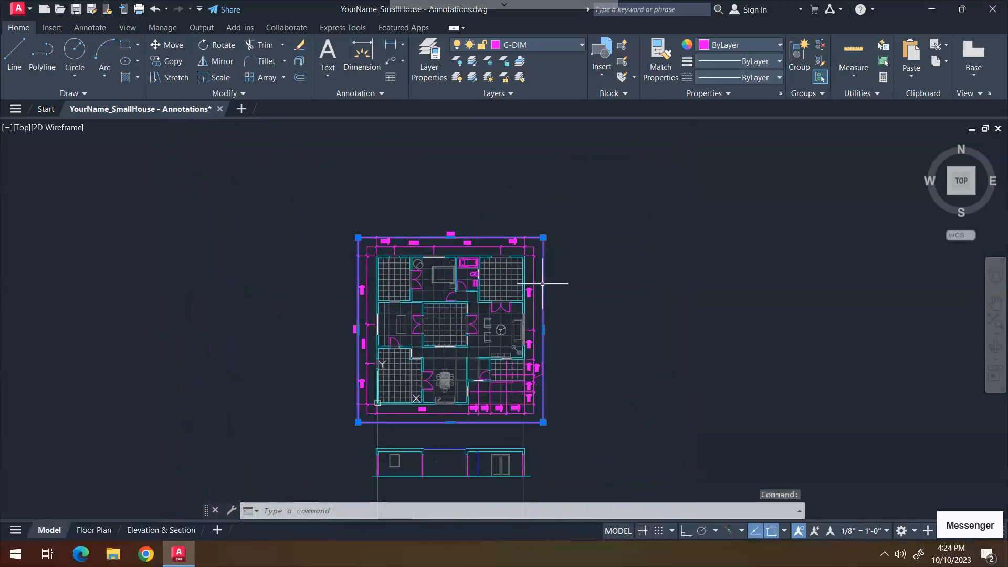
type("e")
key("Return")
- Erase the inner guide rectangle around the floor plan, keeping the dimensions
left_click(534, 246)
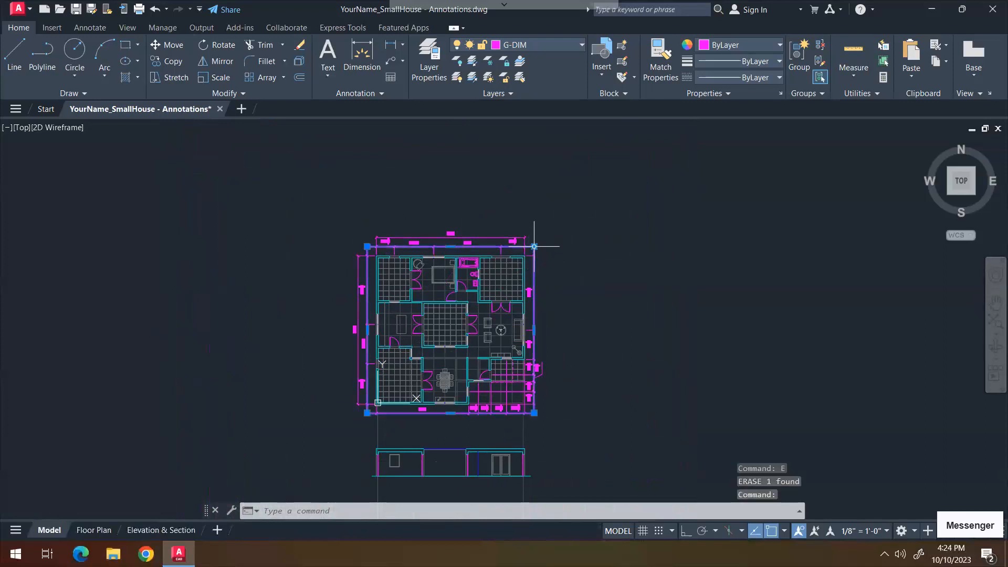
key("Escape")
key("Escape")
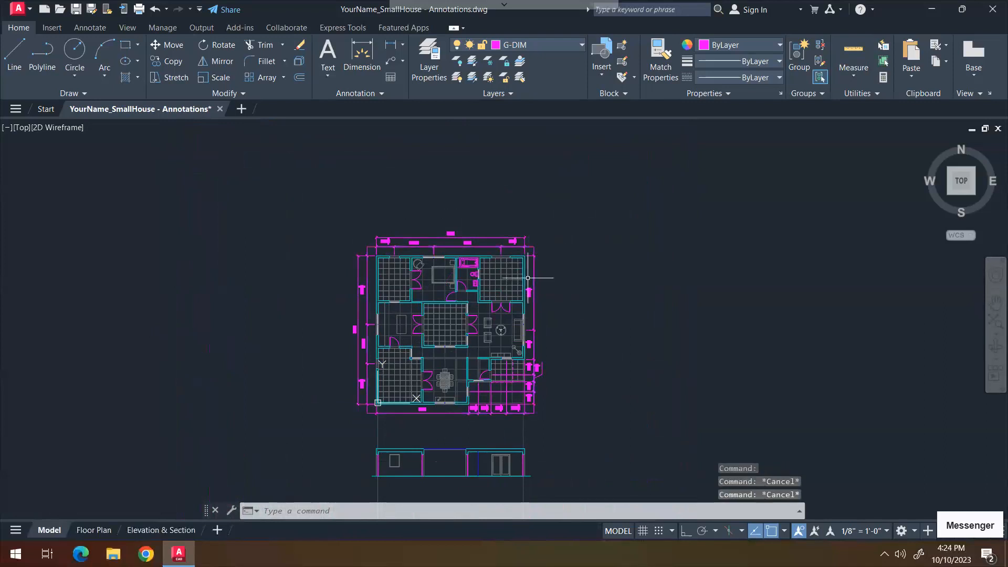
left_click(534, 250)
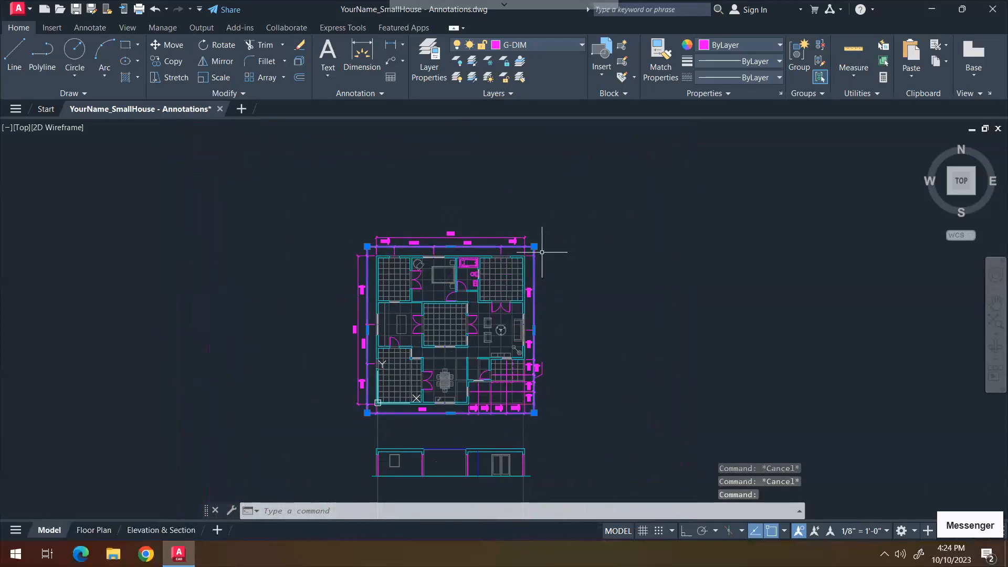
key("Delete")
key("Escape")
key("Escape")
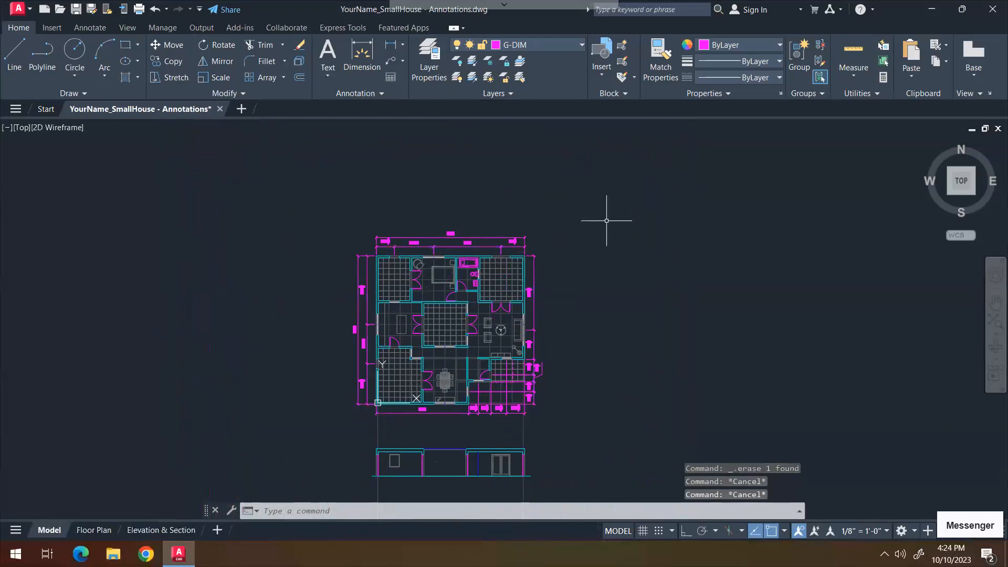